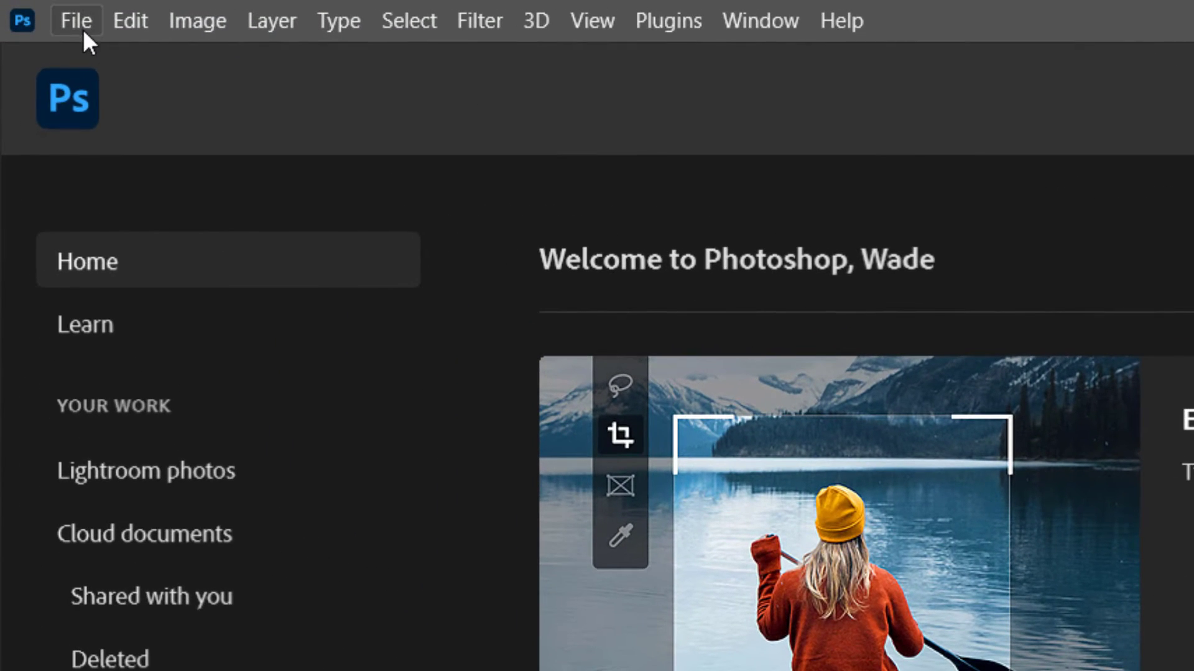
# Create a new blank white 1920 × 1080 px document at 72 ppi.
pyautogui.click(34, 9)
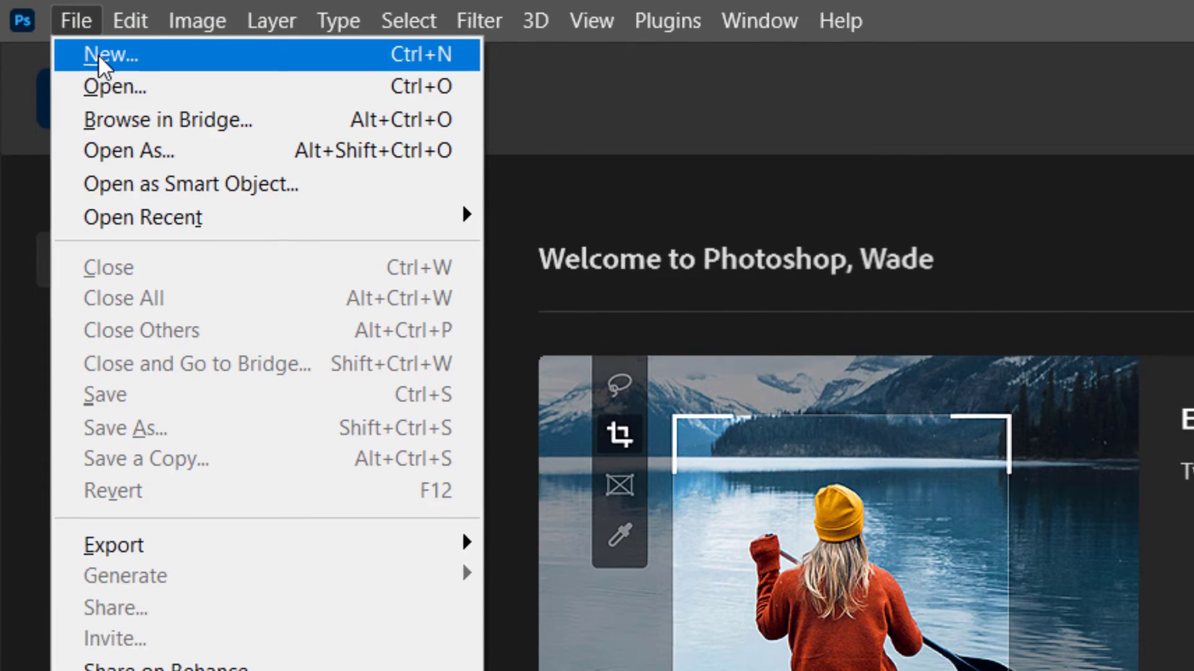
pyautogui.click(93, 56)
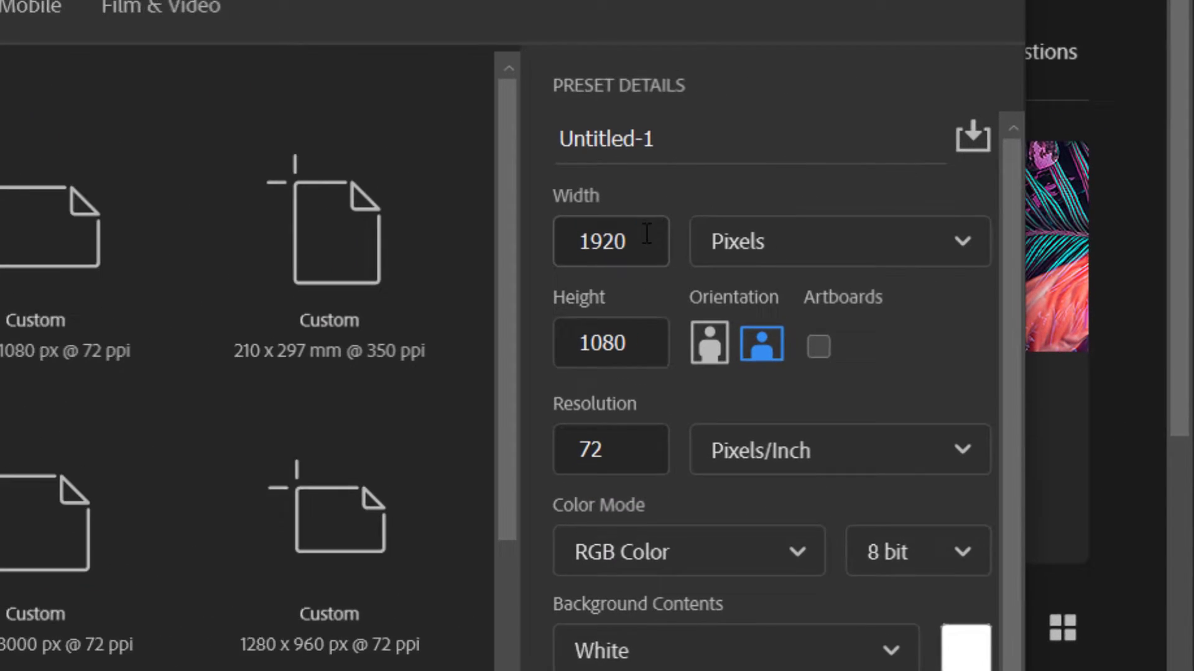
pyautogui.moveTo(929, 207); pyautogui.dragTo(899, 207)
pyautogui.moveTo(609, 364); pyautogui.dragTo(532, 360)
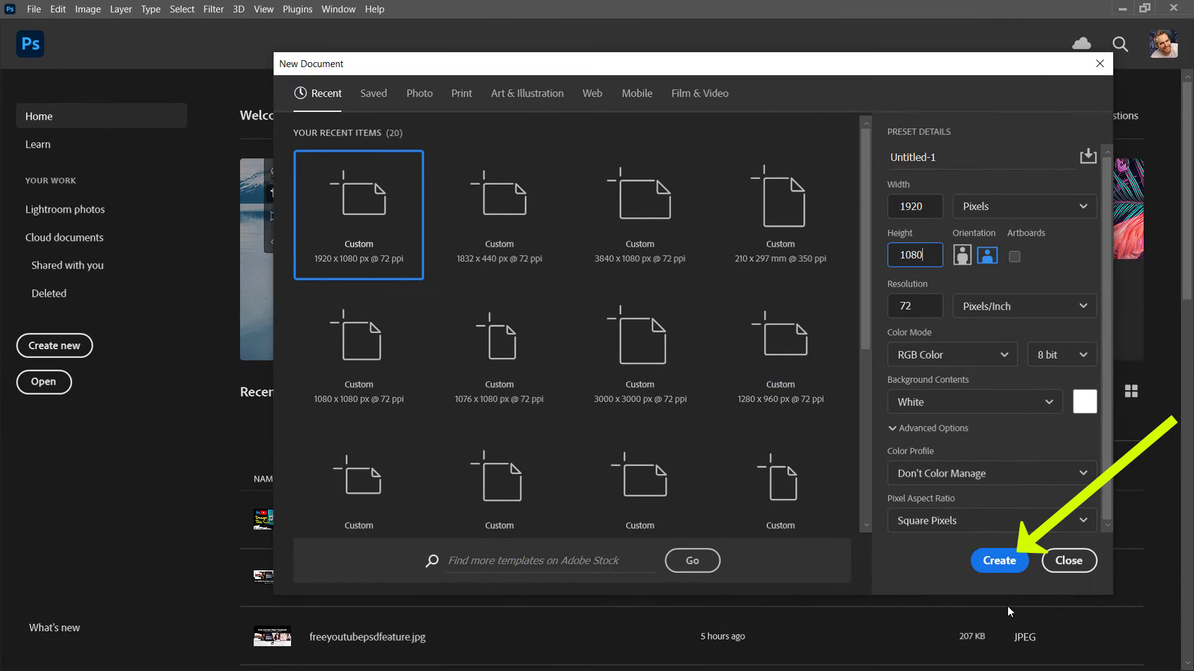
pyautogui.click(1001, 562)
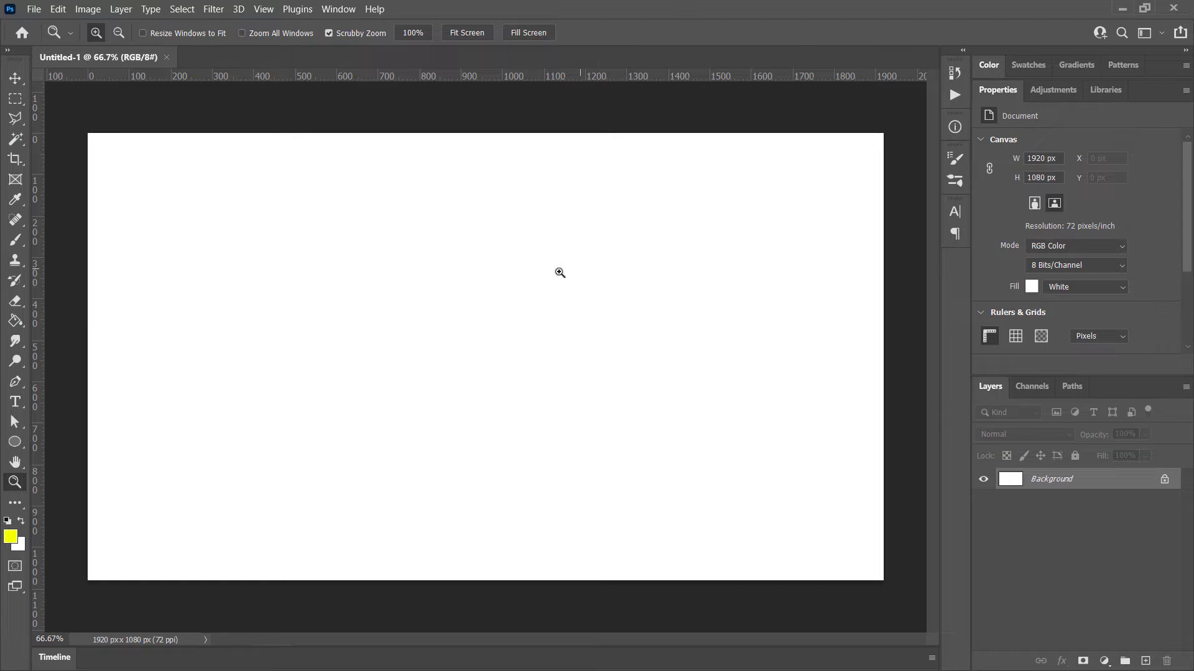
# Paste the pink and purple abstract photo as a new layer and rotate it 90°.
pyautogui.click(497, 402)
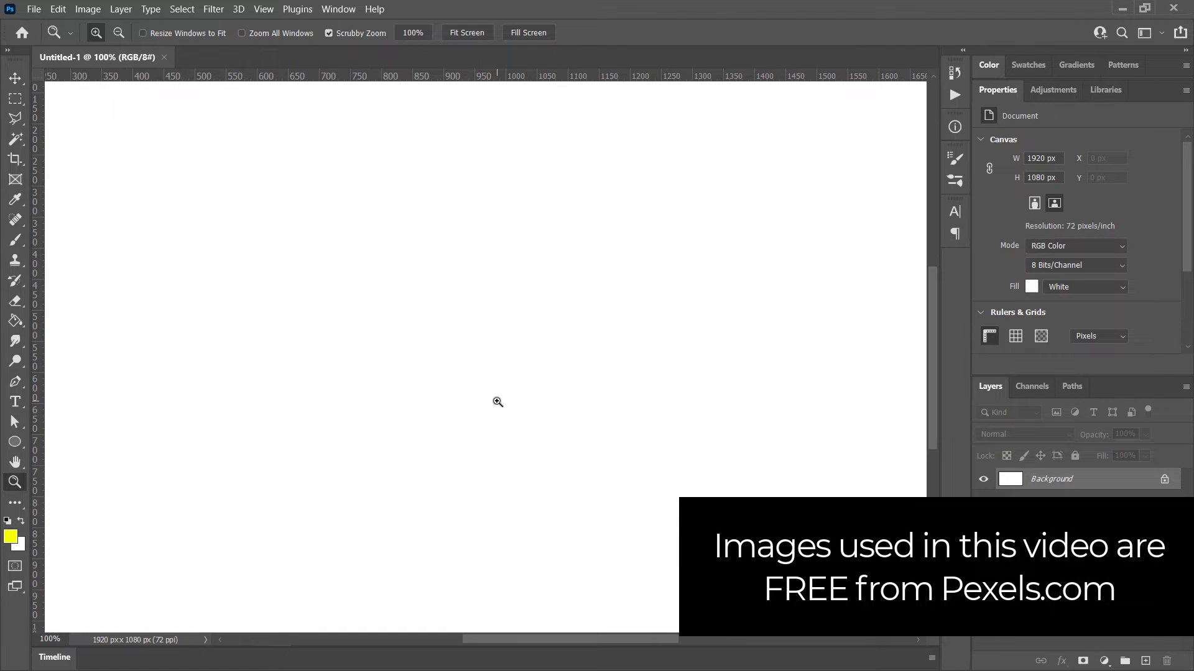
pyautogui.keyDown('alt'); pyautogui.click(498, 402); pyautogui.keyUp('alt')
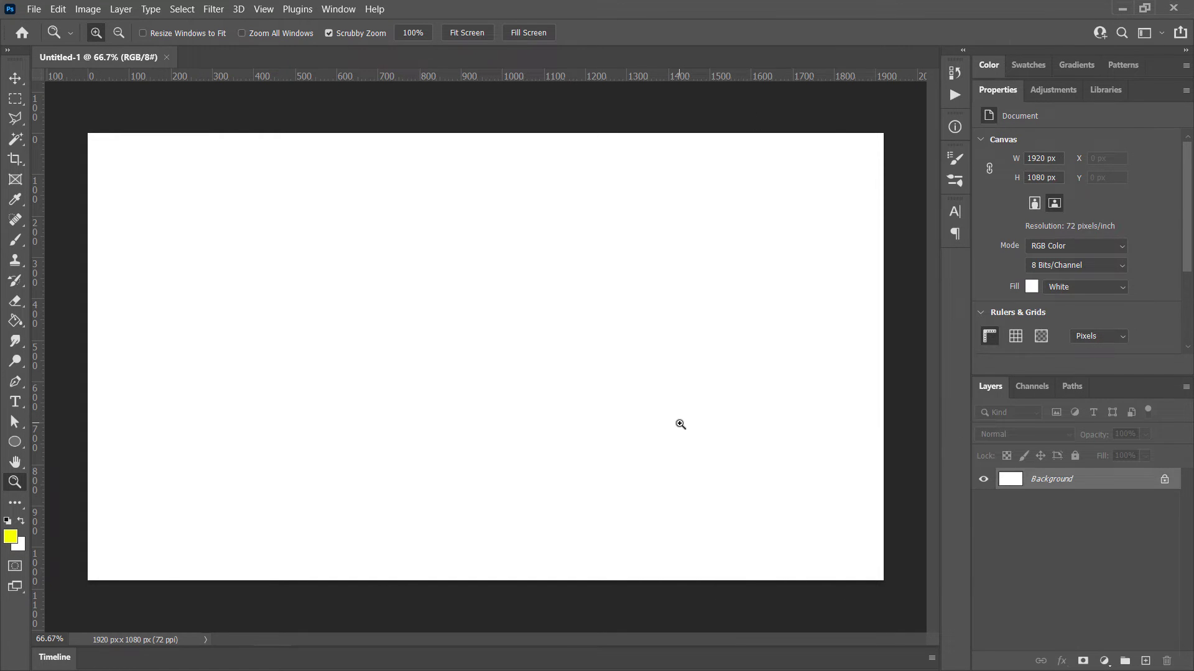
pyautogui.hotkey('ctrl', 'v')
pyautogui.hotkey('ctrl', 't')
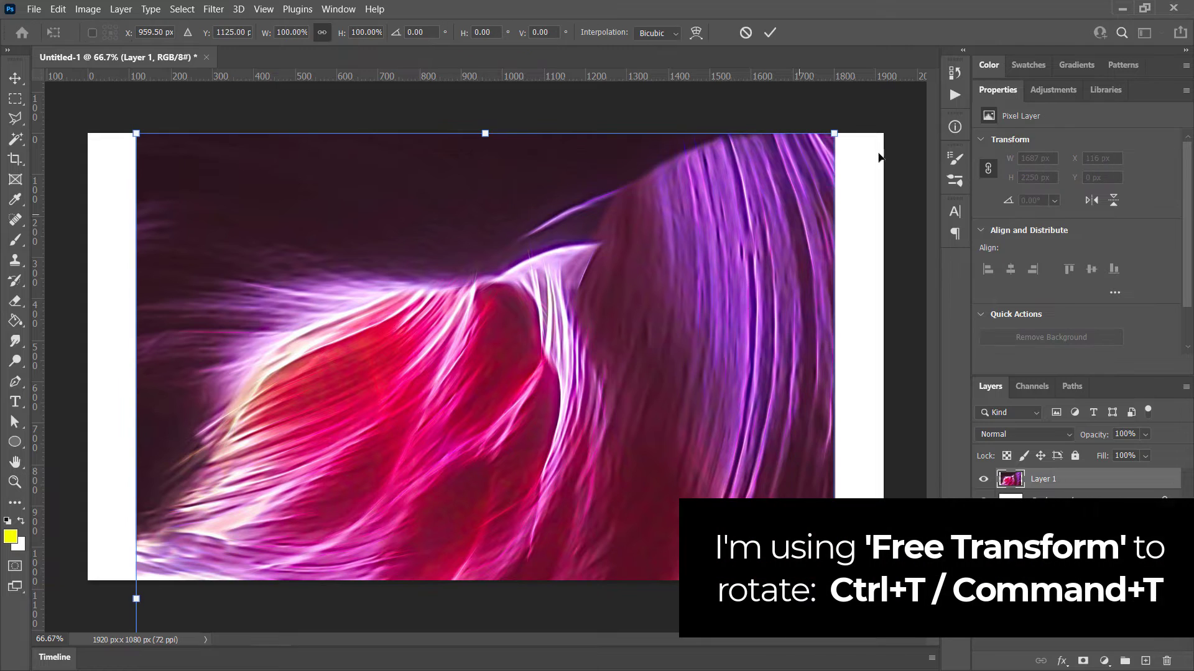
pyautogui.moveTo(886, 101); pyautogui.dragTo(155, 163)
pyautogui.moveTo(440, 463); pyautogui.dragTo(460, 262)
# Resize the abstract photo to cover the whole canvas, then paste the man's portrait.
pyautogui.moveTo(74, 118); pyautogui.dragTo(159, 174)
pyautogui.moveTo(368, 325); pyautogui.dragTo(280, 247)
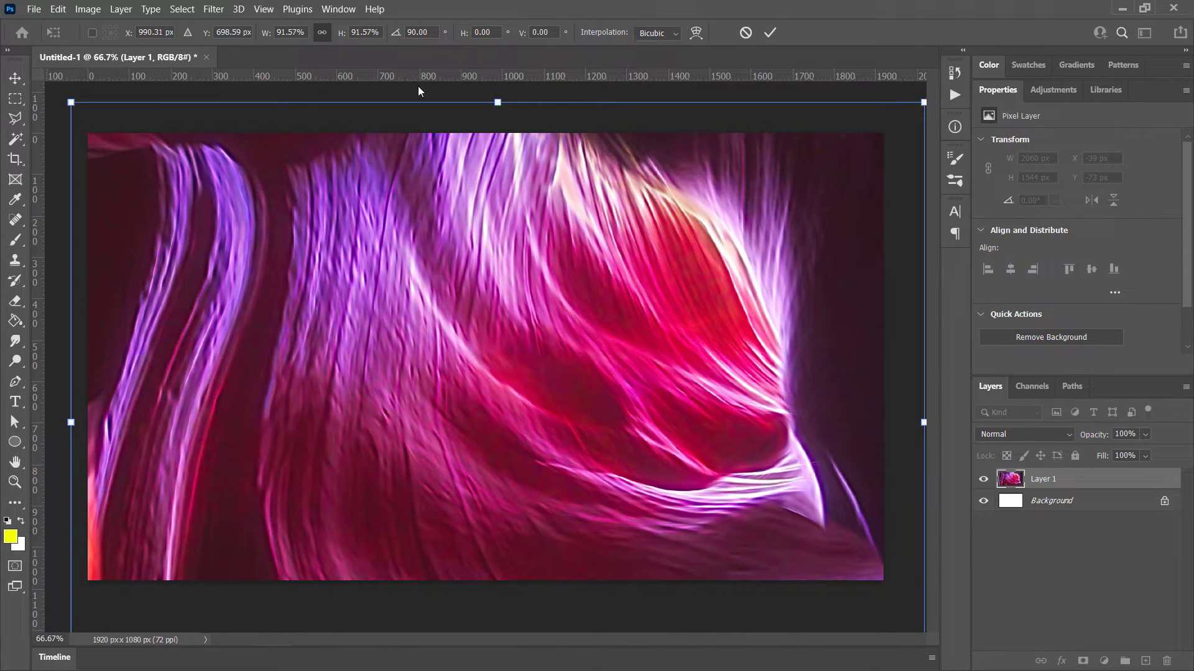
pyautogui.moveTo(66, 94); pyautogui.dragTo(429, 266)
pyautogui.moveTo(820, 381); pyautogui.dragTo(911, 389)
pyautogui.press('Return')
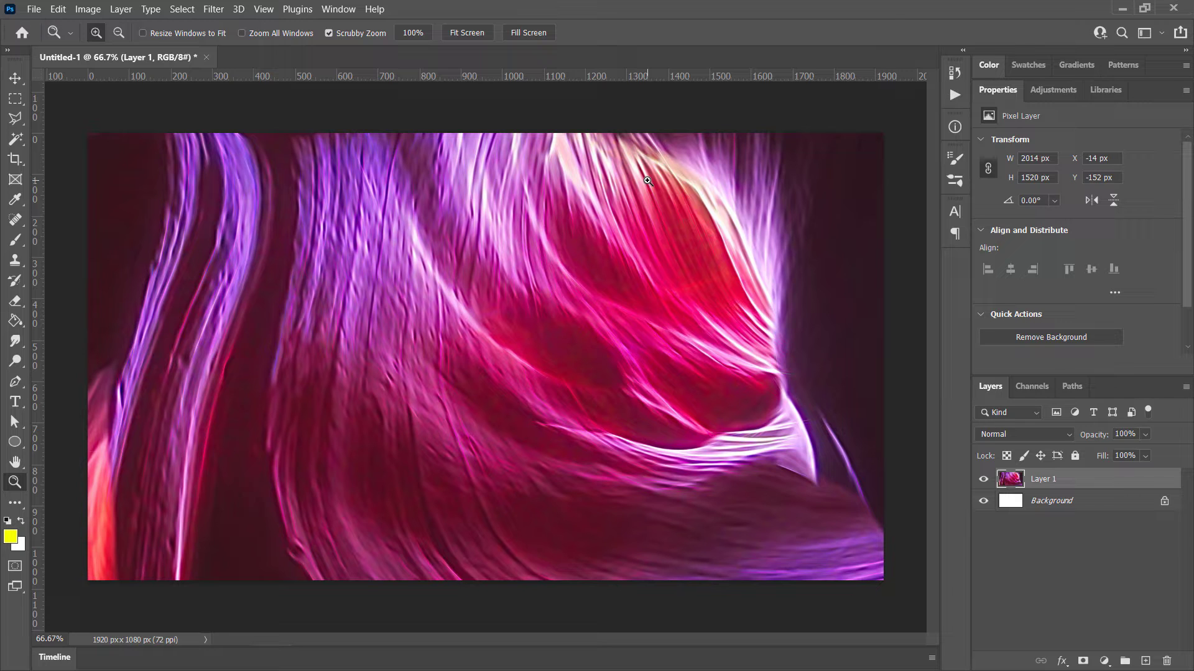
pyautogui.hotkey('ctrl', 'v')
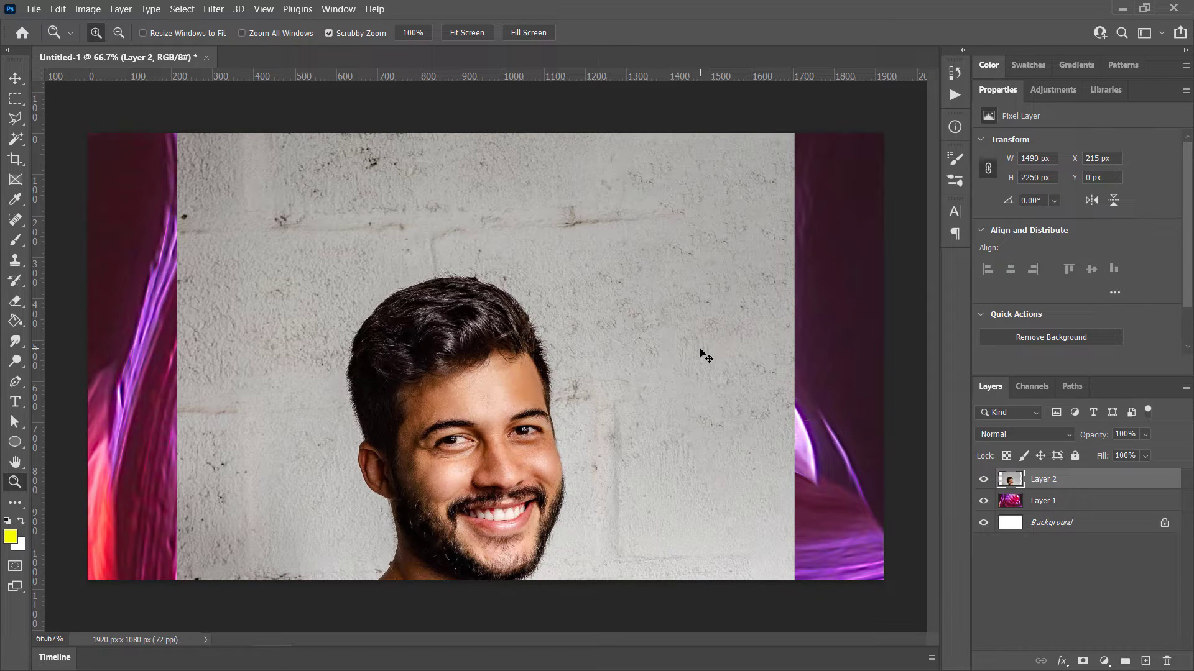
# Free Transform the portrait down to 1024 × 1546 px and place it on the canvas's left half.
pyautogui.click(58, 9)
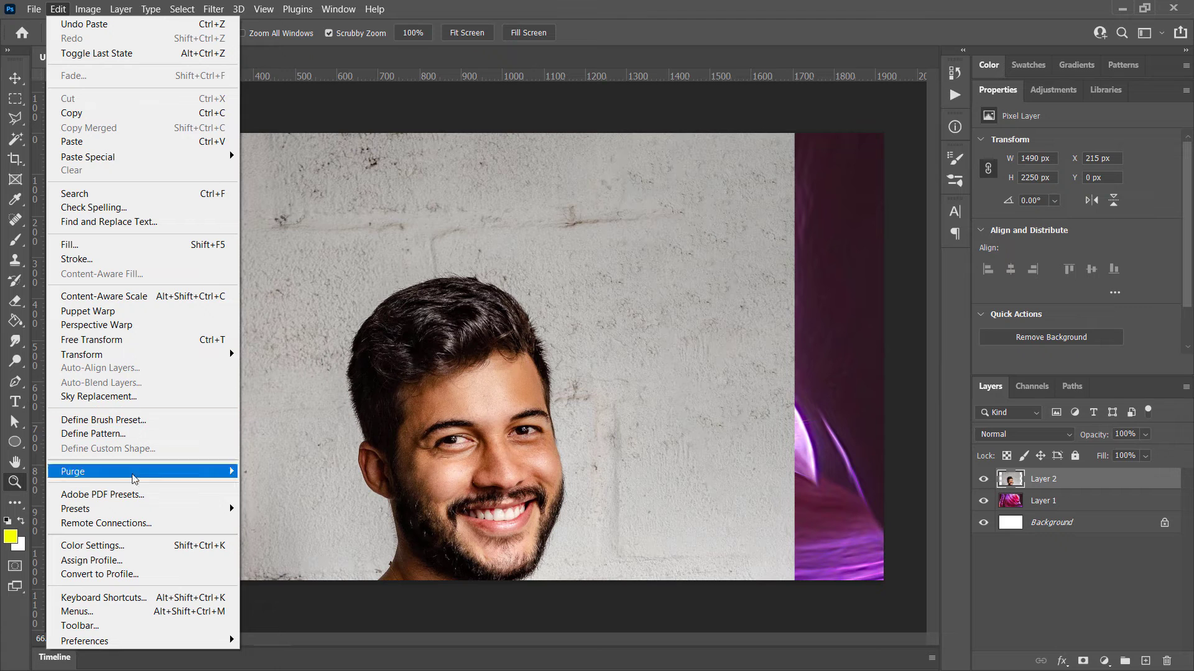
pyautogui.click(134, 340)
pyautogui.moveTo(792, 134); pyautogui.dragTo(599, 421)
pyautogui.moveTo(543, 520); pyautogui.dragTo(477, 144)
pyautogui.moveTo(506, 329); pyautogui.dragTo(470, 346)
pyautogui.press('Return')
pyautogui.press('z')
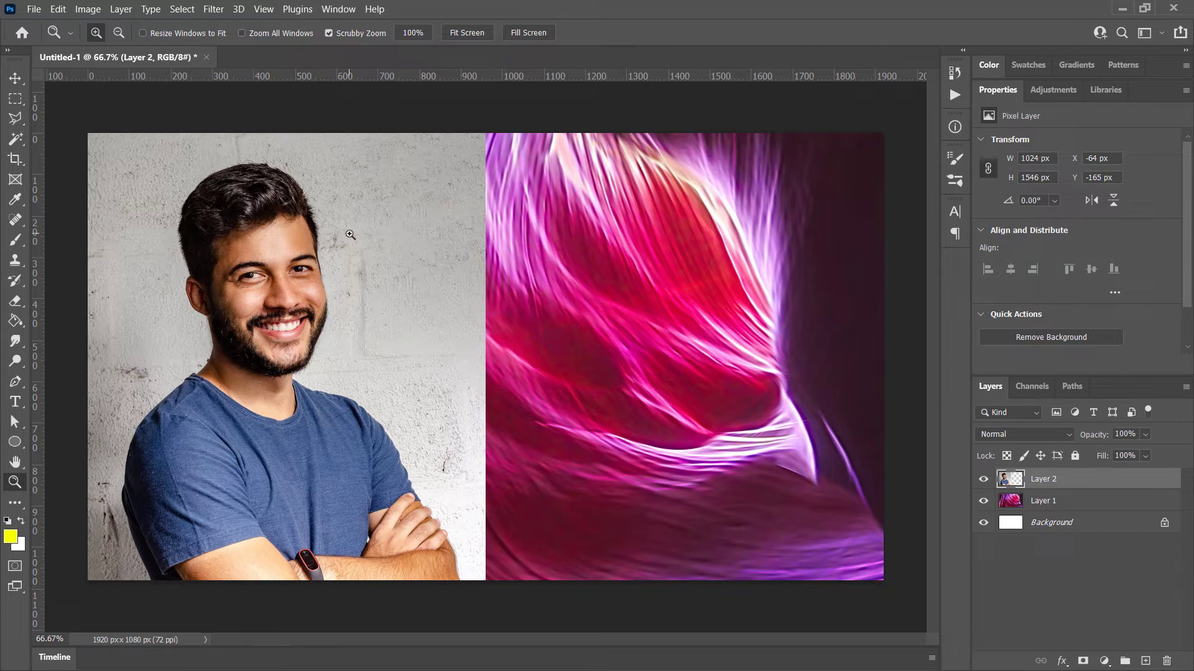
# Select the man with Select > Subject on Layer 2 and add a layer mask hiding the wall.
pyautogui.click(183, 8)
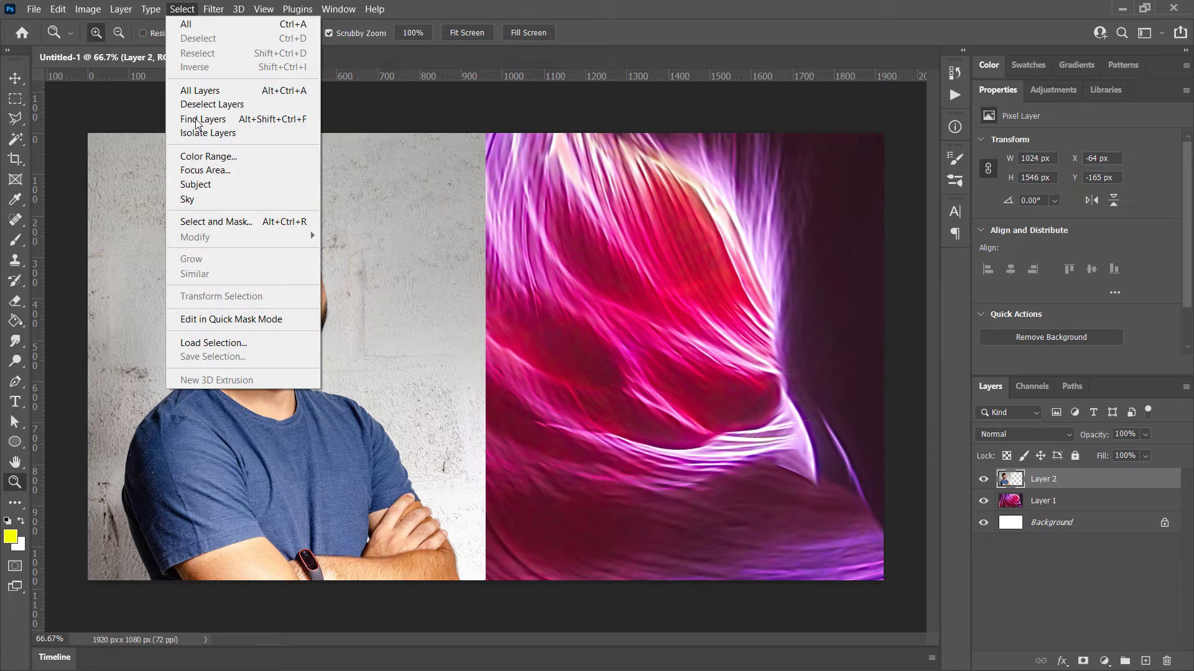
pyautogui.click(247, 186)
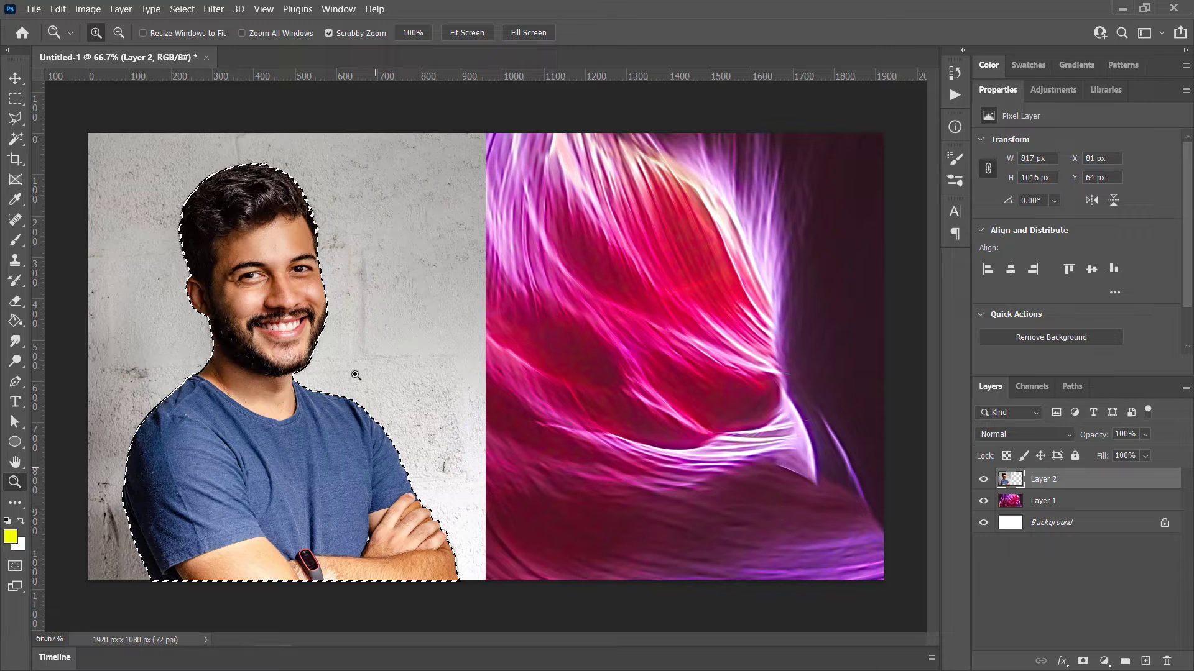
pyautogui.hotkey('ctrl', 'd')
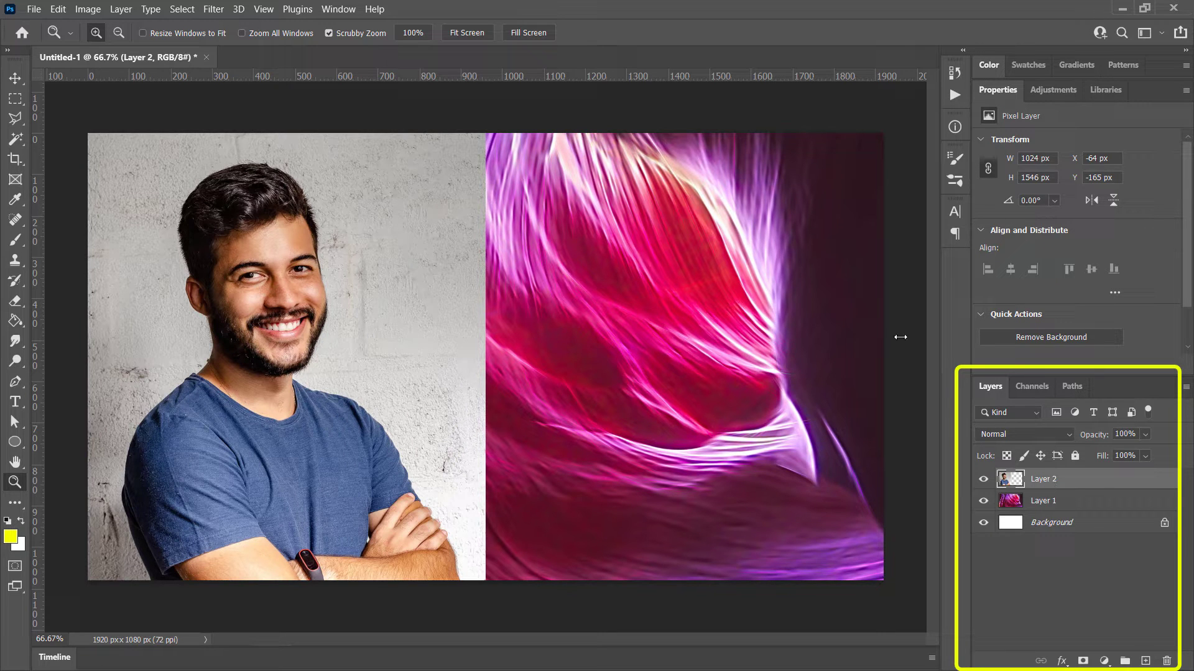
pyautogui.click(338, 9)
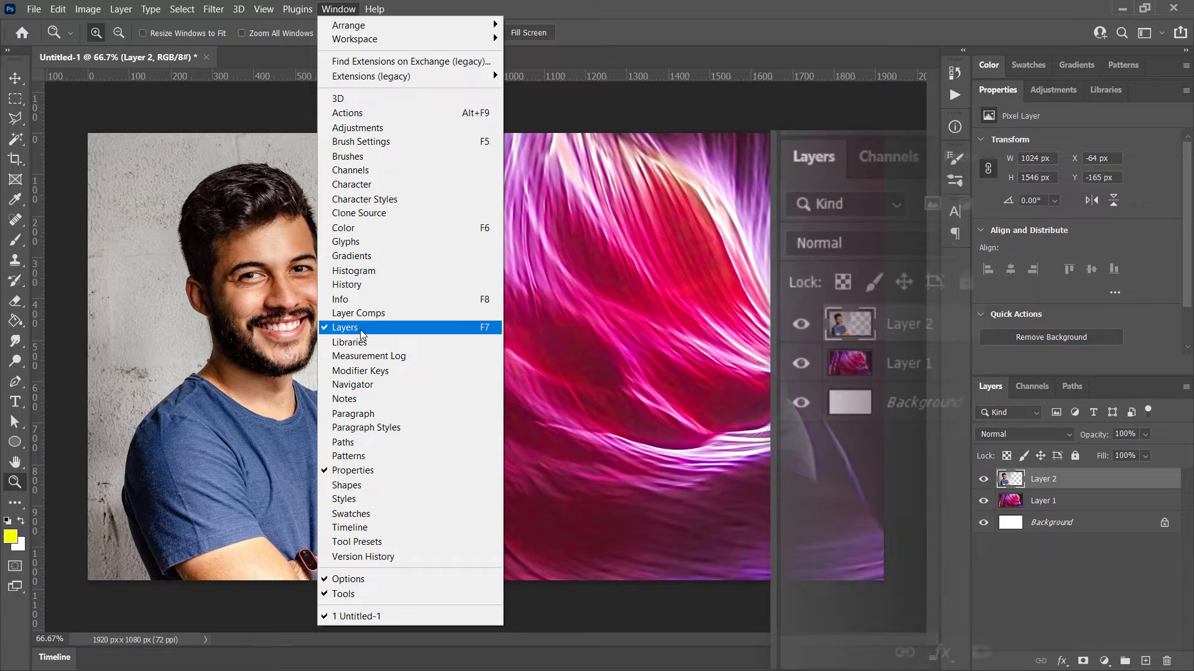
pyautogui.click(634, 5)
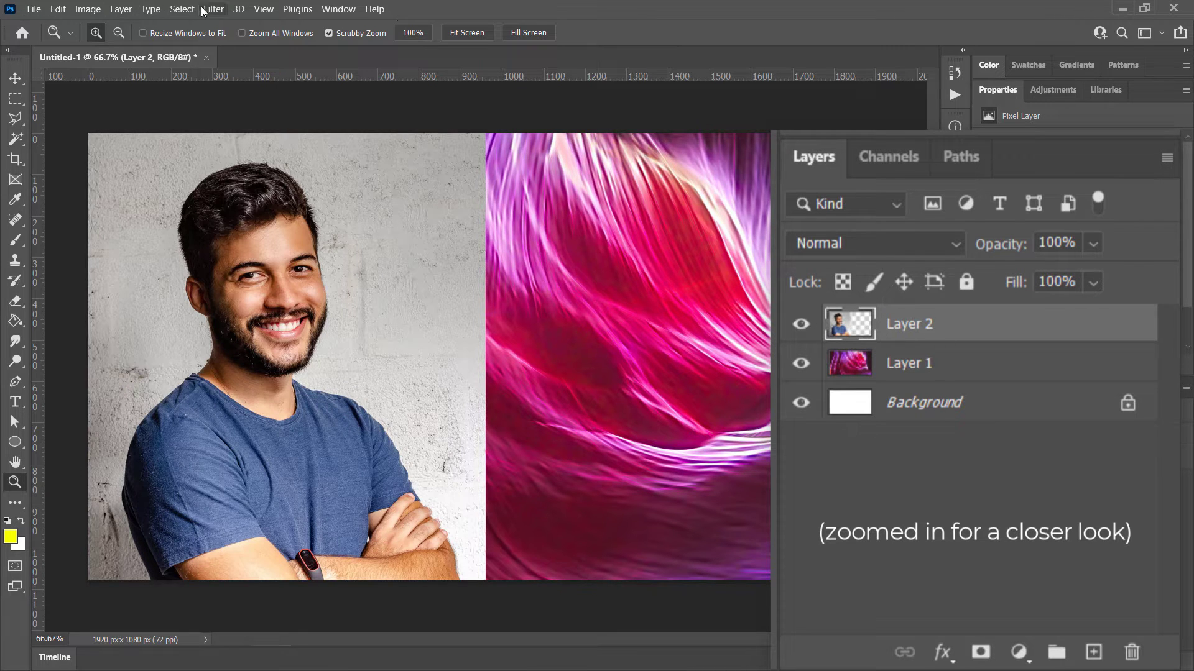
pyautogui.click(182, 9)
pyautogui.click(204, 185)
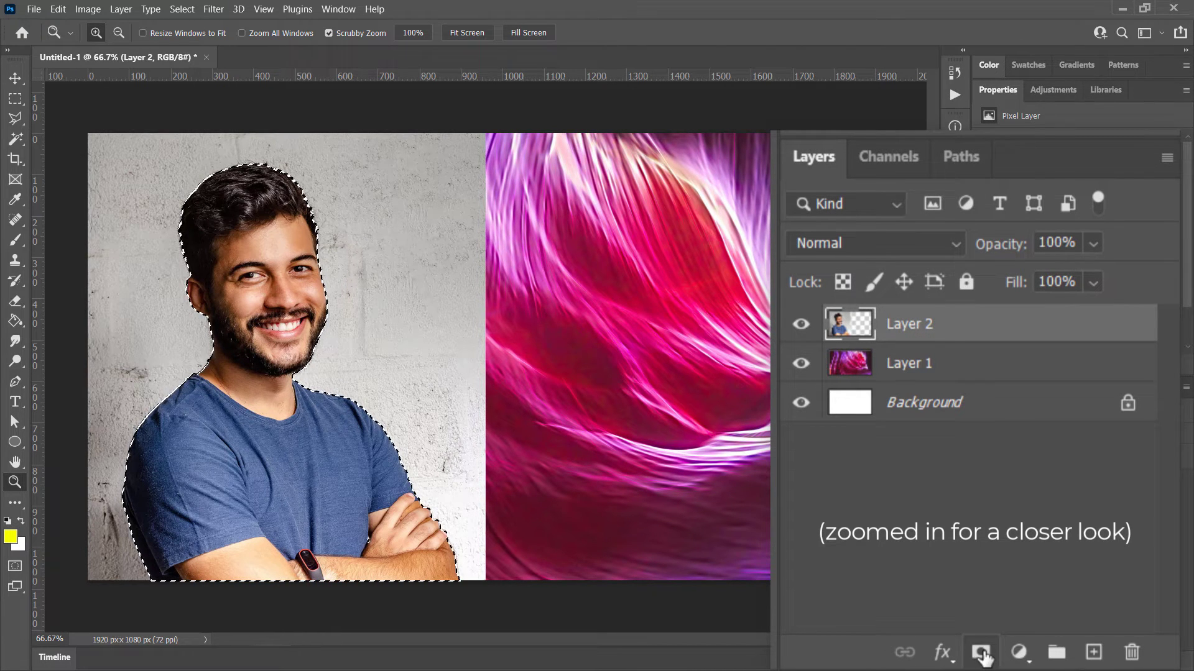
pyautogui.click(982, 653)
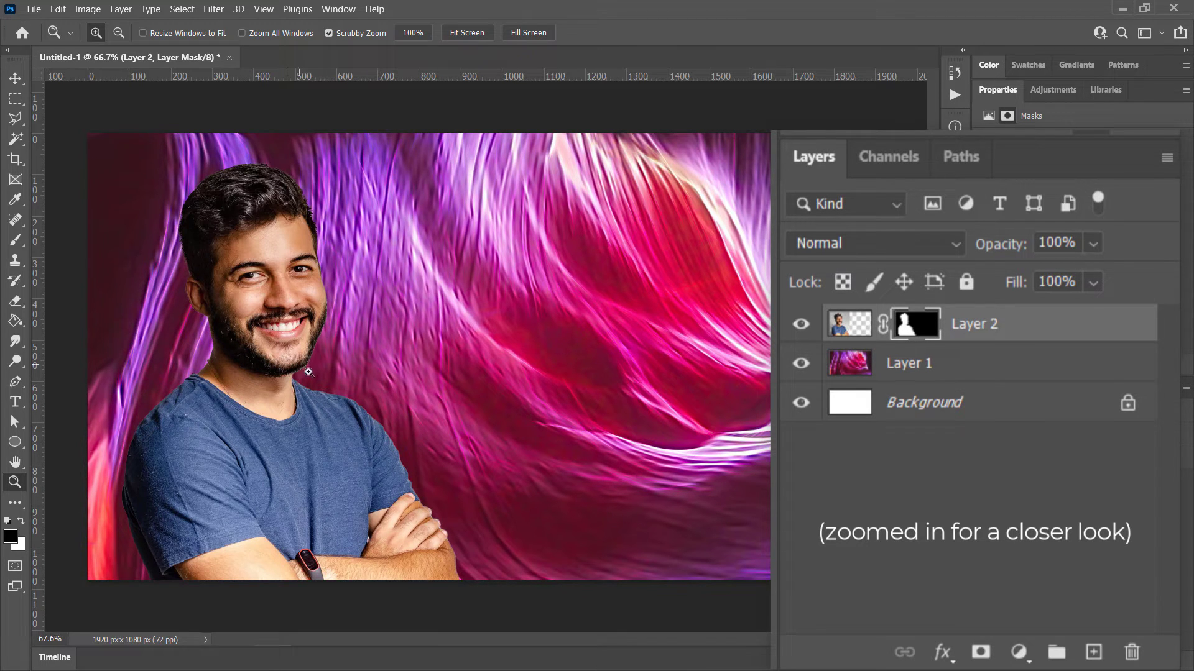
# Try painting on the man's mask below the chin with an 18 px brush, then undo it.
pyautogui.moveTo(309, 372); pyautogui.dragTo(369, 523)
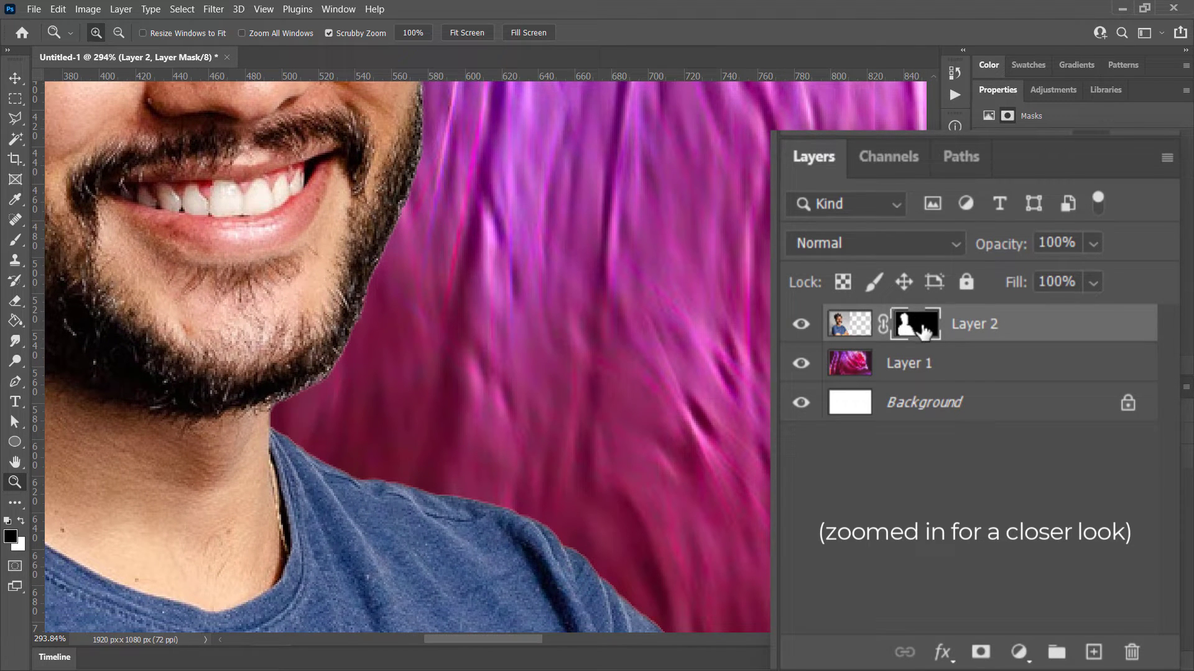
pyautogui.click(847, 324)
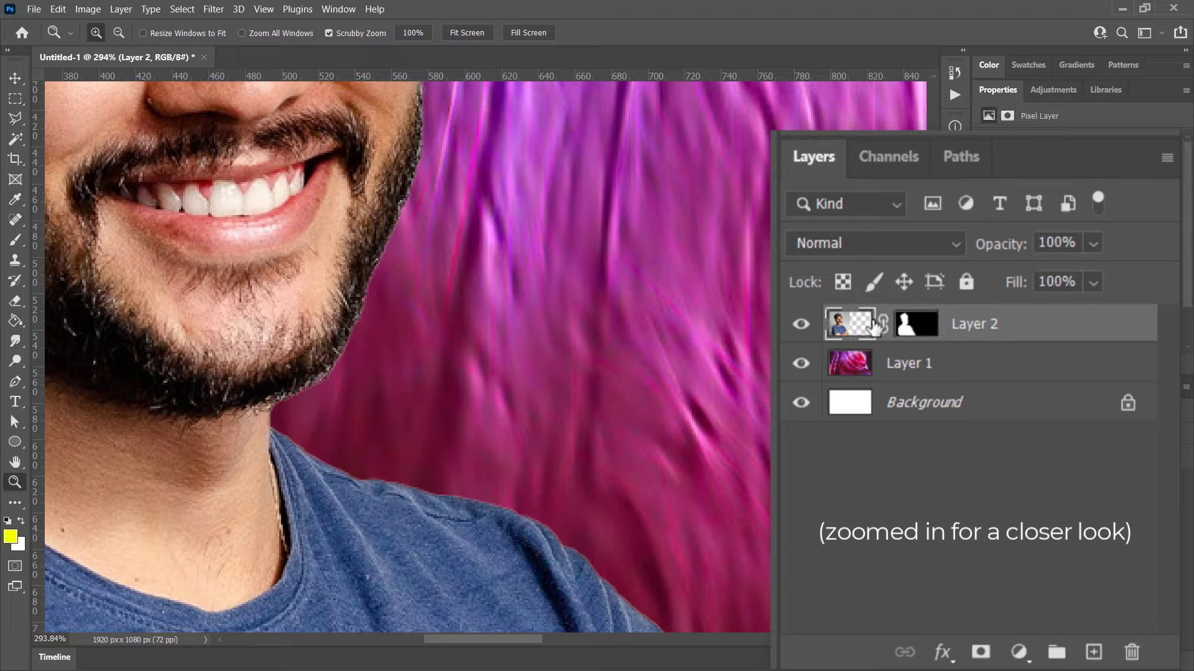
pyautogui.click(917, 324)
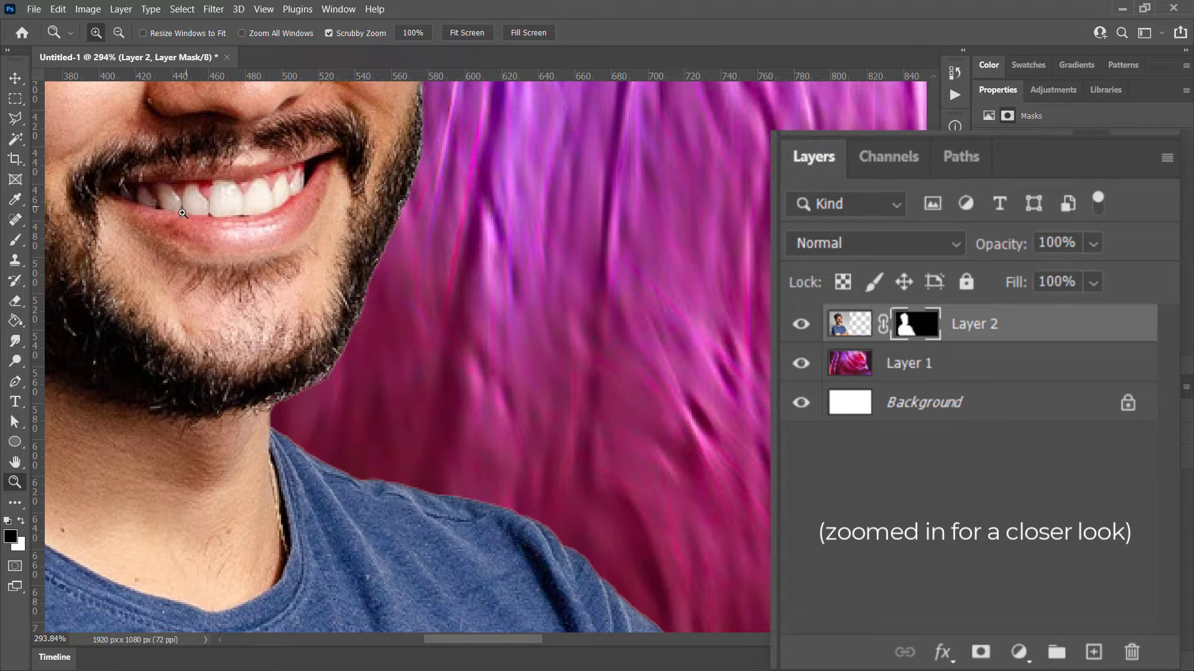
pyautogui.press('b')
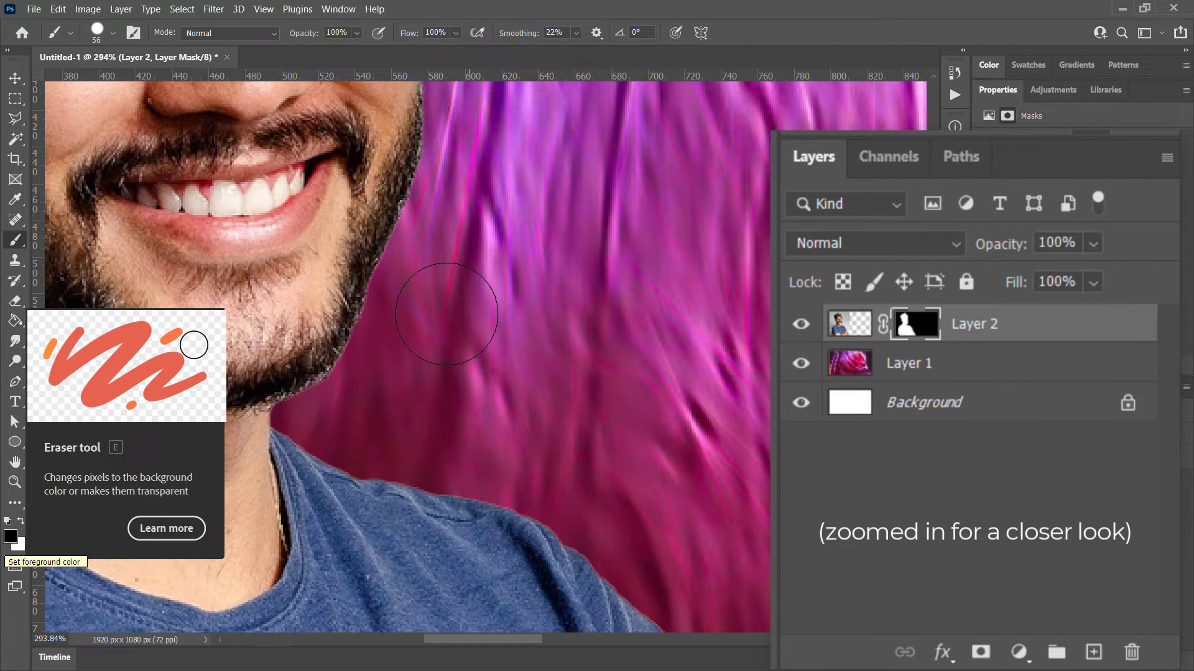
pyautogui.click(112, 33)
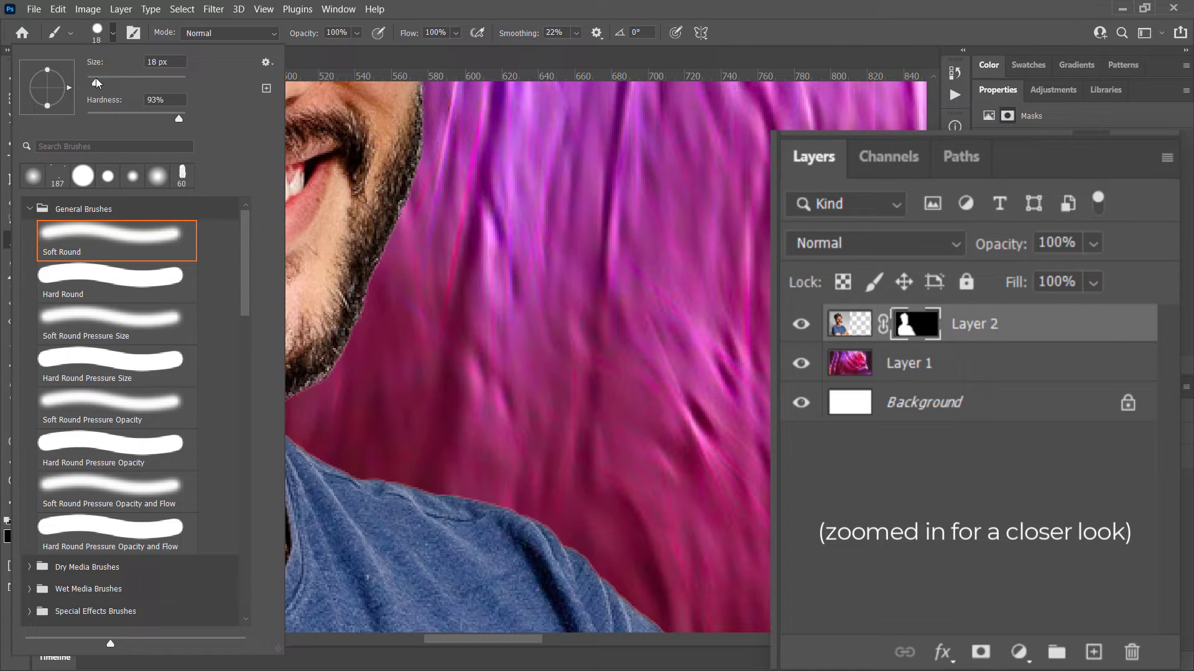
pyautogui.click(96, 83)
pyautogui.click(401, 258)
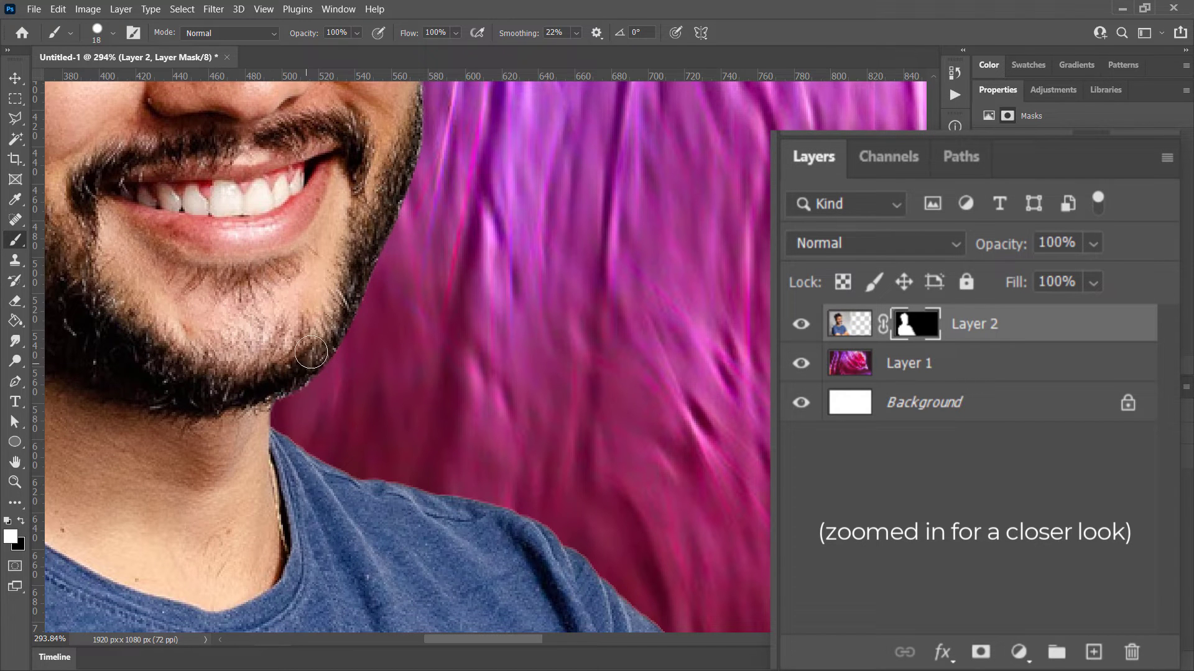
pyautogui.moveTo(328, 363); pyautogui.dragTo(372, 425)
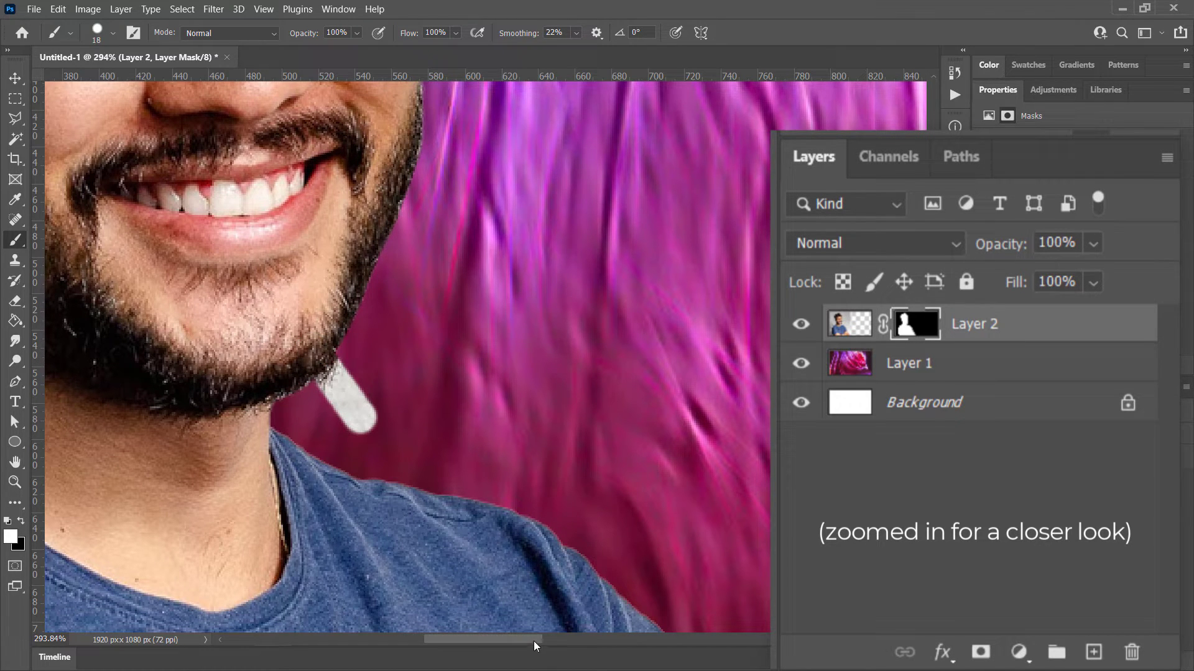
pyautogui.hotkey('ctrl', 'z')
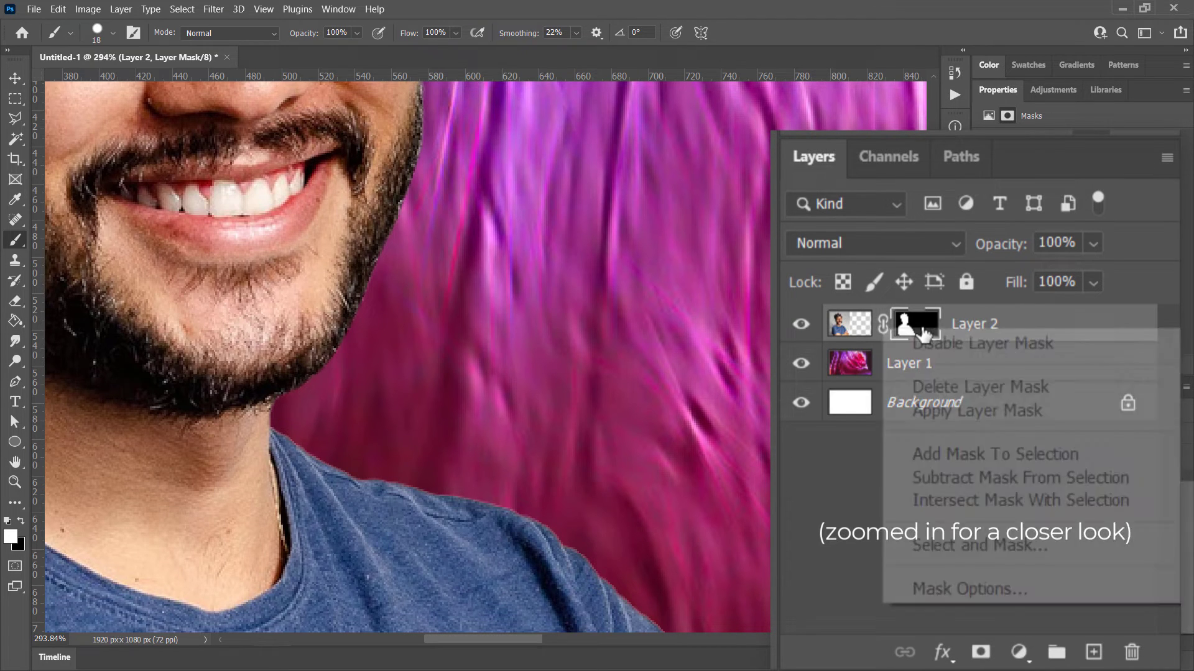
# Delete the man's layer mask, then undo to restore it.
pyautogui.rightClick(910, 328)
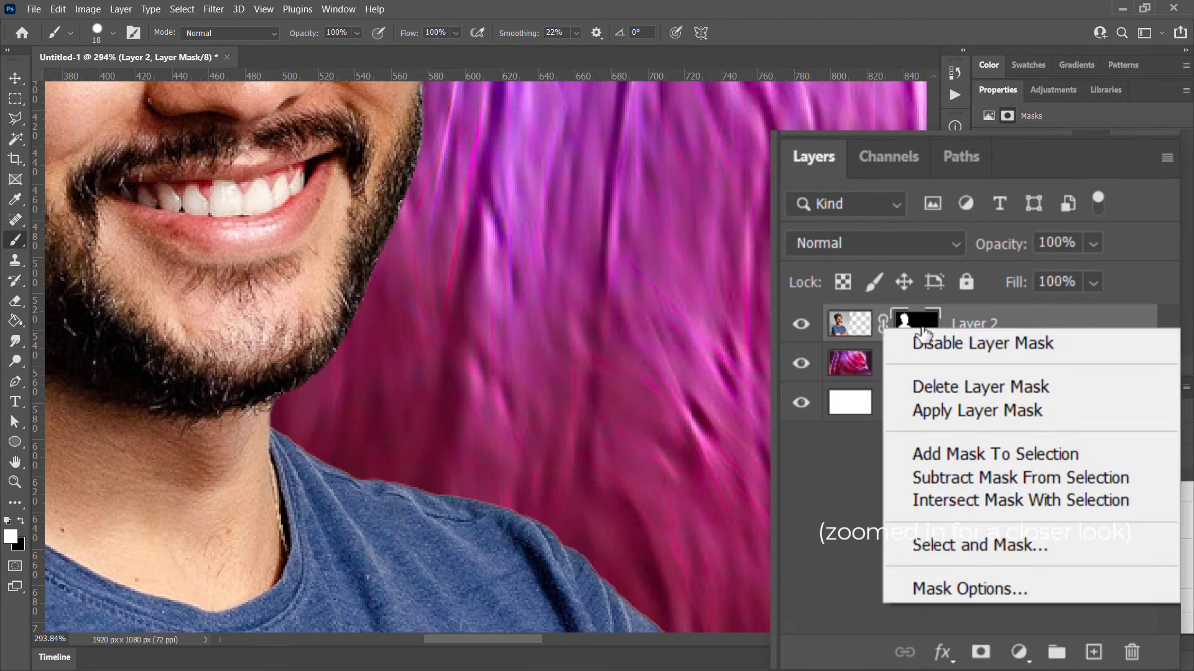
pyautogui.click(963, 385)
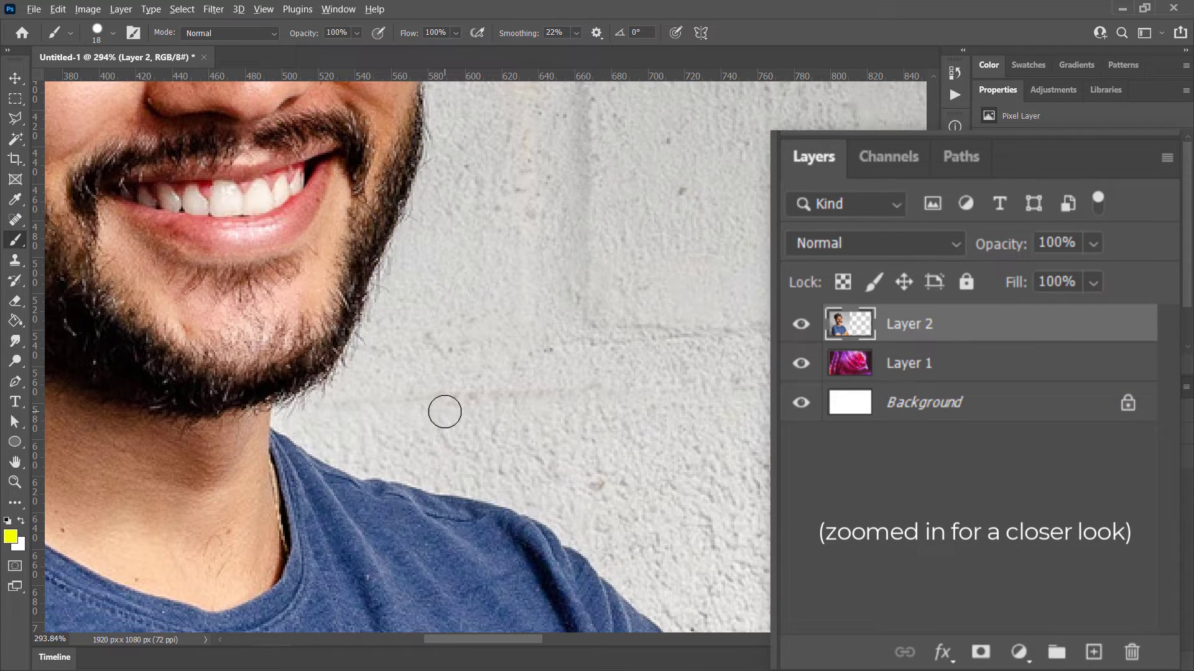
pyautogui.scroll(-5, 448, 407)
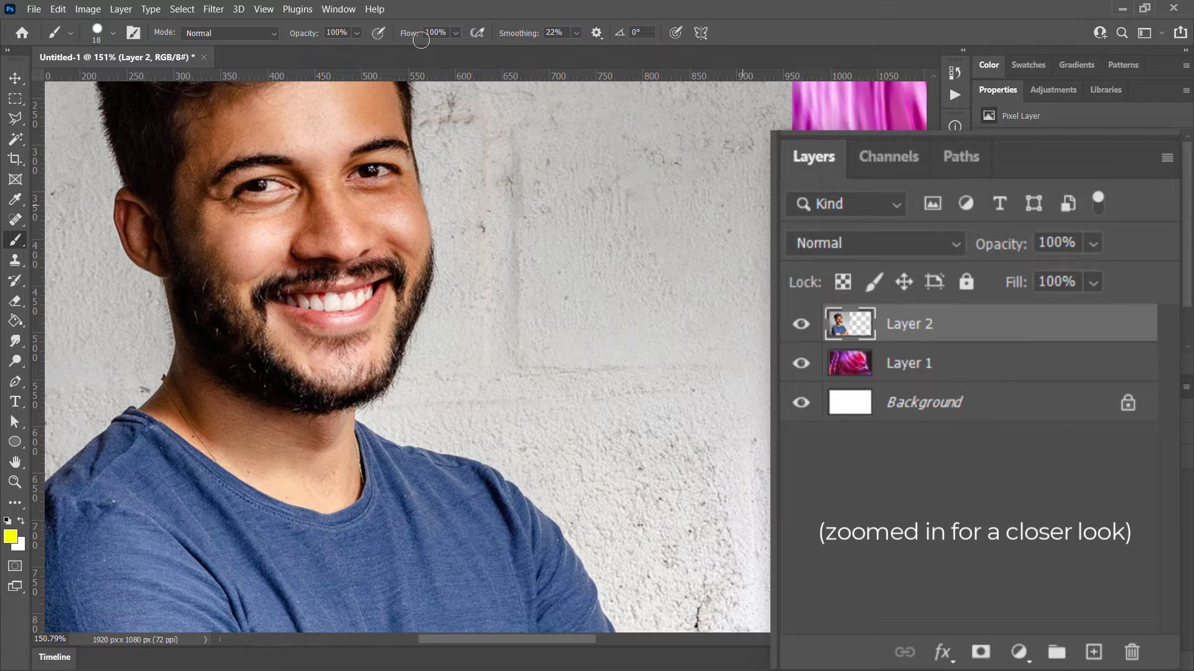
pyautogui.click(57, 8)
pyautogui.click(72, 25)
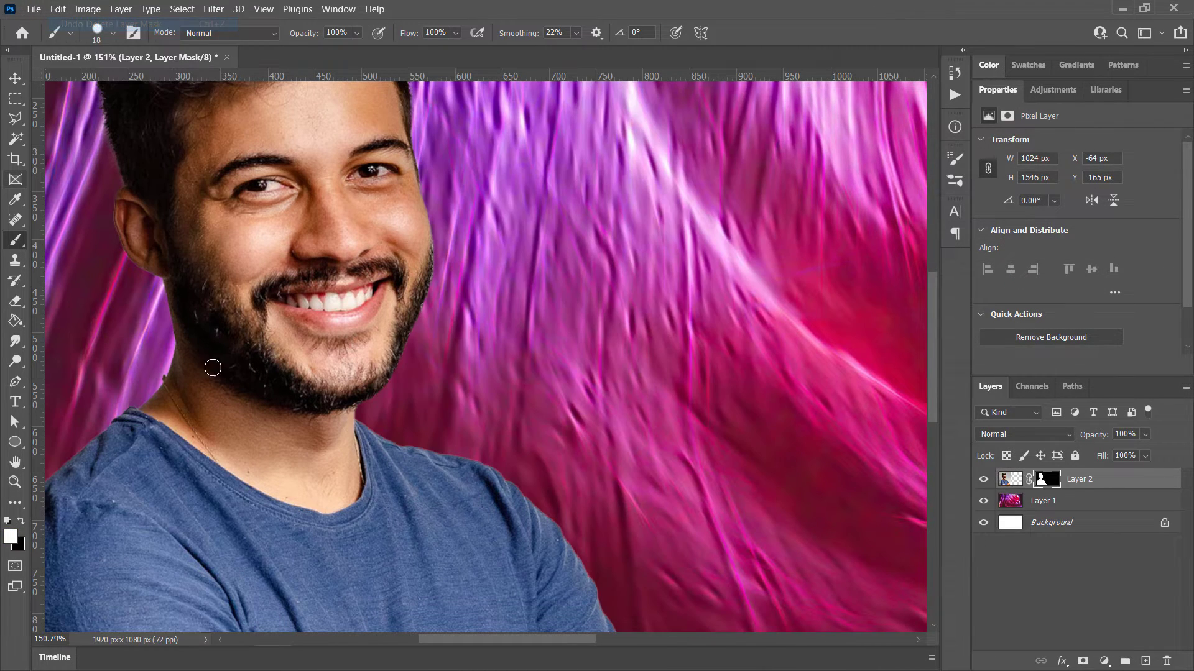
# Zoom in to 100% on the background and back out to fit the whole image.
pyautogui.press('z')
pyautogui.keyDown('alt'); pyautogui.click(512, 345); pyautogui.keyUp('alt')
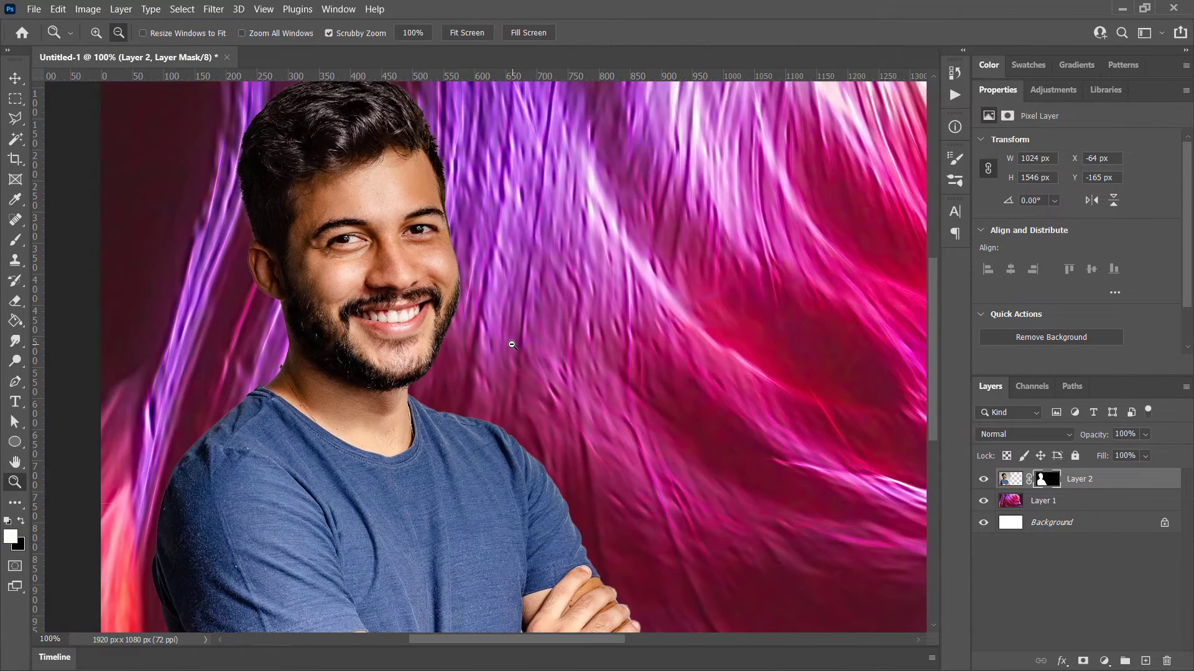
pyautogui.keyDown('alt'); pyautogui.click(511, 345); pyautogui.keyUp('alt')
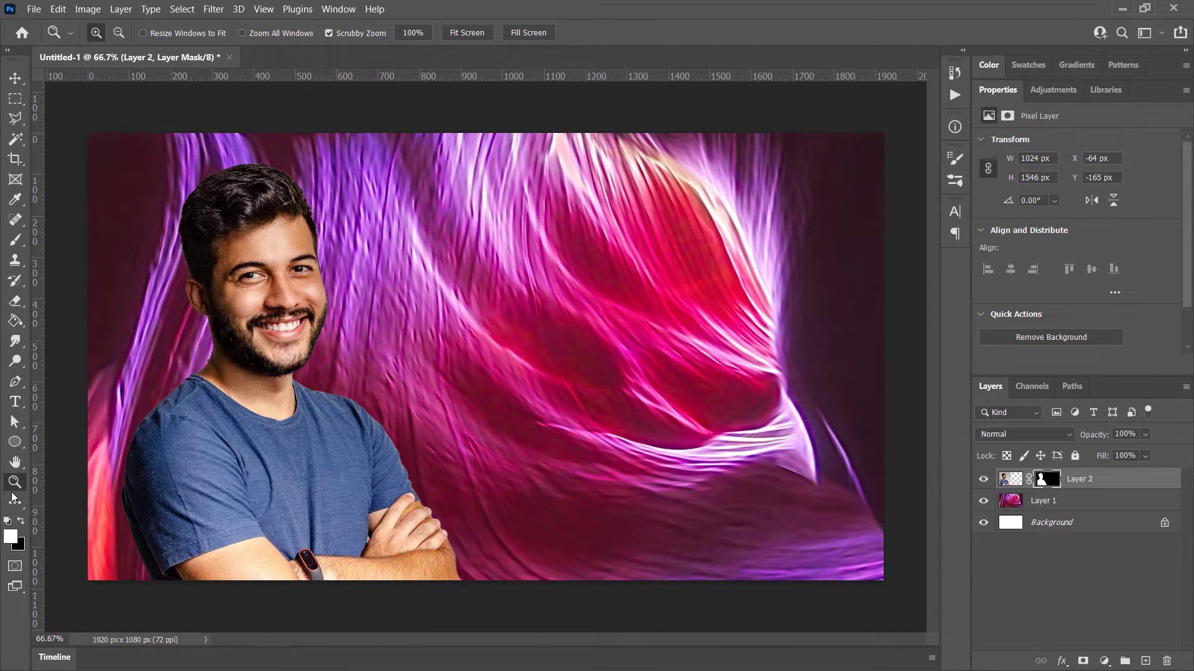
pyautogui.click(420, 367)
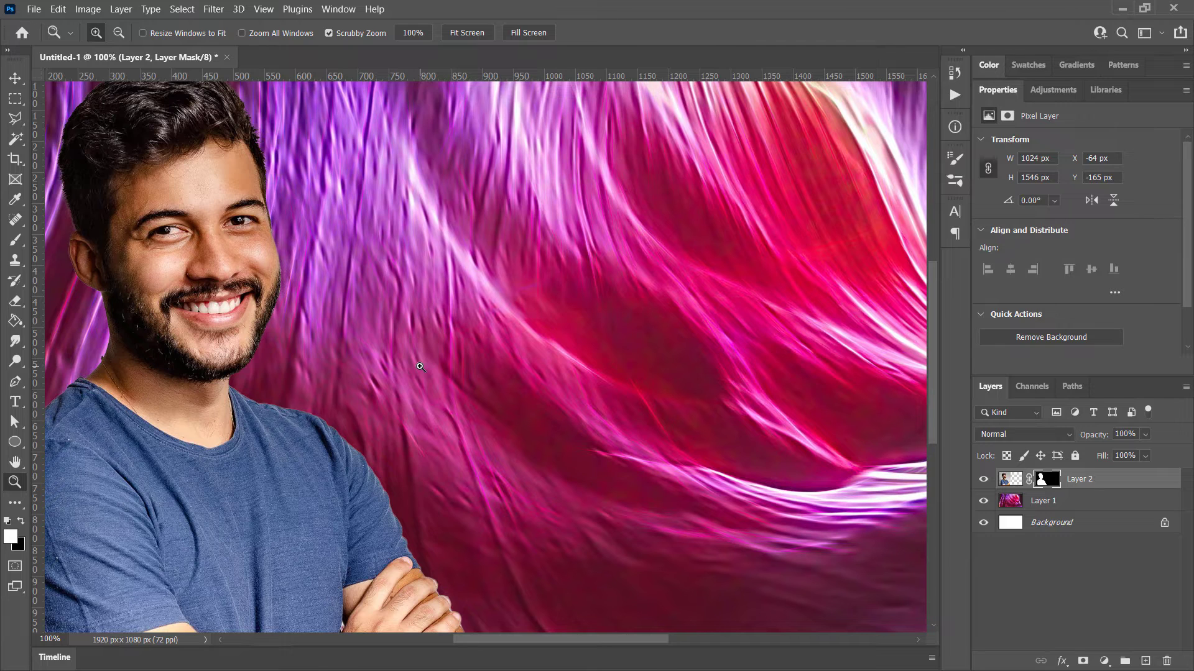
pyautogui.keyDown('alt'); pyautogui.click(421, 366); pyautogui.keyUp('alt')
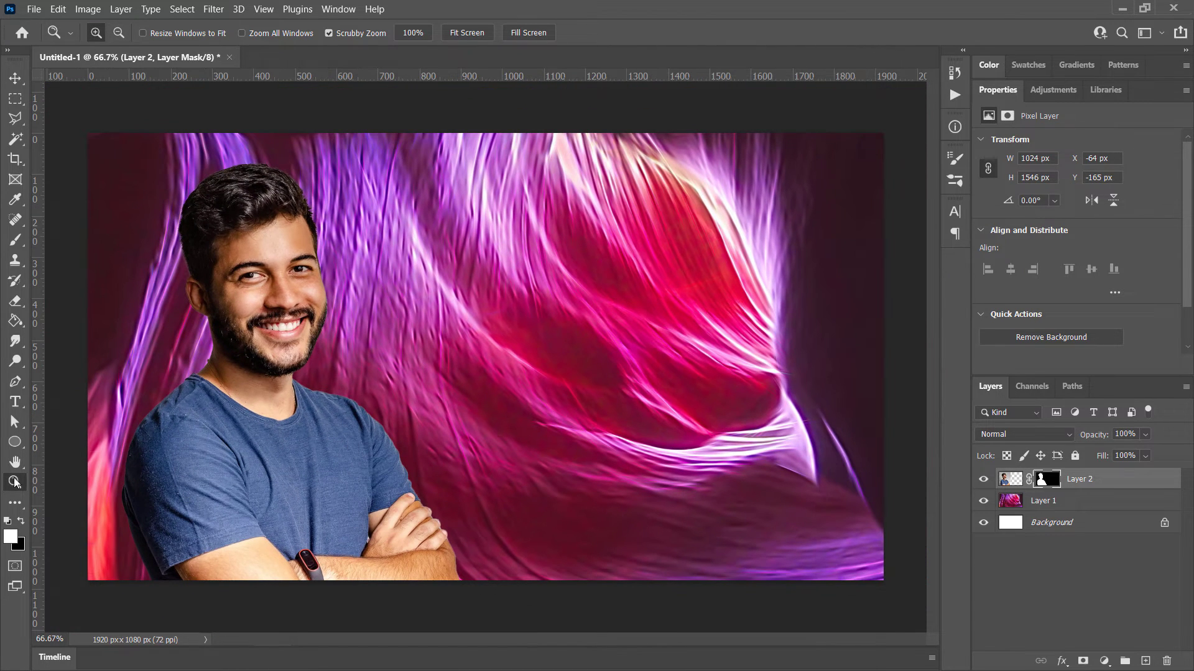
pyautogui.click(486, 369)
pyautogui.click(118, 35)
pyautogui.click(535, 229)
pyautogui.click(95, 34)
# Enable a Drop Shadow on Layer 2 with a 37° angle and 31 px distance.
pyautogui.rightClick(1124, 481)
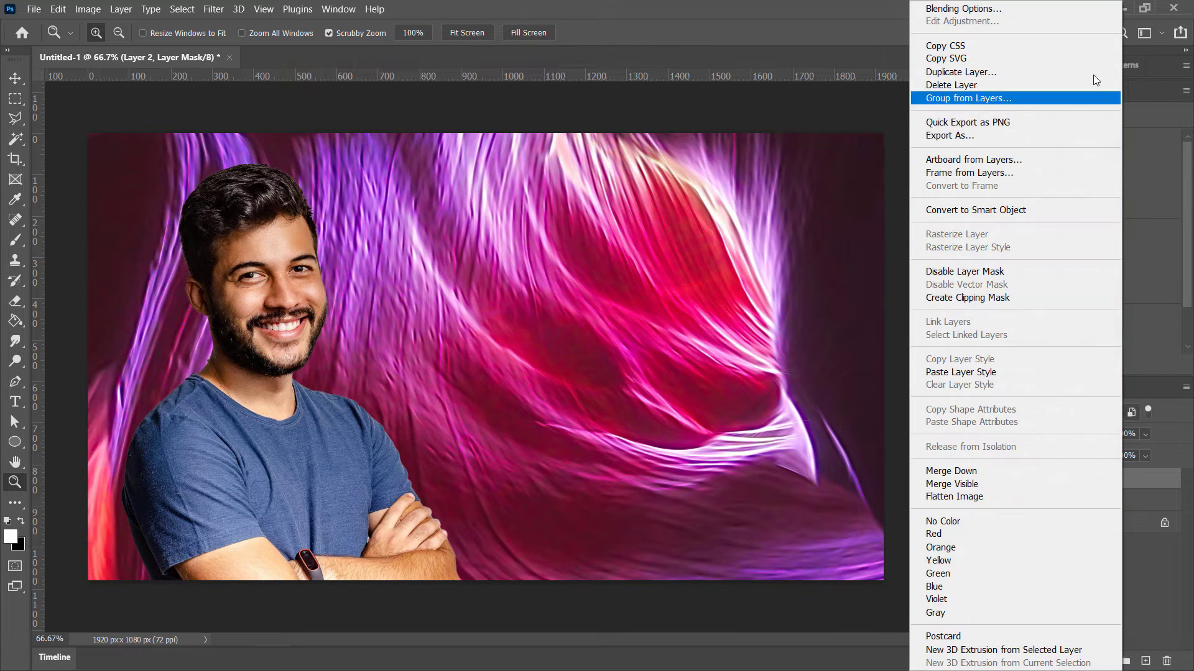
pyautogui.click(1148, 480)
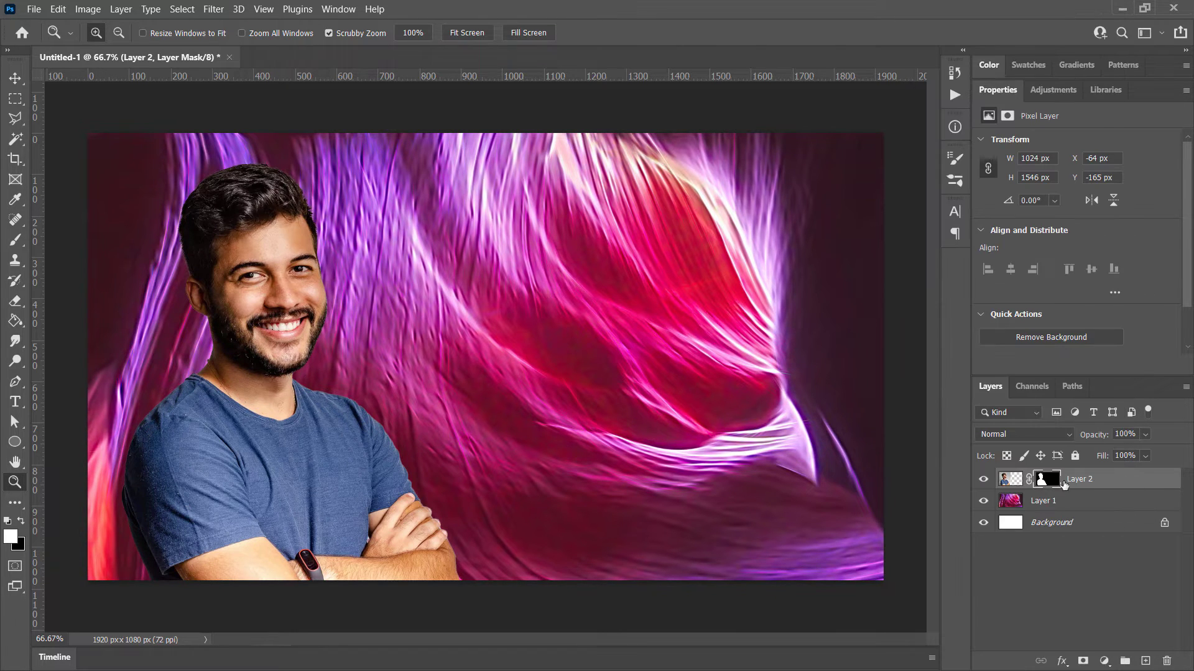
pyautogui.doubleClick(1141, 482)
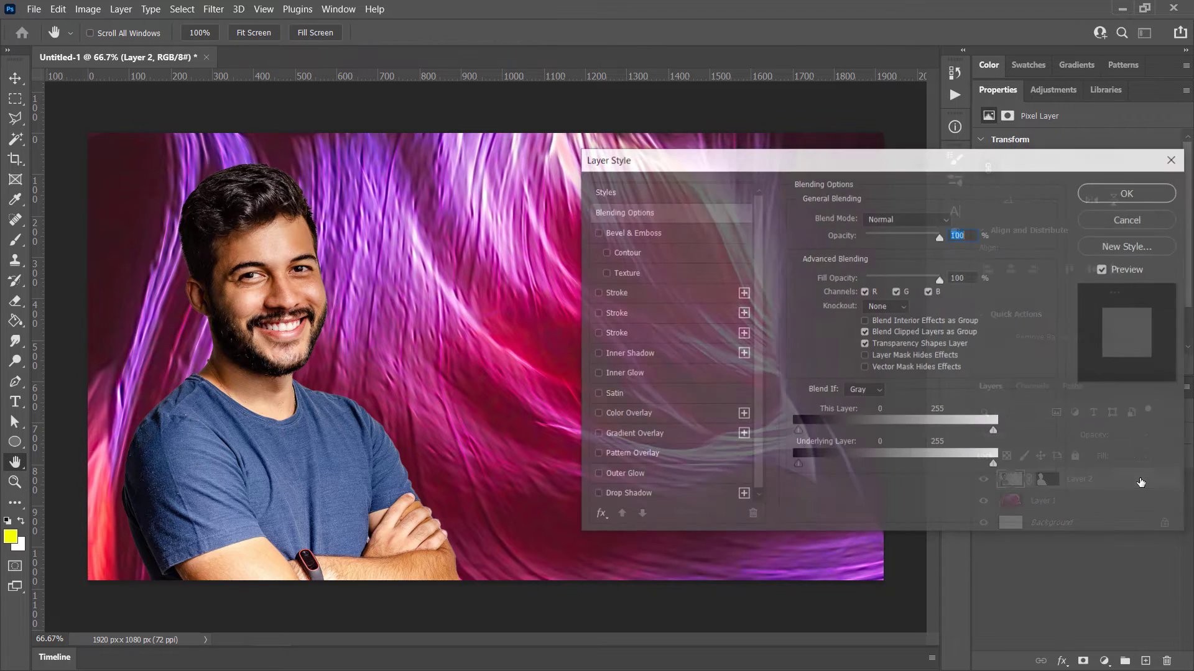
pyautogui.moveTo(946, 163); pyautogui.dragTo(808, 172)
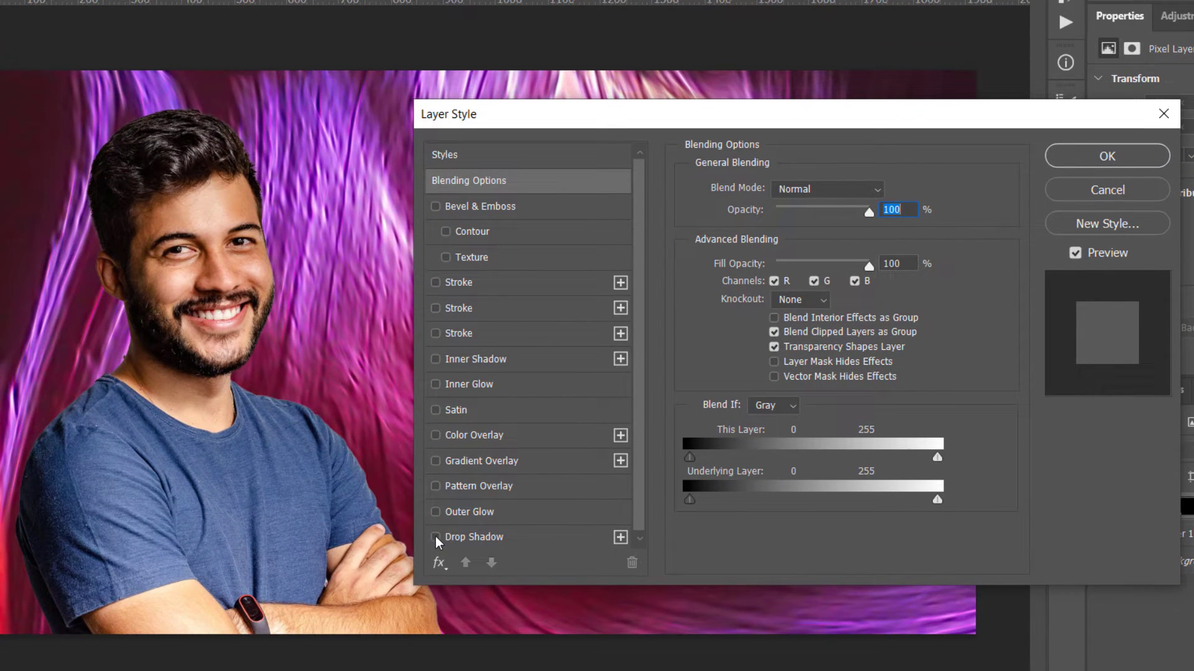
pyautogui.click(435, 538)
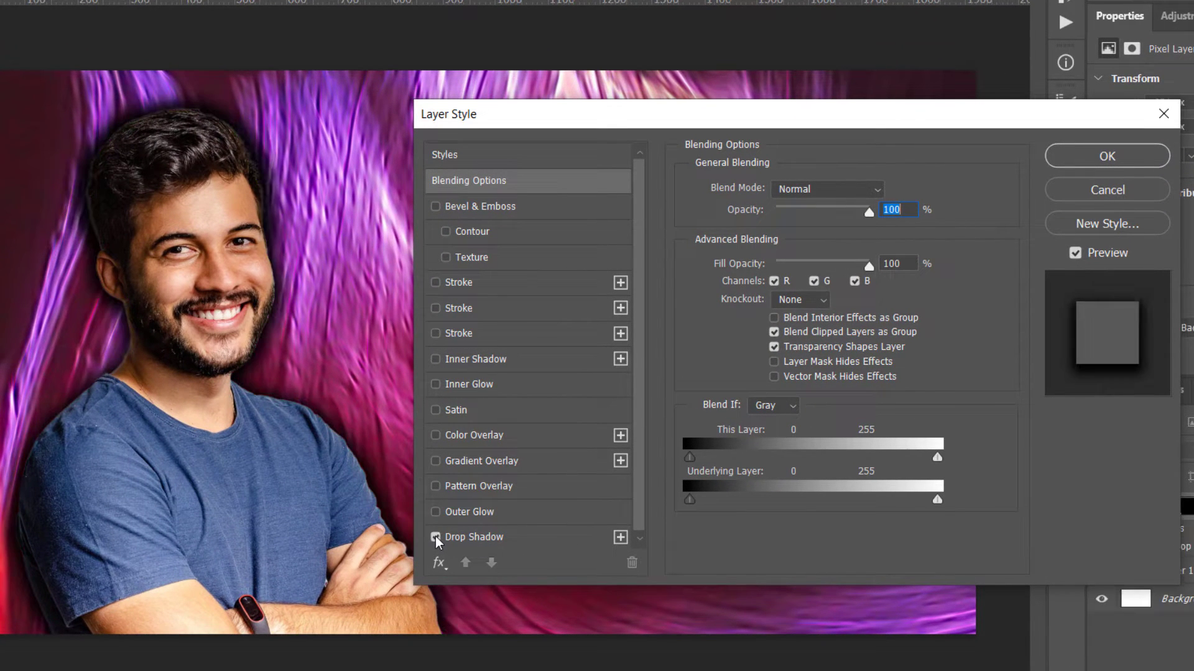
pyautogui.click(482, 538)
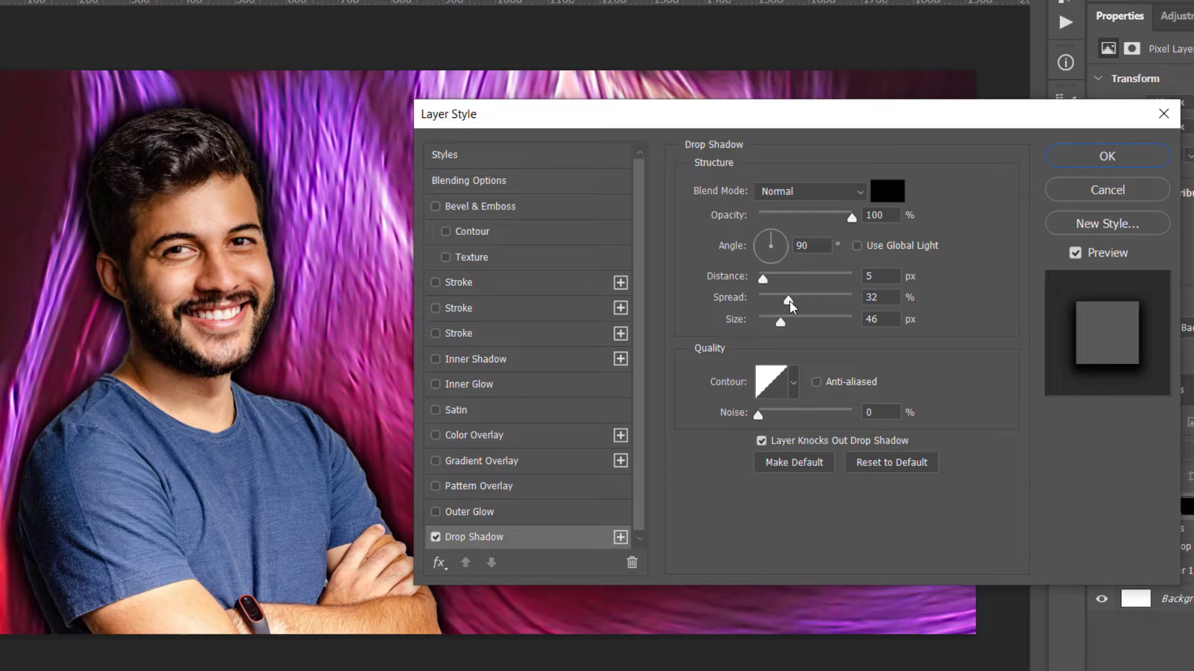
pyautogui.moveTo(785, 301); pyautogui.dragTo(766, 321)
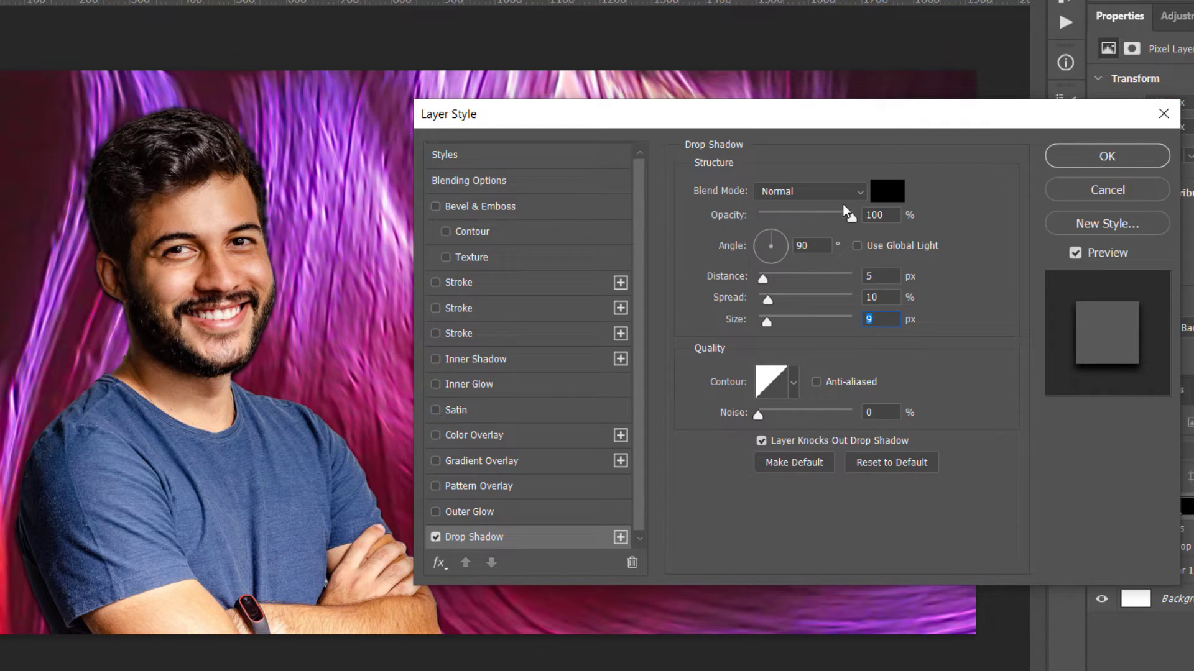
pyautogui.moveTo(772, 235); pyautogui.dragTo(779, 235)
pyautogui.click(785, 235)
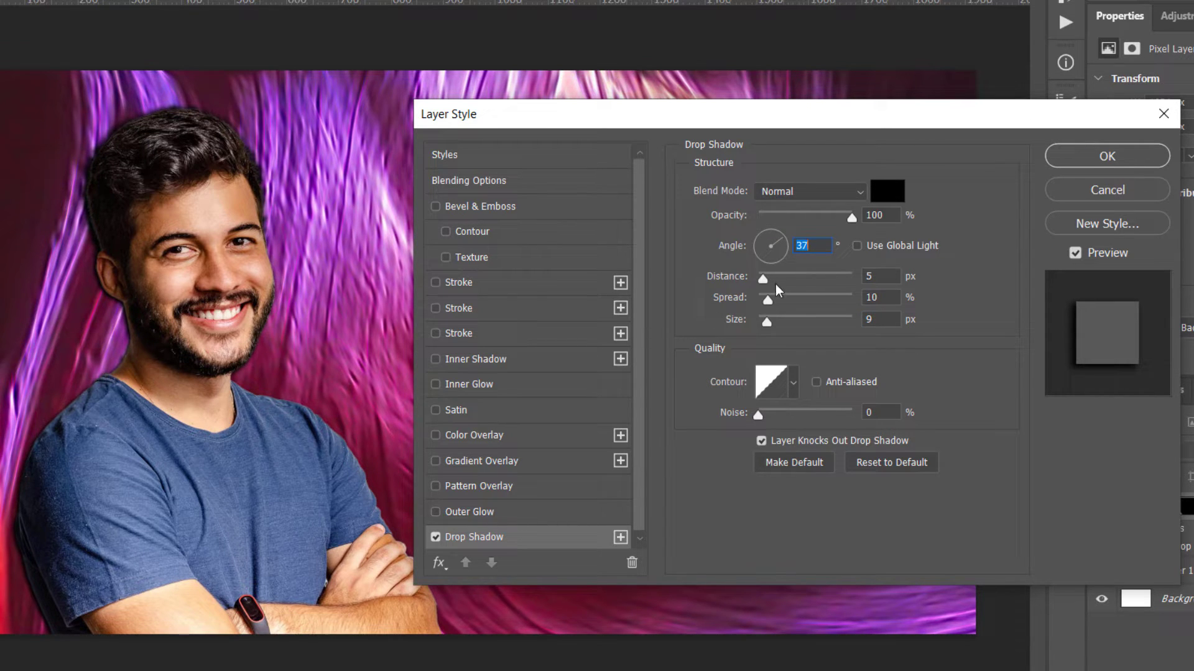
pyautogui.moveTo(757, 278); pyautogui.dragTo(788, 278)
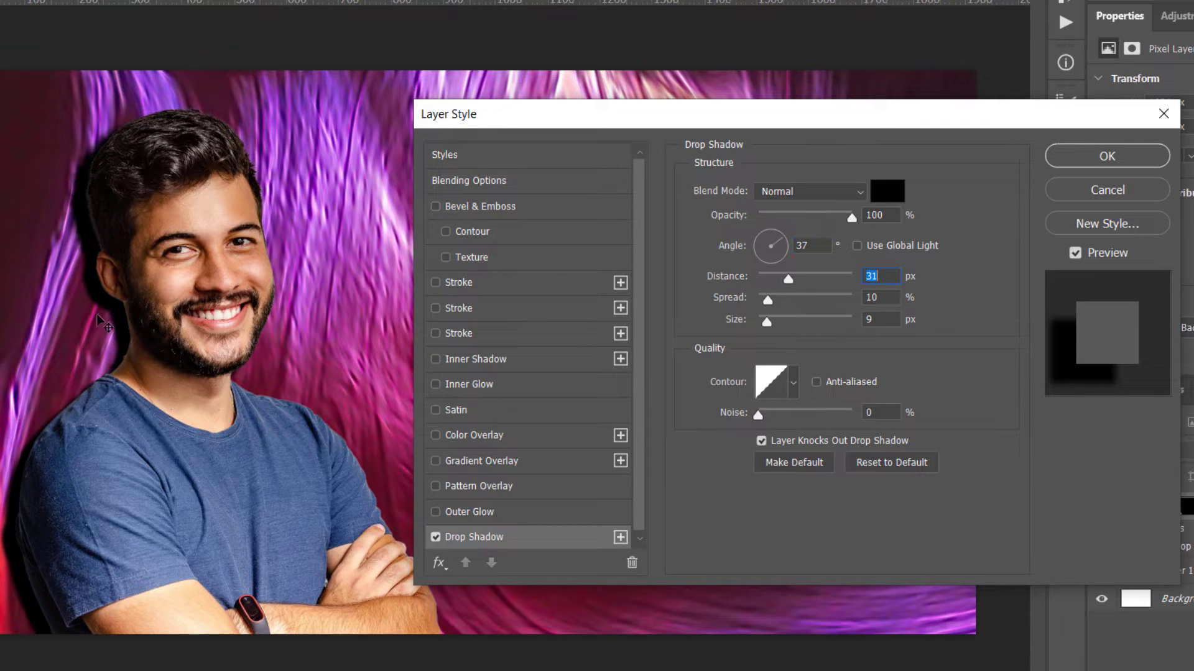
# Keep a linear contour, set shadow size 18 px and opacity 67%, and apply it.
pyautogui.click(793, 380)
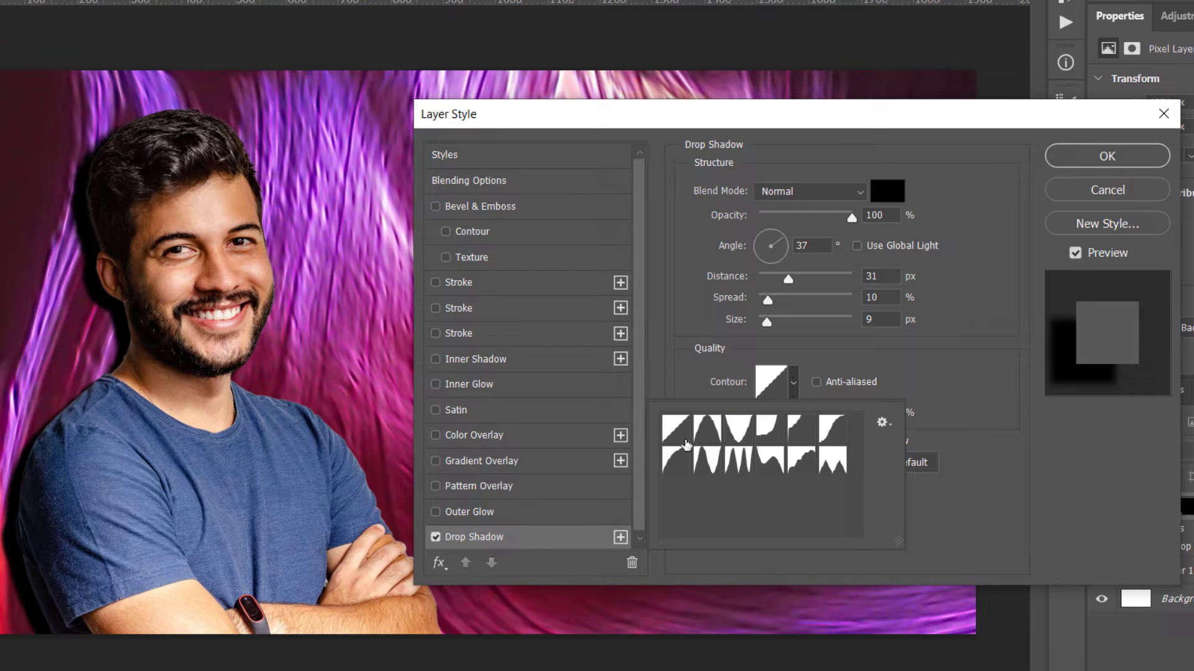
pyautogui.click(728, 431)
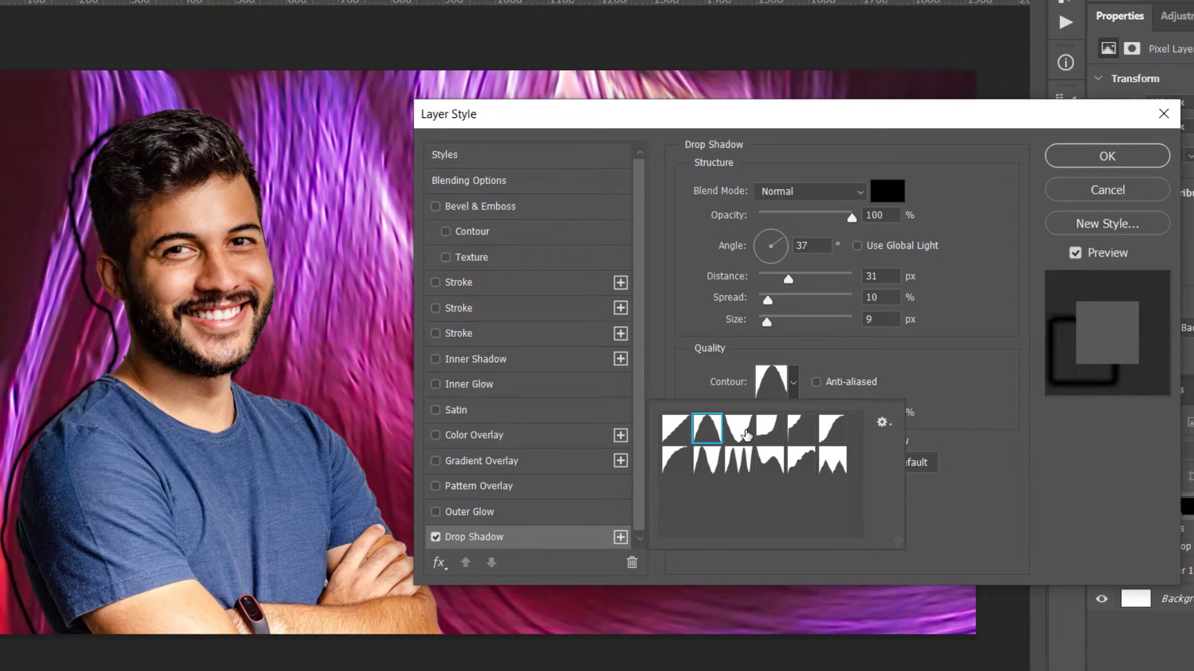
pyautogui.click(774, 438)
pyautogui.click(682, 441)
pyautogui.click(933, 350)
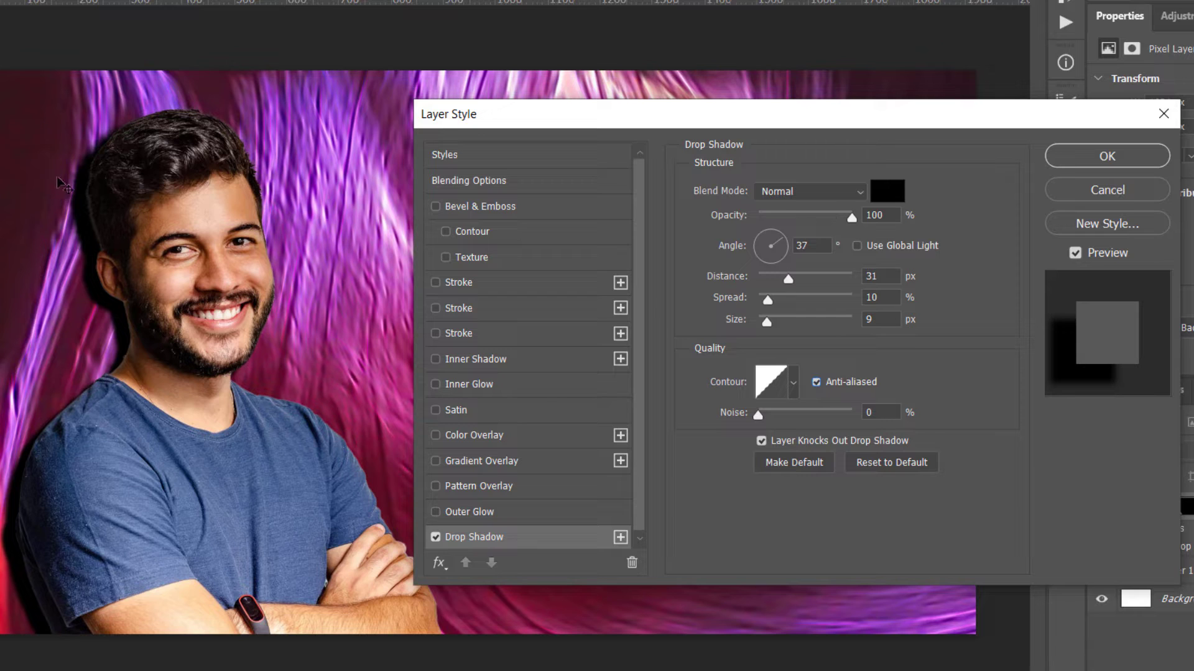
pyautogui.moveTo(765, 323); pyautogui.dragTo(761, 303)
pyautogui.moveTo(852, 219); pyautogui.dragTo(822, 219)
pyautogui.click(1093, 162)
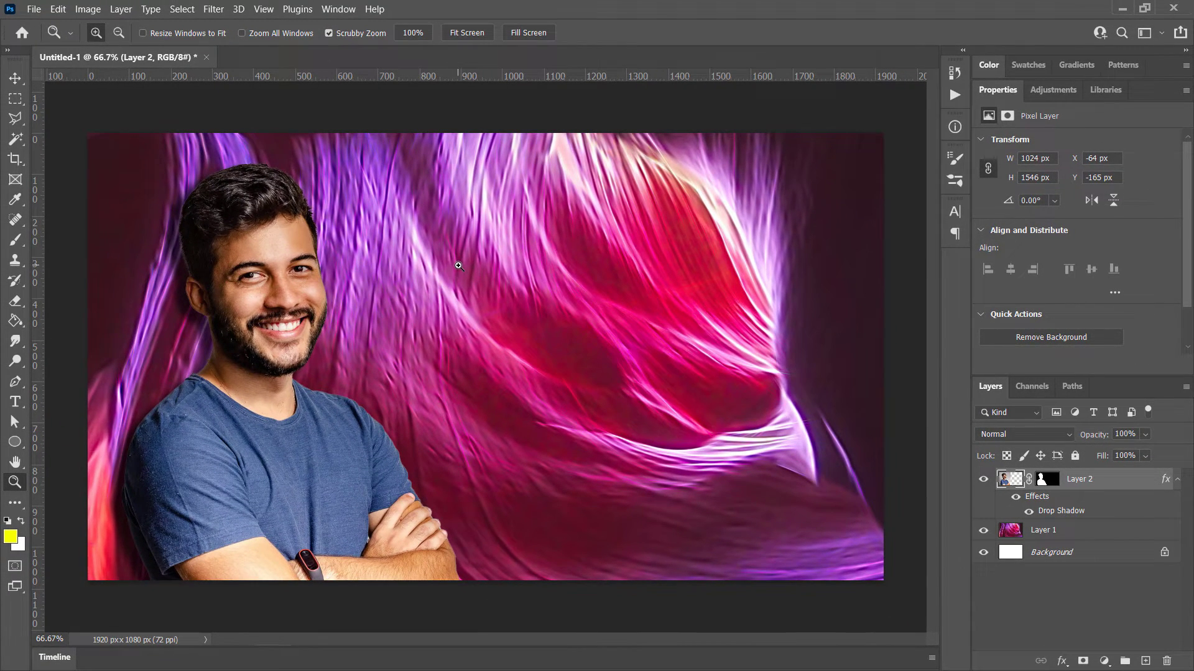
# Apply an 8.4-pixel Gaussian Blur to Layer 1, the pink background.
pyautogui.click(1020, 532)
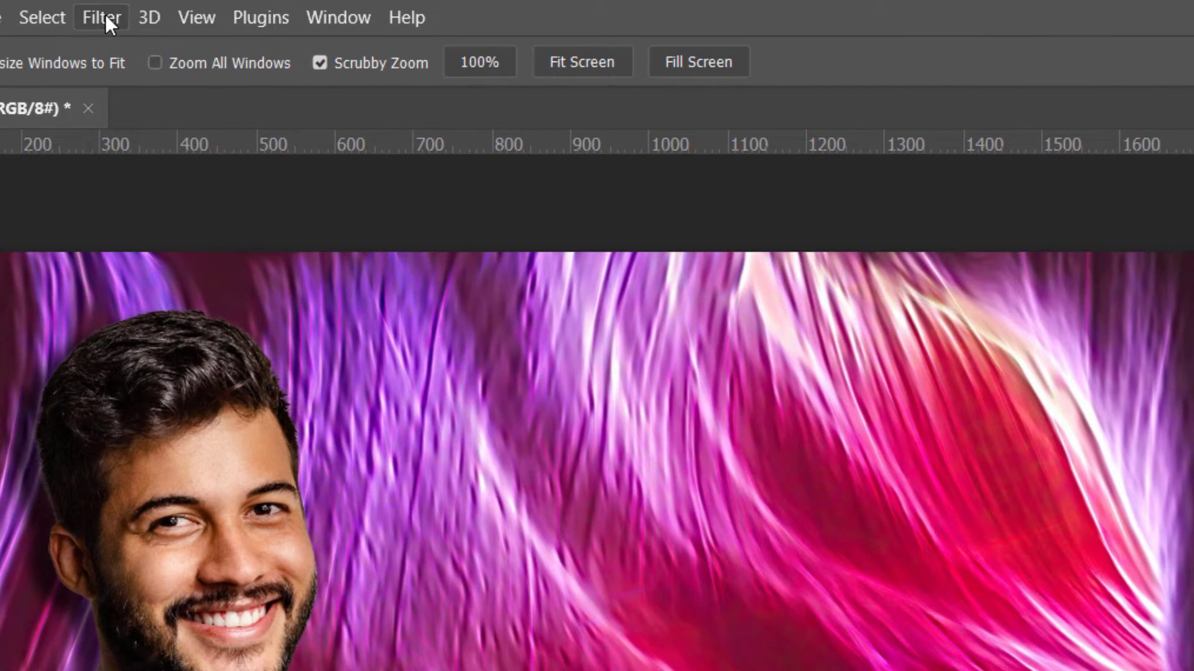
pyautogui.click(106, 17)
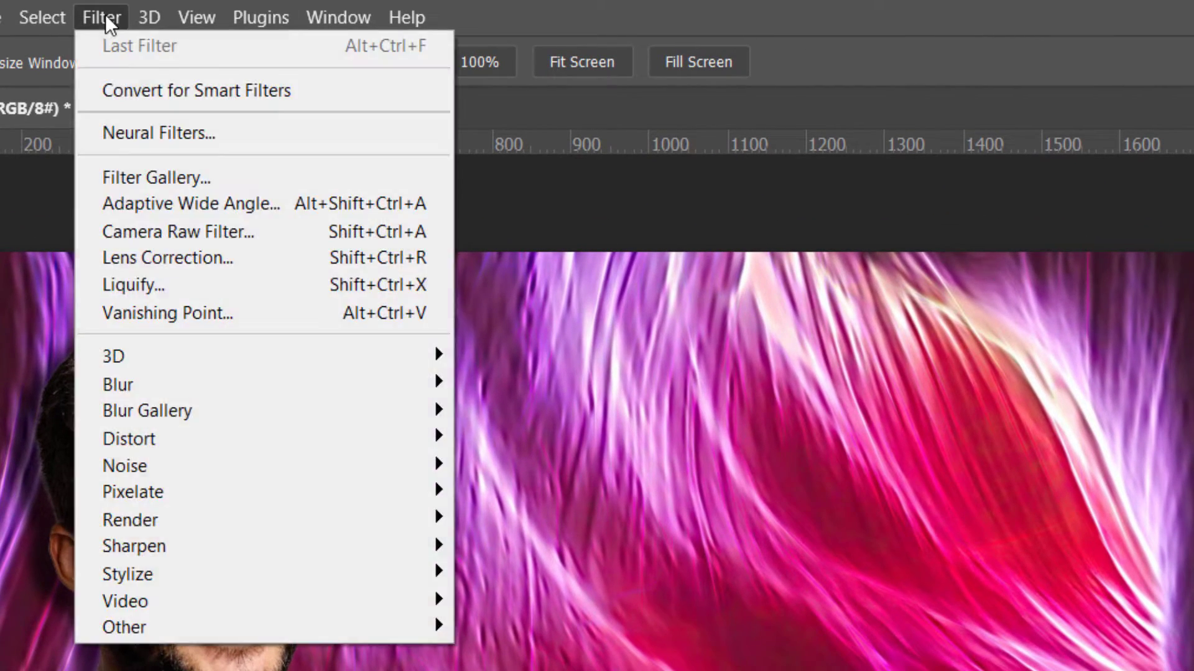
pyautogui.moveTo(181, 388)
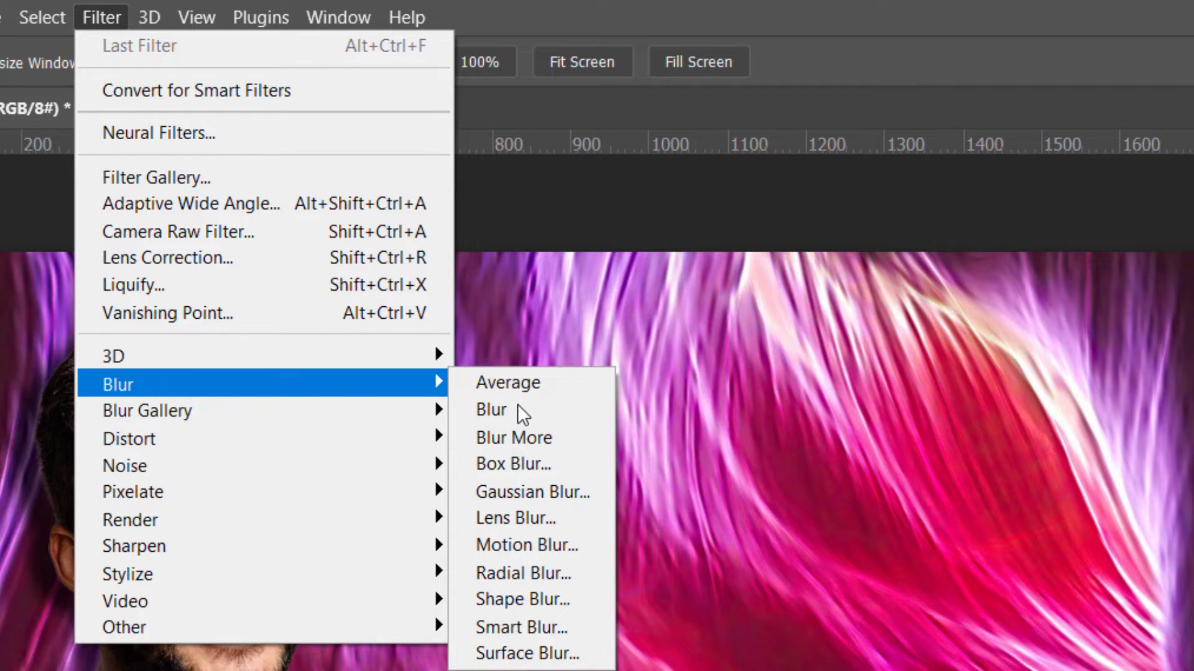
pyautogui.click(596, 506)
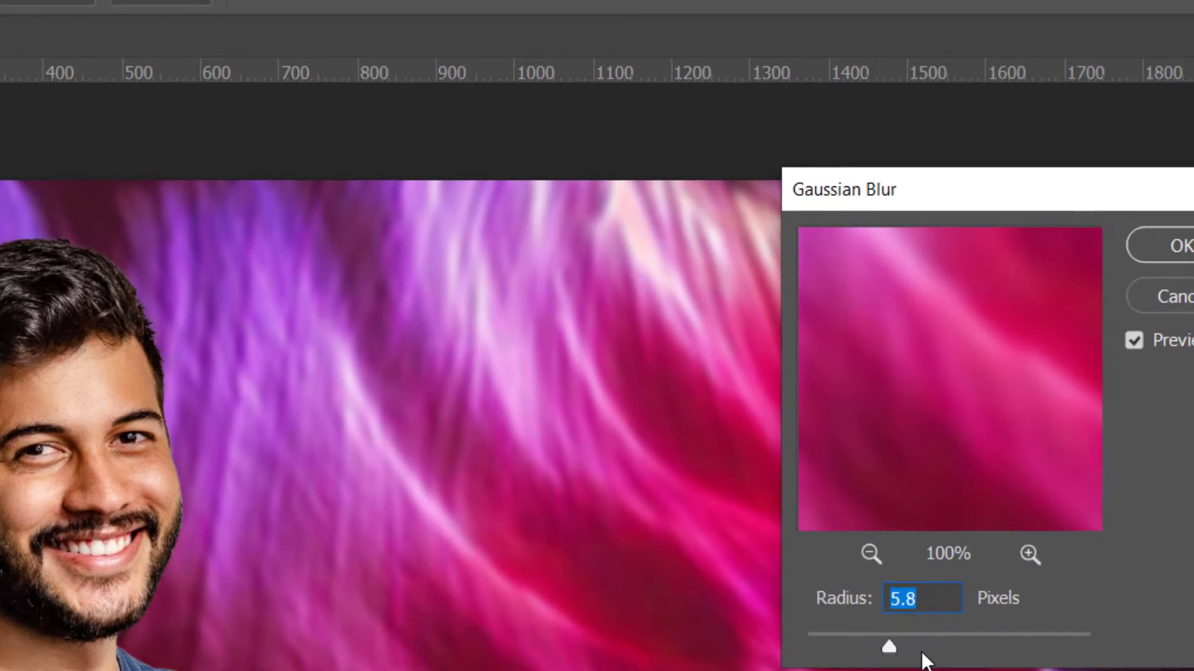
pyautogui.moveTo(1036, 670); pyautogui.dragTo(1032, 670)
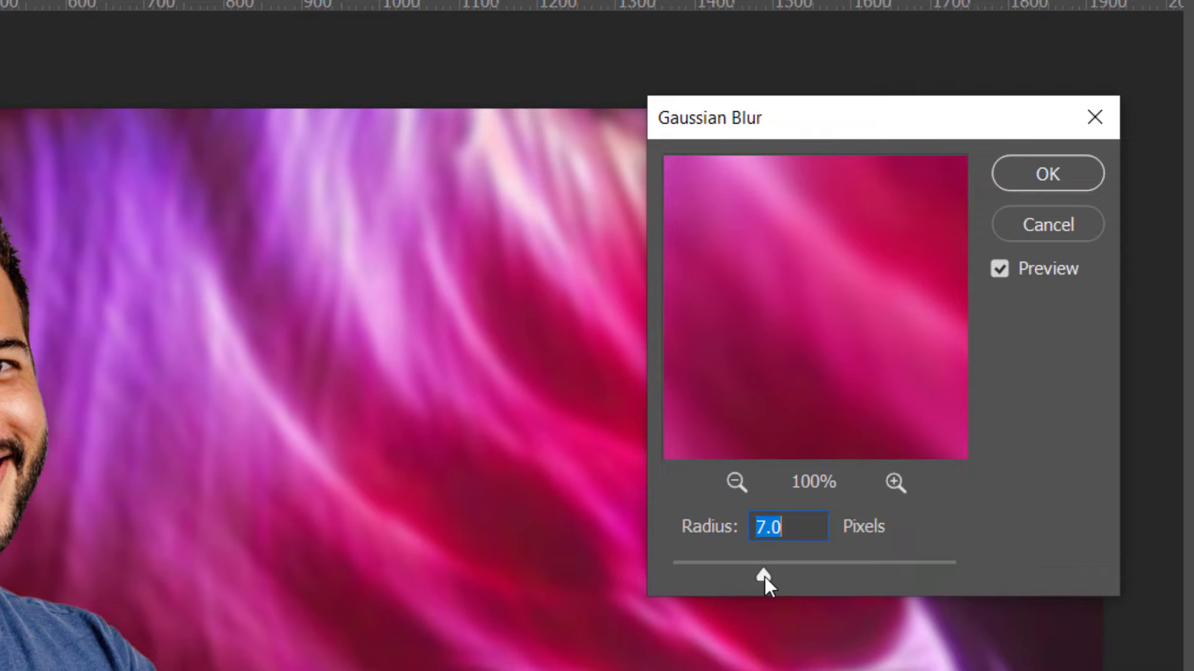
pyautogui.moveTo(764, 576); pyautogui.dragTo(775, 579)
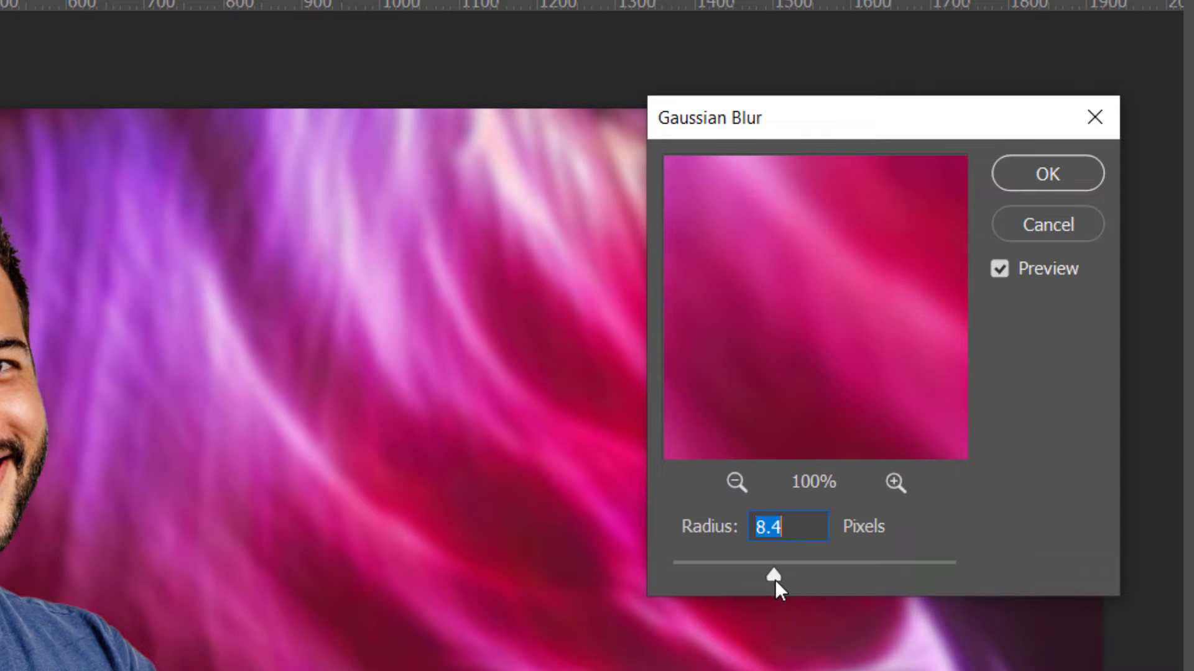
pyautogui.click(1061, 174)
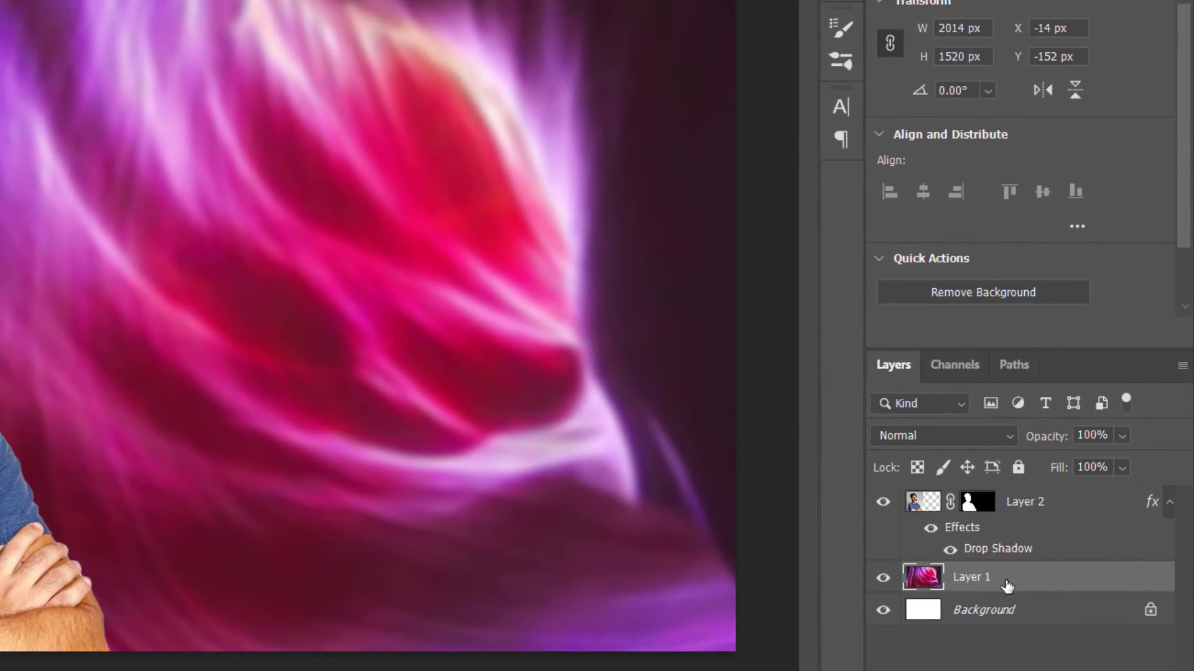
# Convert Layer 1, the blurred background, into a smart object.
pyautogui.rightClick(1007, 585)
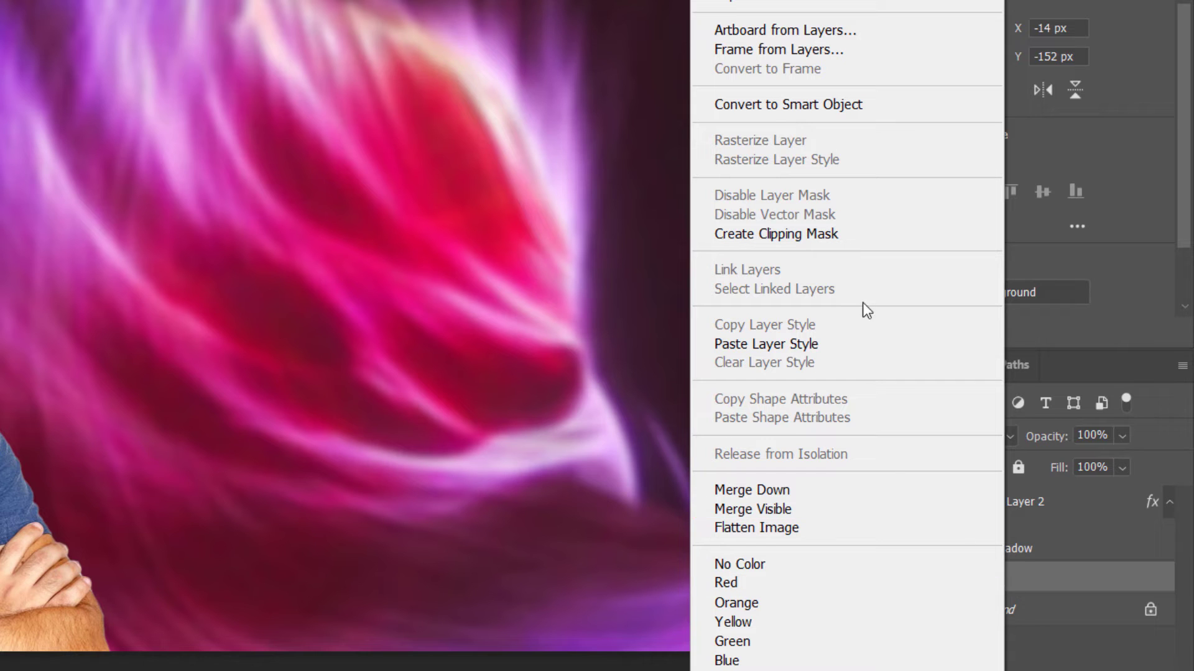
pyautogui.click(795, 103)
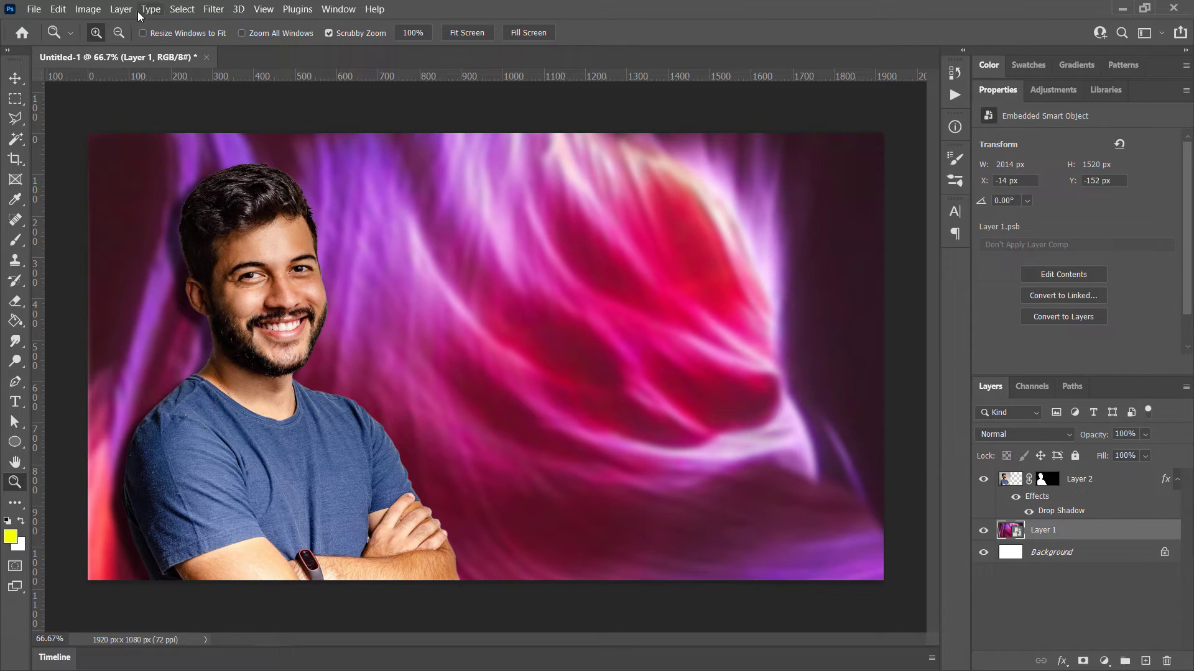
# Colorize Layer 1 green with Hue/Saturation at Hue +90, Saturation +33, Lightness +10.
pyautogui.click(89, 9)
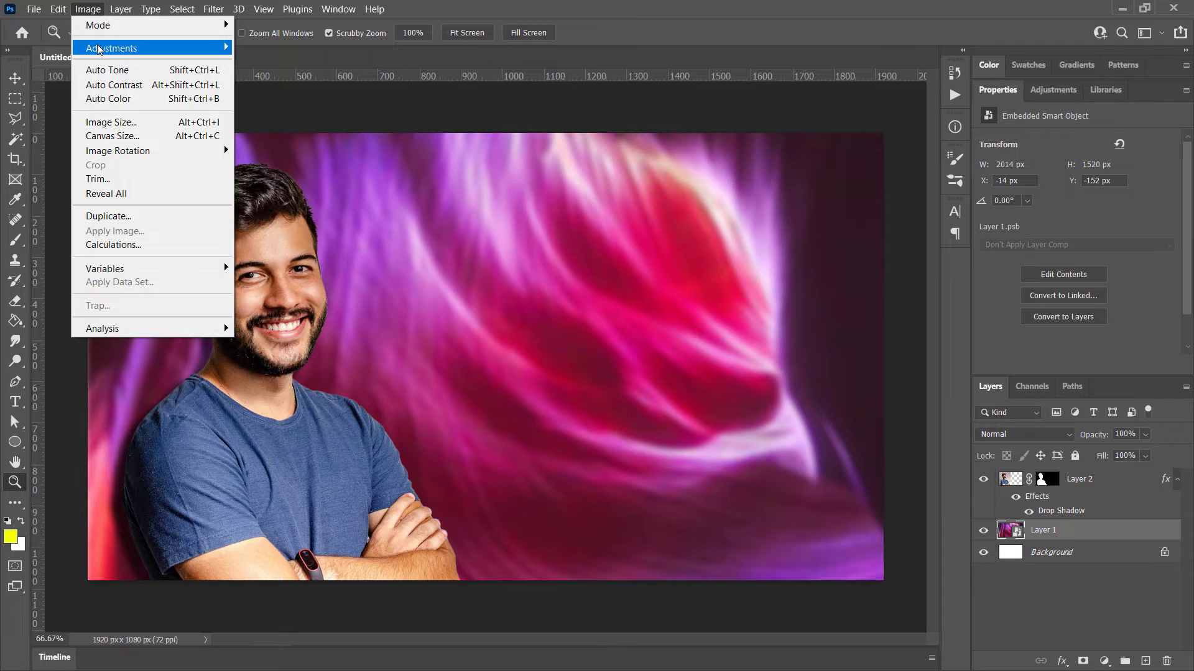
pyautogui.moveTo(100, 50)
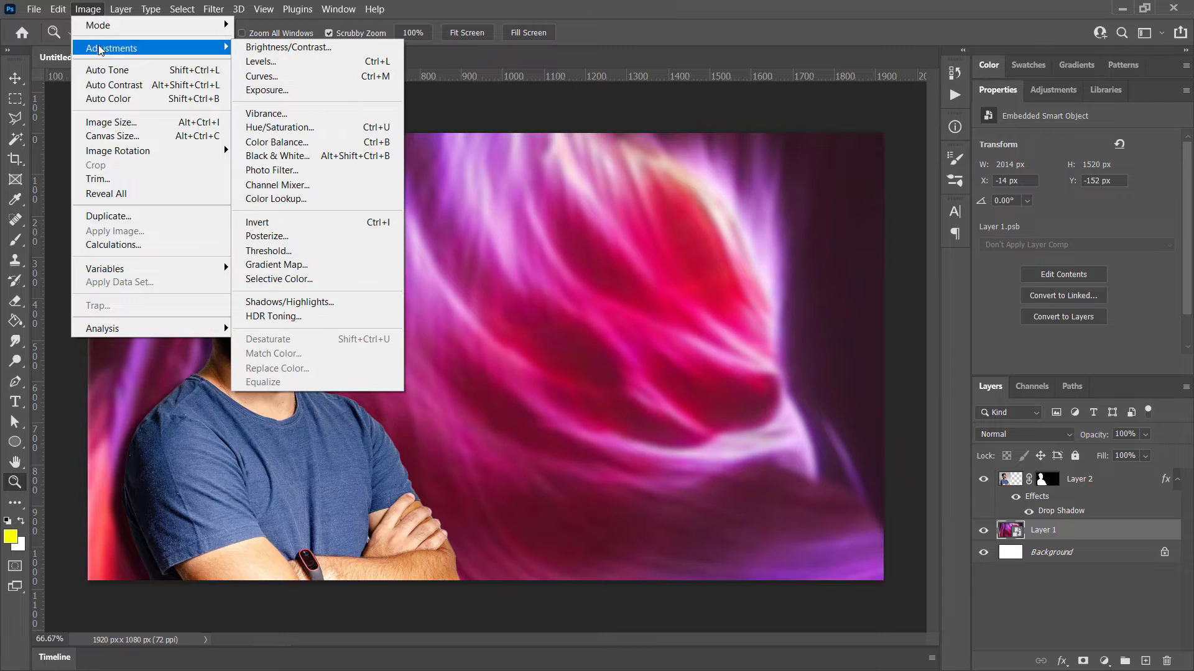
pyautogui.click(289, 128)
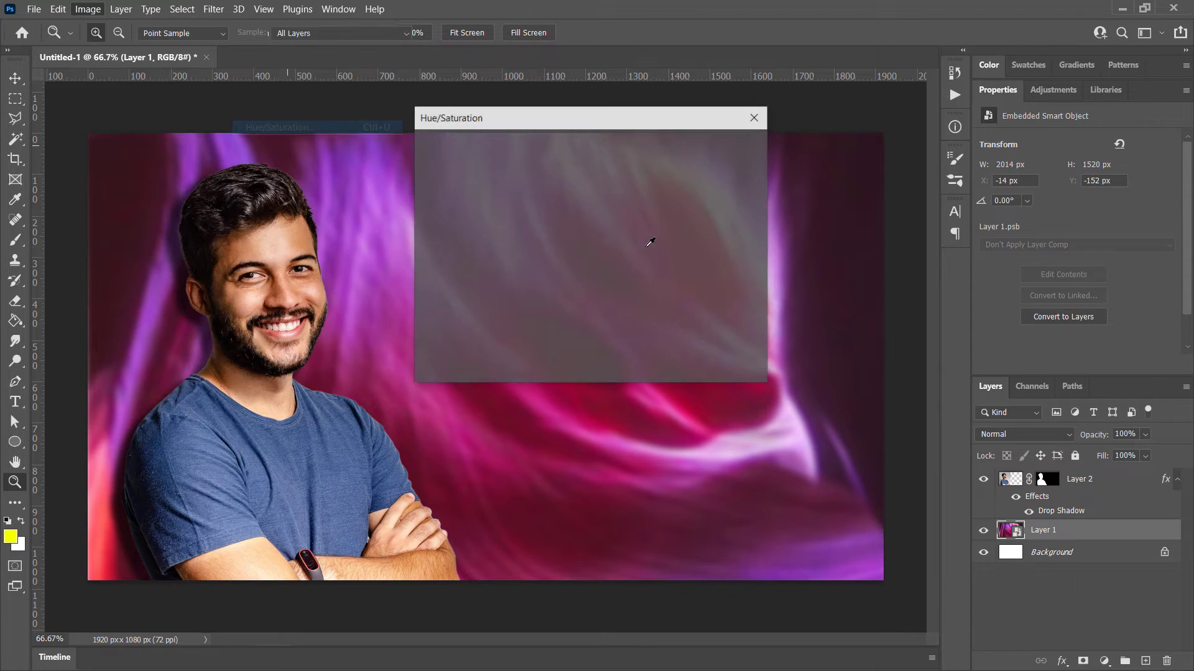
pyautogui.moveTo(553, 115); pyautogui.dragTo(213, 326)
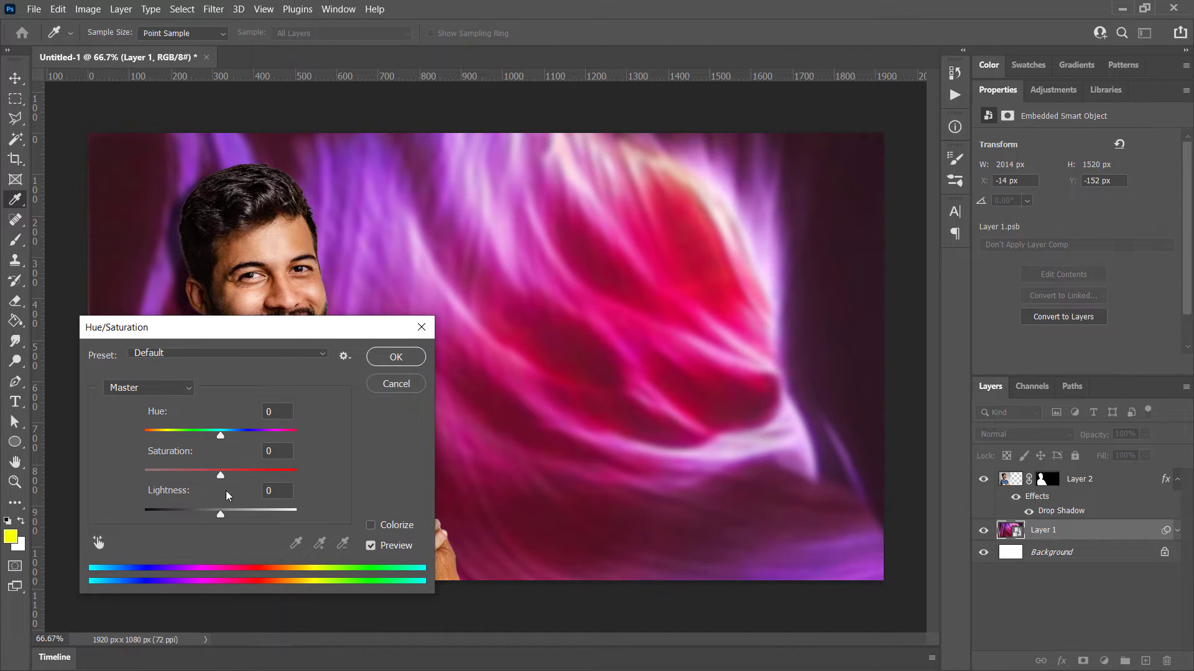
pyautogui.moveTo(221, 439); pyautogui.dragTo(166, 435)
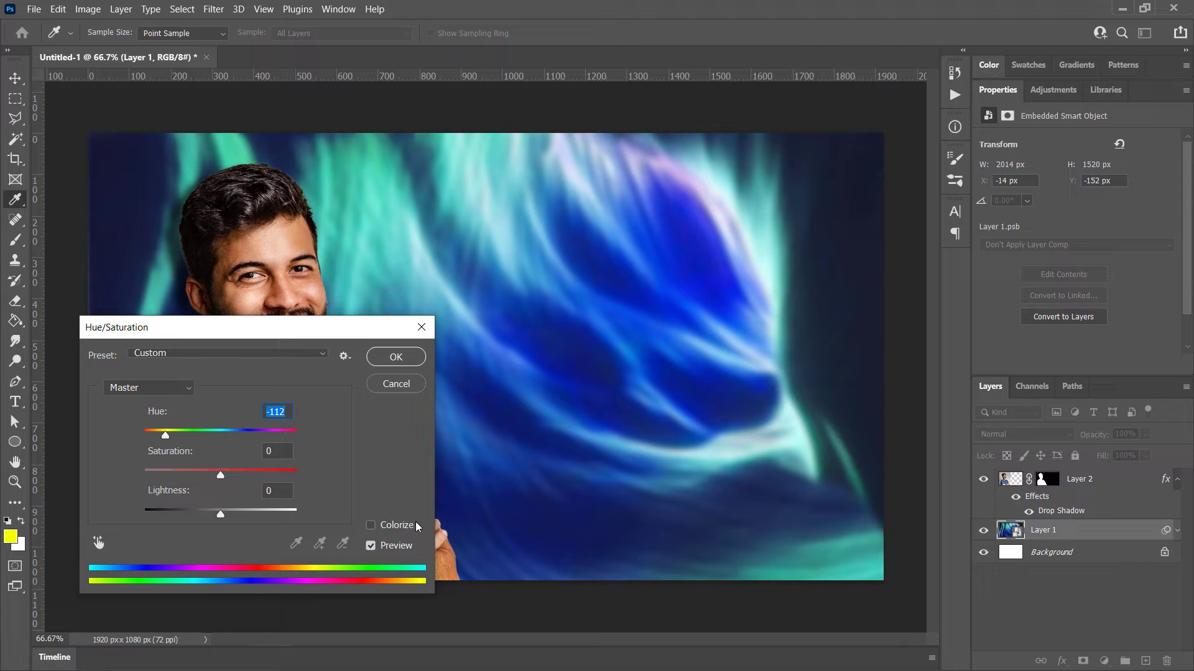
pyautogui.click(373, 525)
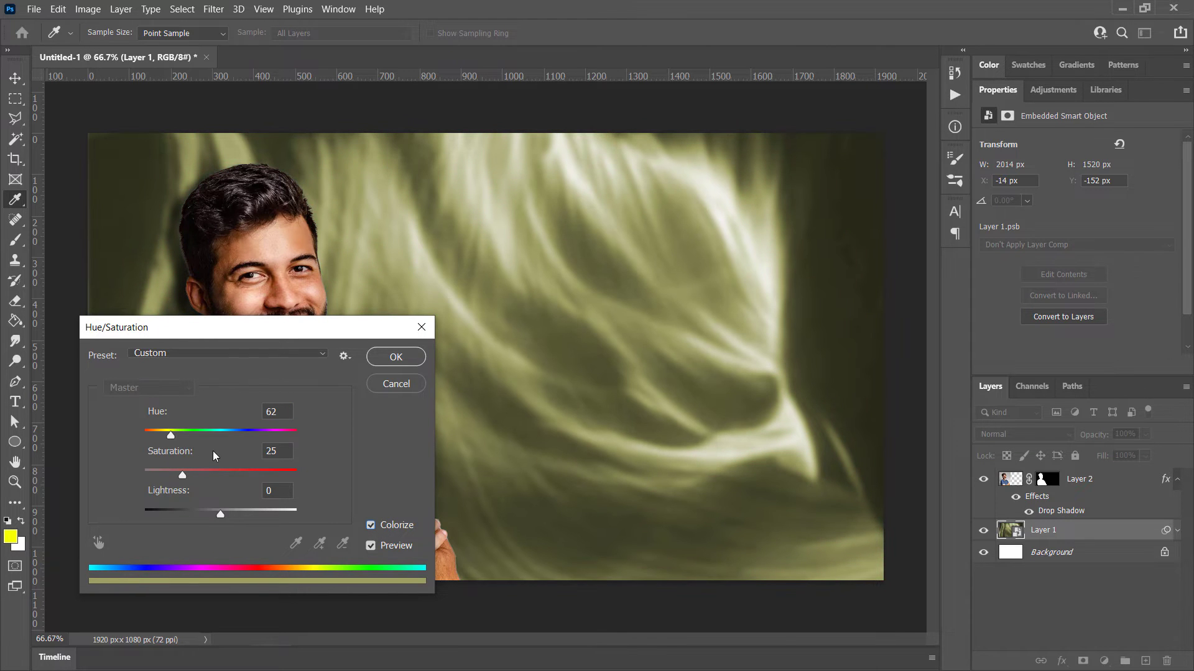
pyautogui.moveTo(214, 435); pyautogui.dragTo(182, 436)
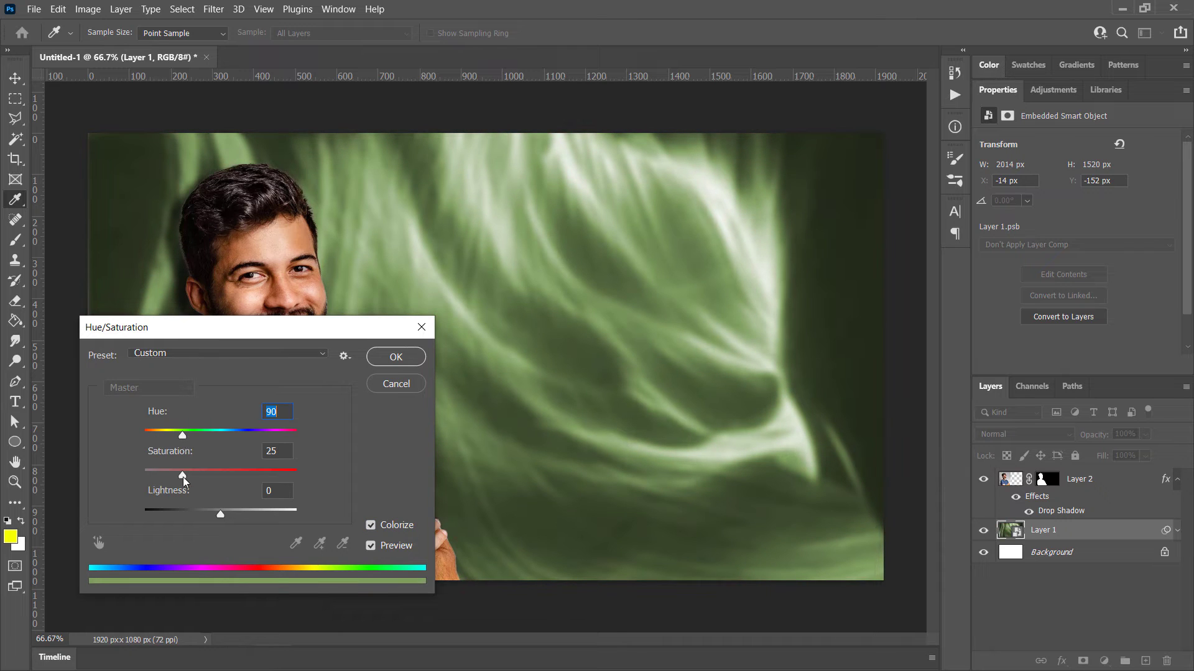
pyautogui.moveTo(183, 476); pyautogui.dragTo(228, 515)
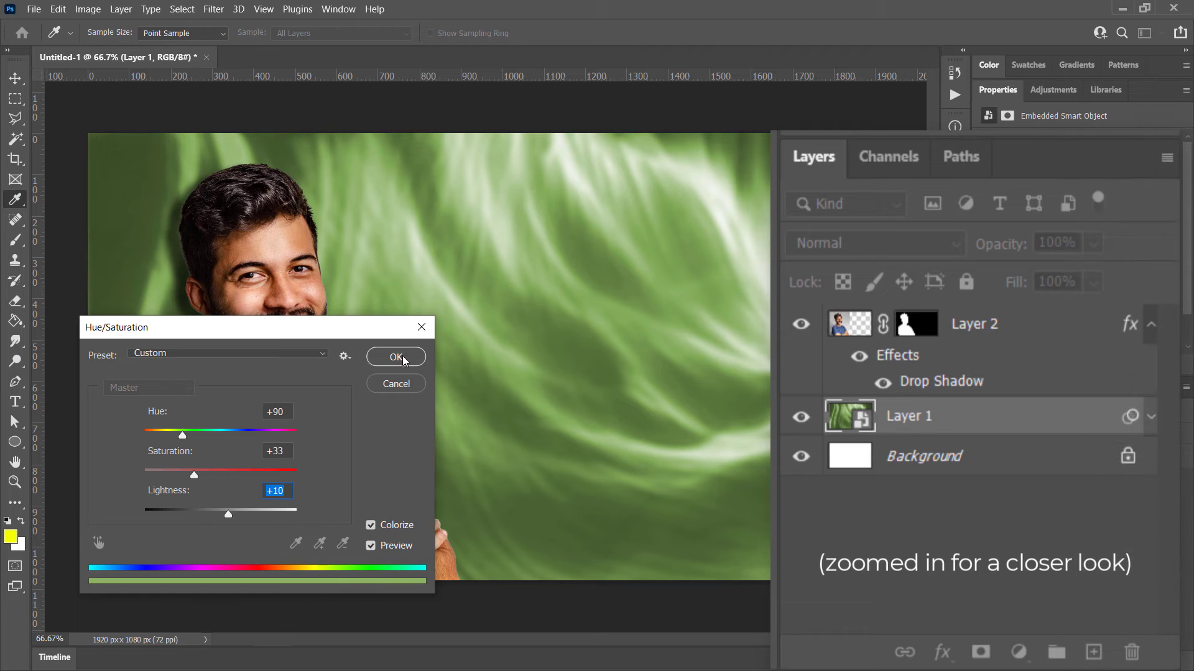
pyautogui.click(396, 357)
pyautogui.press('z')
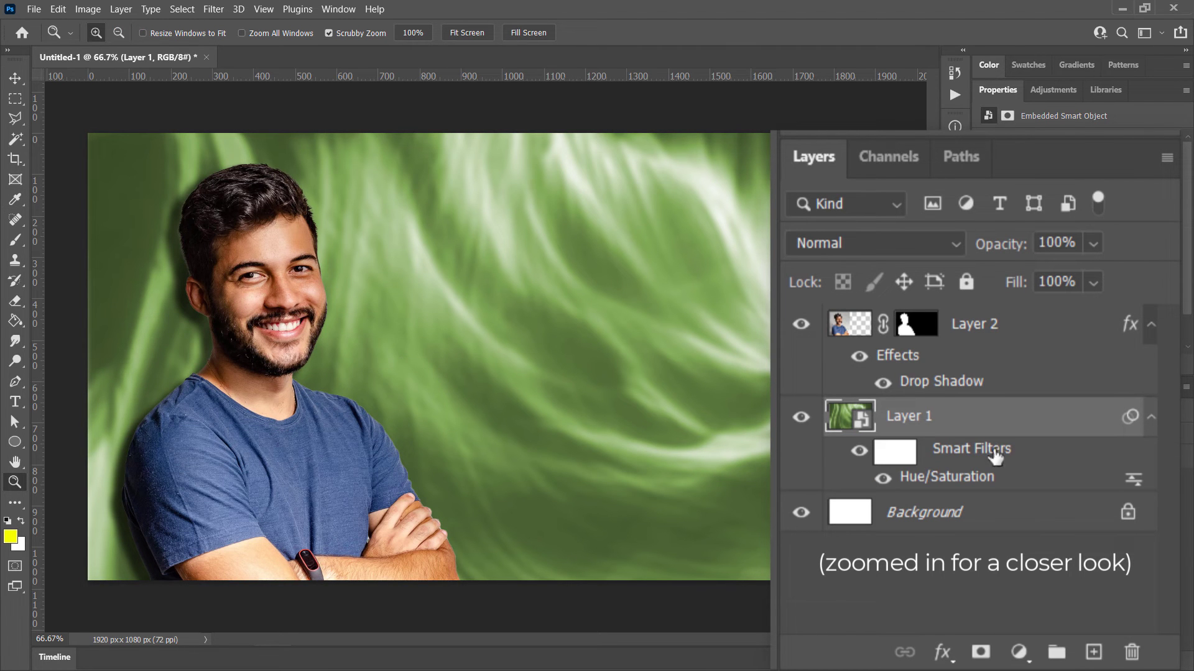
# Toggle the Hue/Saturation smart filter off and on to compare before and after.
pyautogui.click(883, 479)
pyautogui.click(886, 479)
pyautogui.click(885, 480)
pyautogui.click(886, 480)
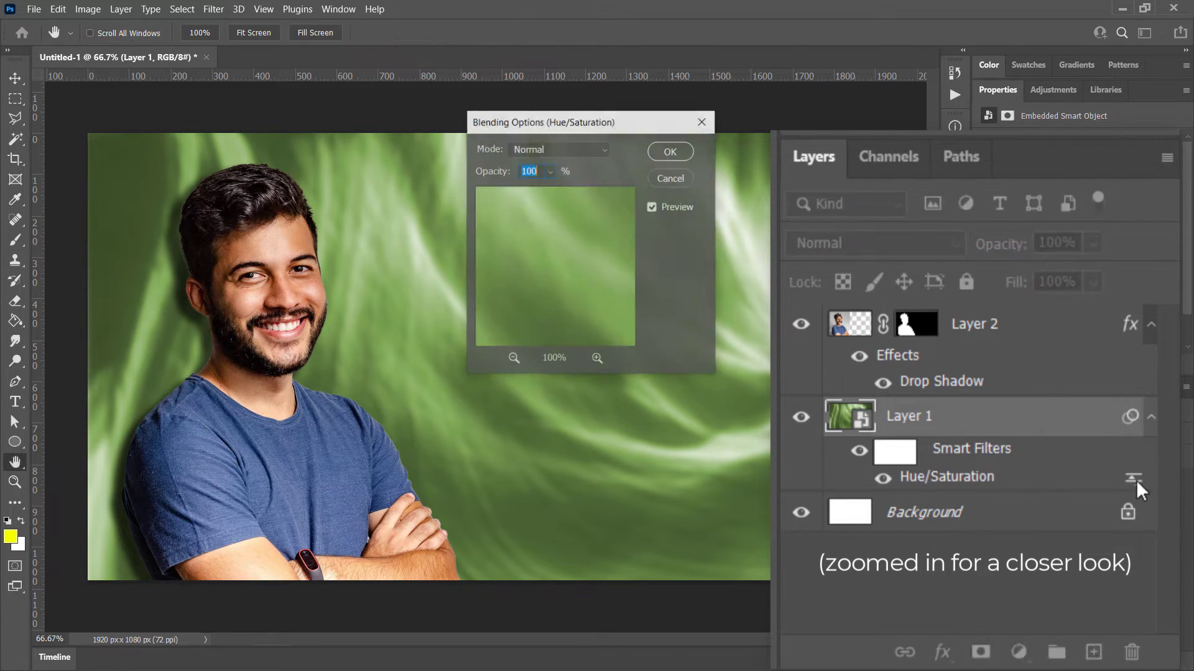
pyautogui.click(670, 178)
pyautogui.press('z')
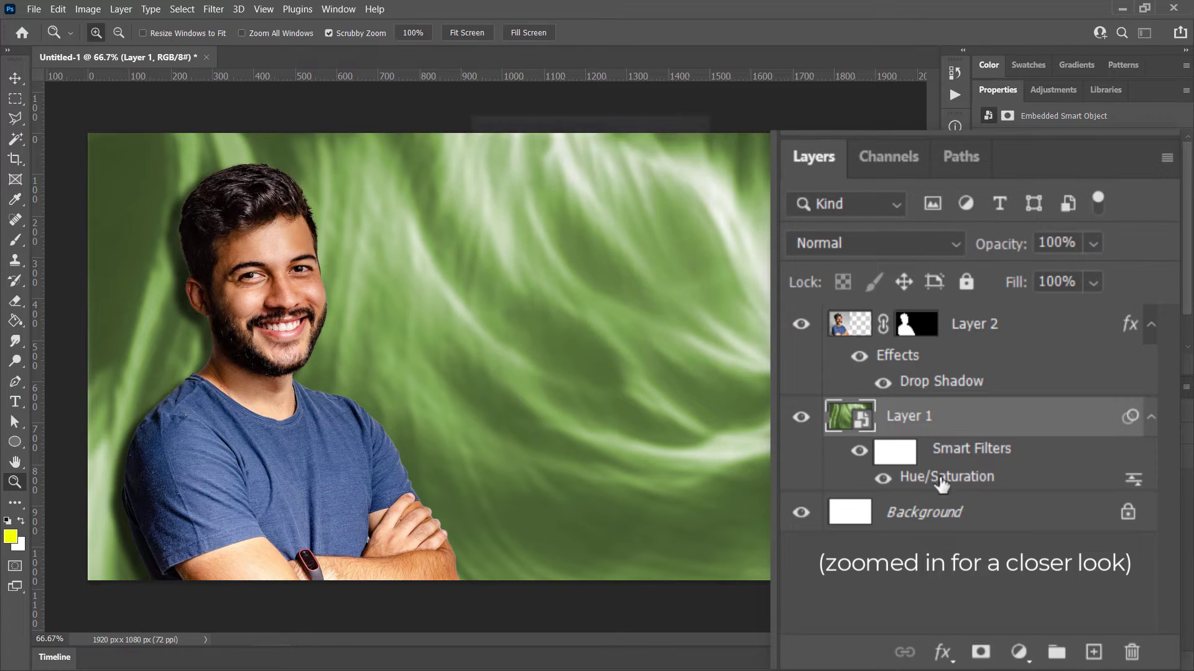
# Uncolorize the filter and set Hue -180, Saturation +17, Lightness -8 for green-teal tones.
pyautogui.doubleClick(964, 478)
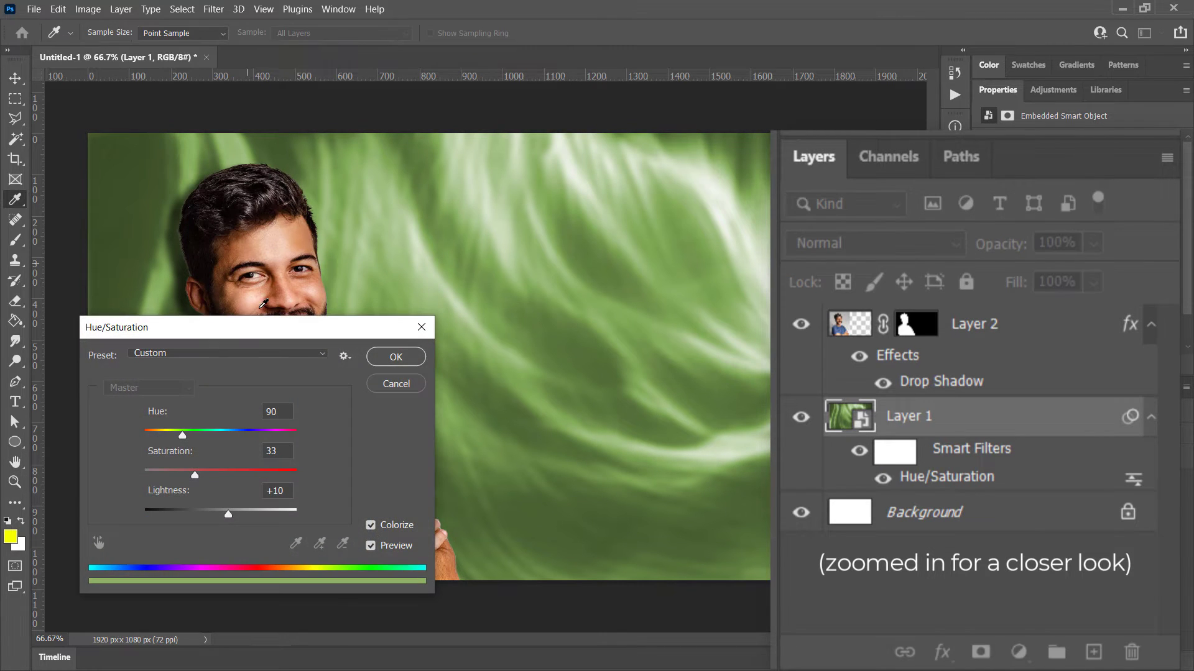
pyautogui.moveTo(268, 318); pyautogui.dragTo(779, 194)
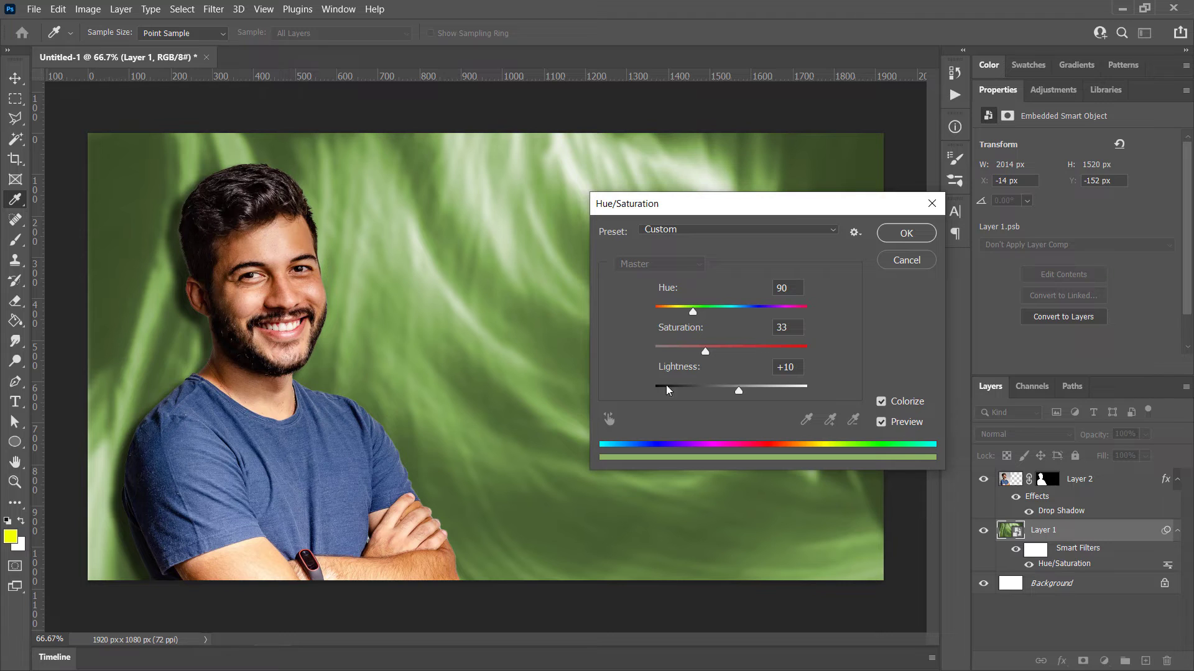
pyautogui.click(882, 402)
pyautogui.moveTo(730, 314); pyautogui.dragTo(653, 321)
pyautogui.moveTo(733, 352); pyautogui.dragTo(724, 390)
pyautogui.click(906, 233)
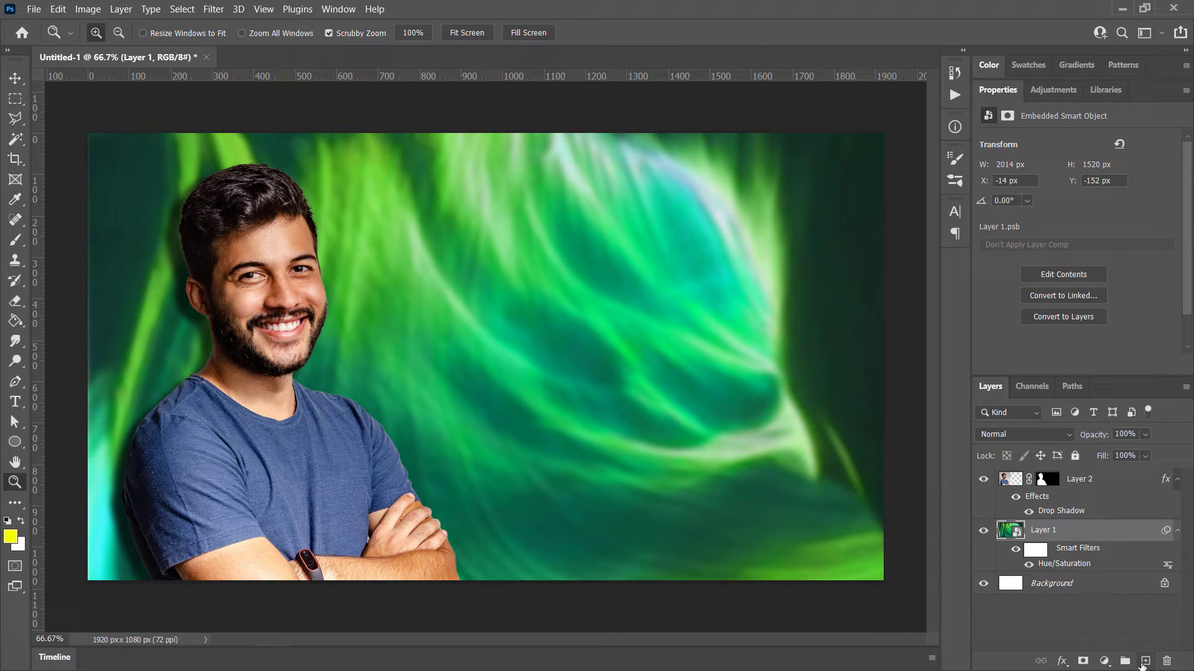
# Give Layer 1 a #0cff00 Color Overlay in Normal mode at 26% opacity.
pyautogui.doubleClick(1134, 537)
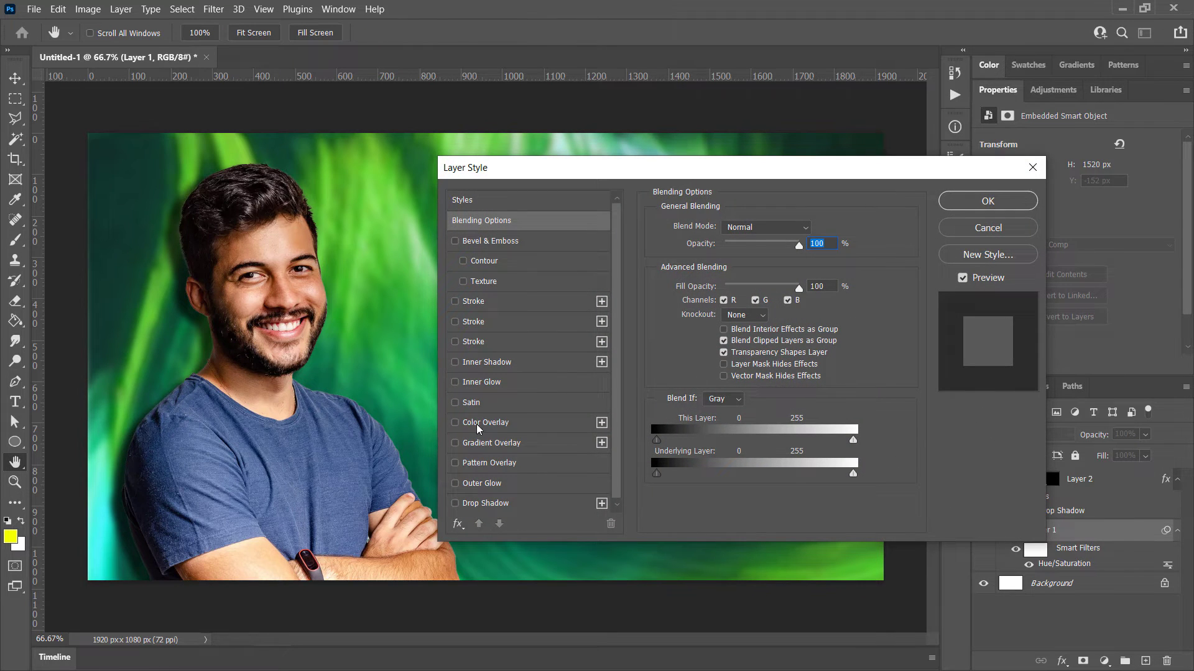
pyautogui.click(485, 423)
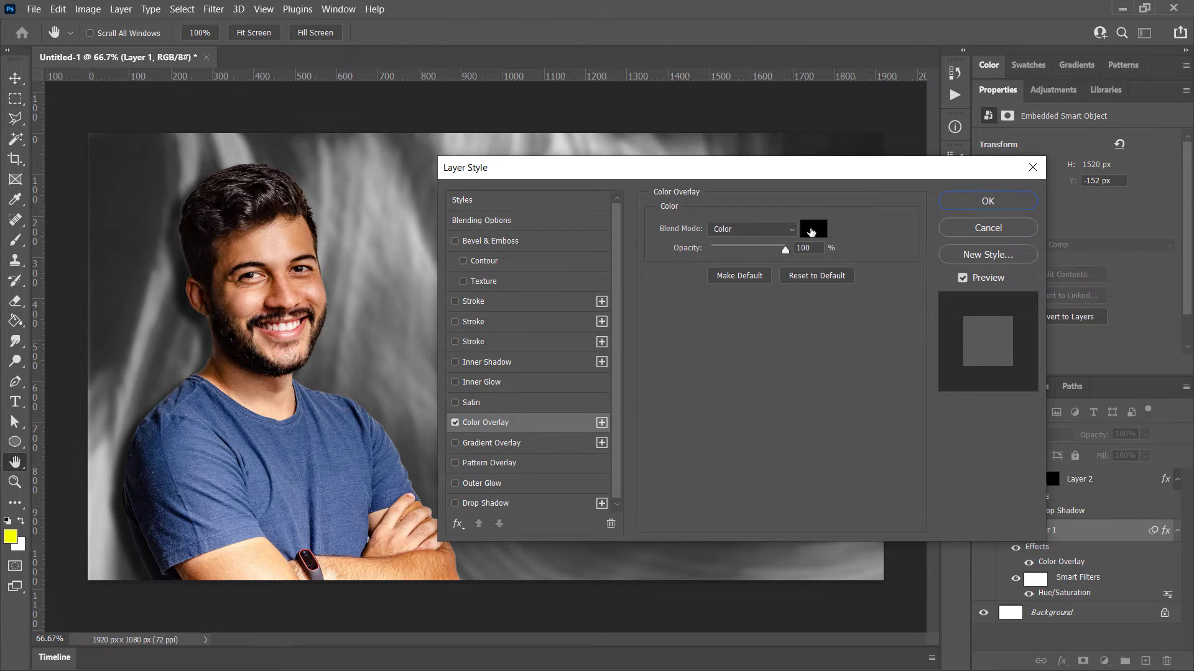
pyautogui.click(811, 232)
pyautogui.write('0beb00')
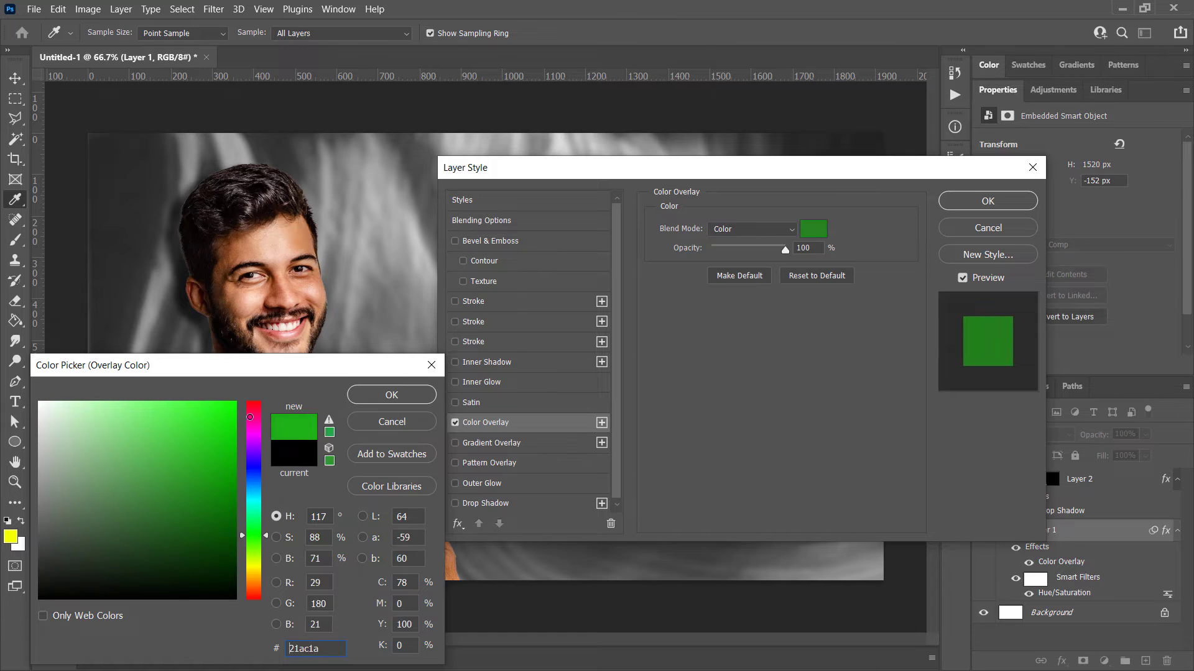
pyautogui.moveTo(270, 381); pyautogui.dragTo(299, 373)
pyautogui.click(413, 401)
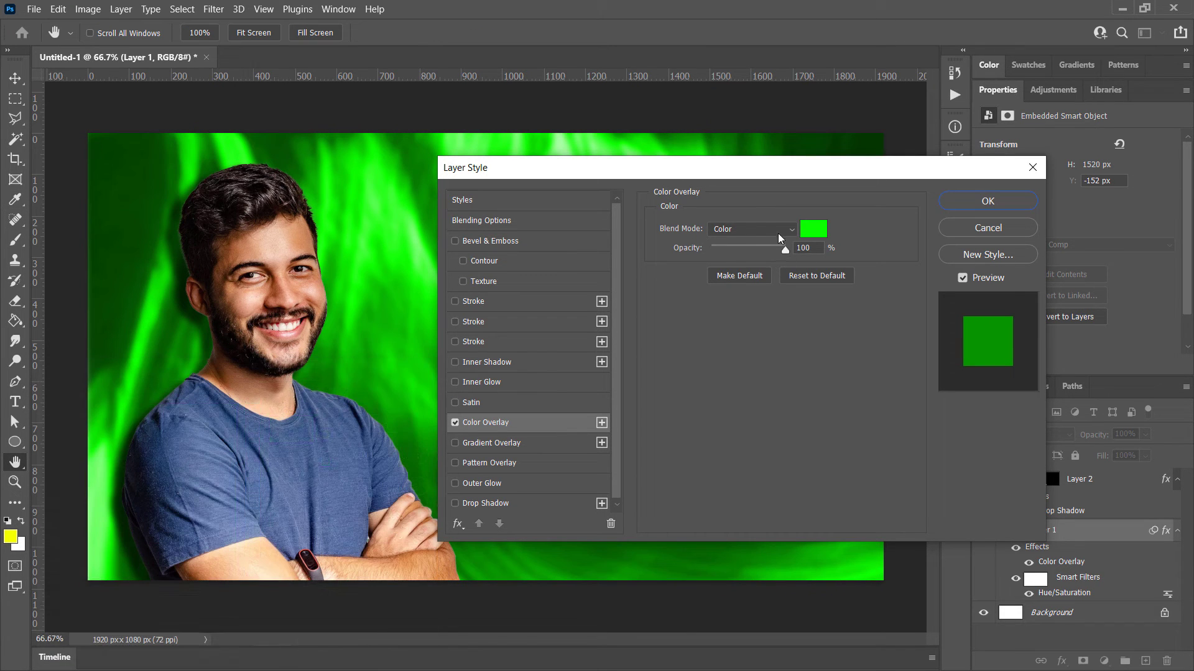
pyautogui.click(742, 230)
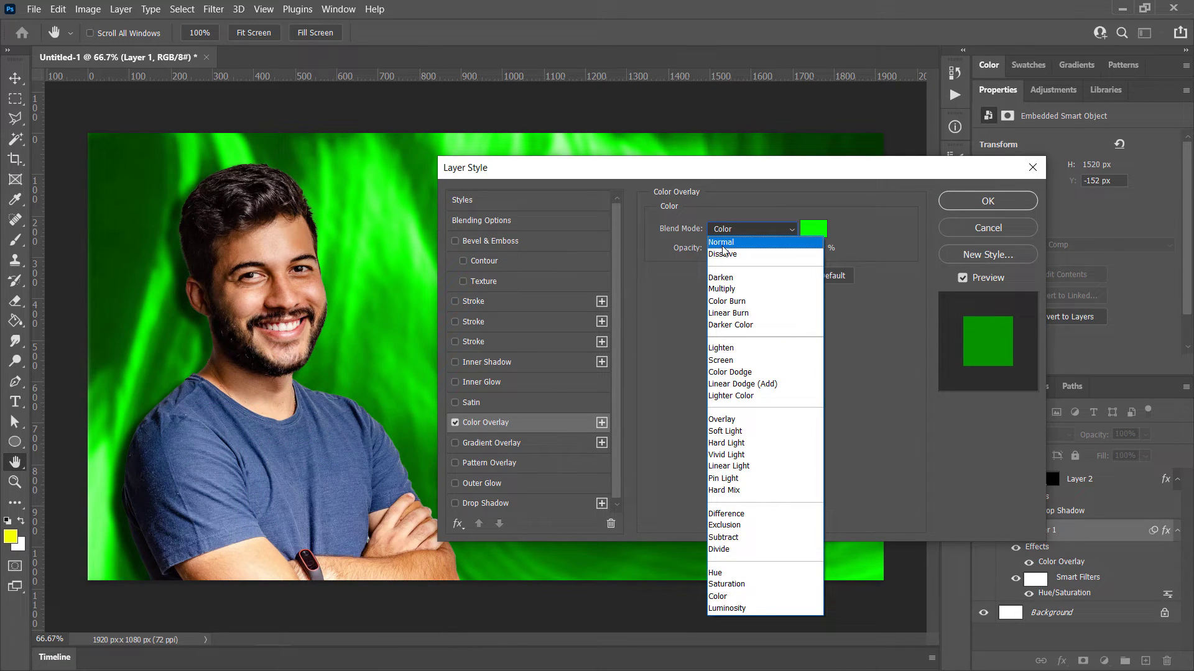
pyautogui.click(722, 247)
pyautogui.moveTo(703, 175); pyautogui.dragTo(950, 155)
pyautogui.moveTo(1030, 231); pyautogui.dragTo(978, 229)
pyautogui.moveTo(1091, 155); pyautogui.dragTo(938, 156)
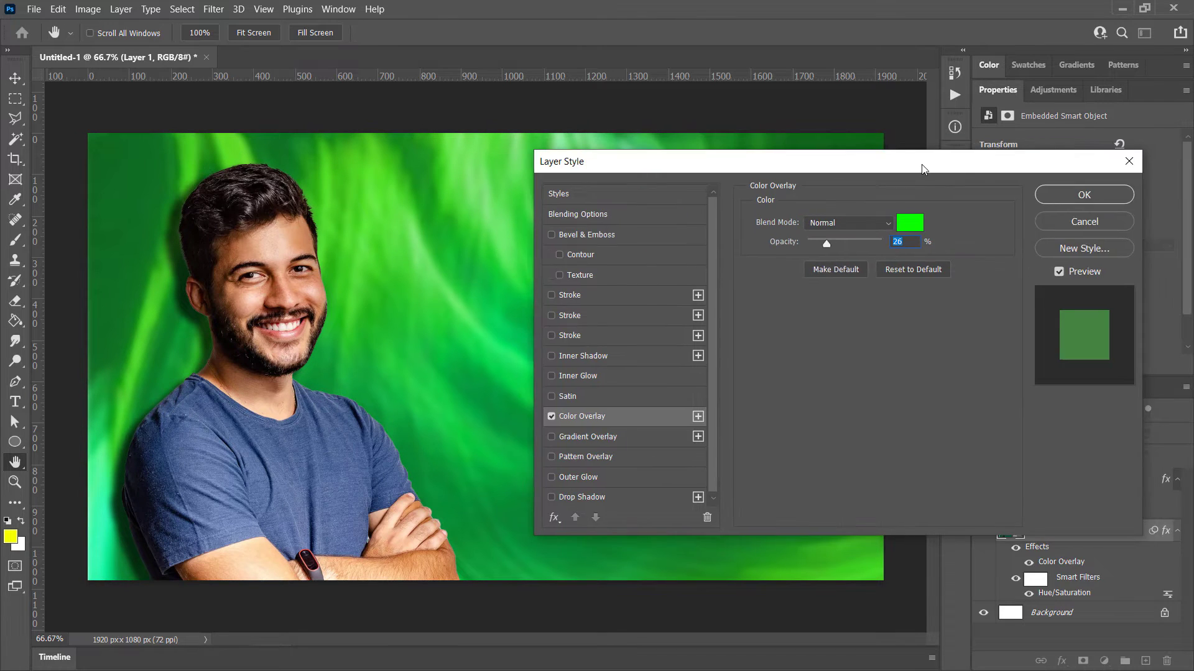
pyautogui.click(1079, 192)
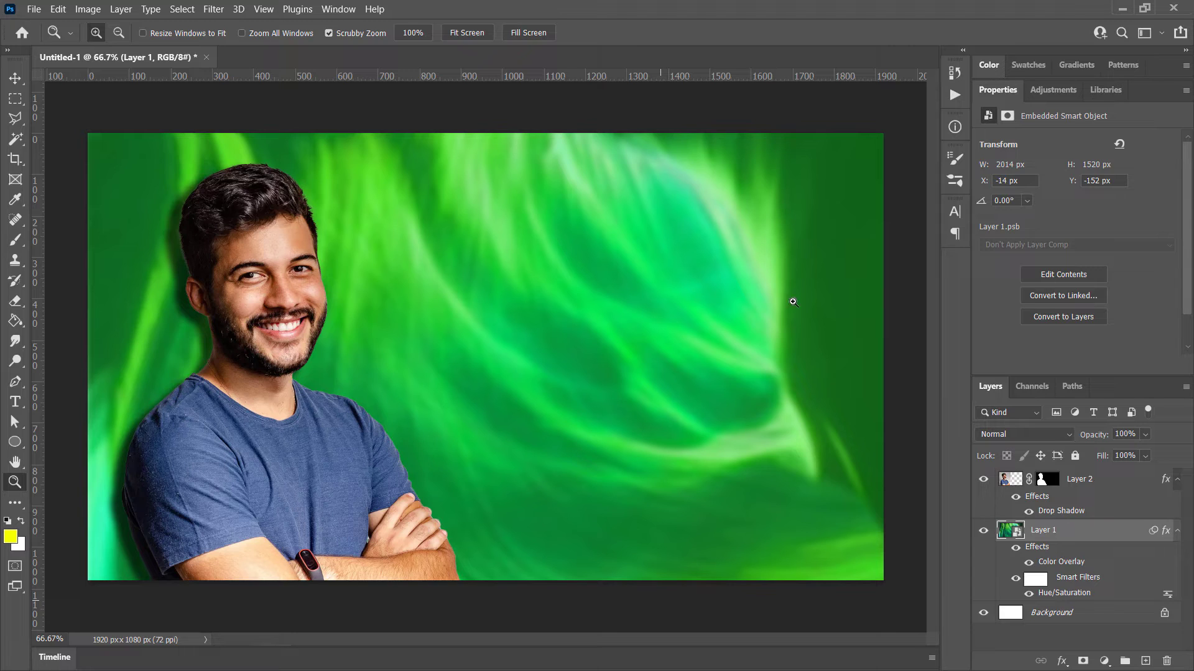
# Add a 'HOW I' text layer above the man's layer near the top centre.
pyautogui.click(1088, 485)
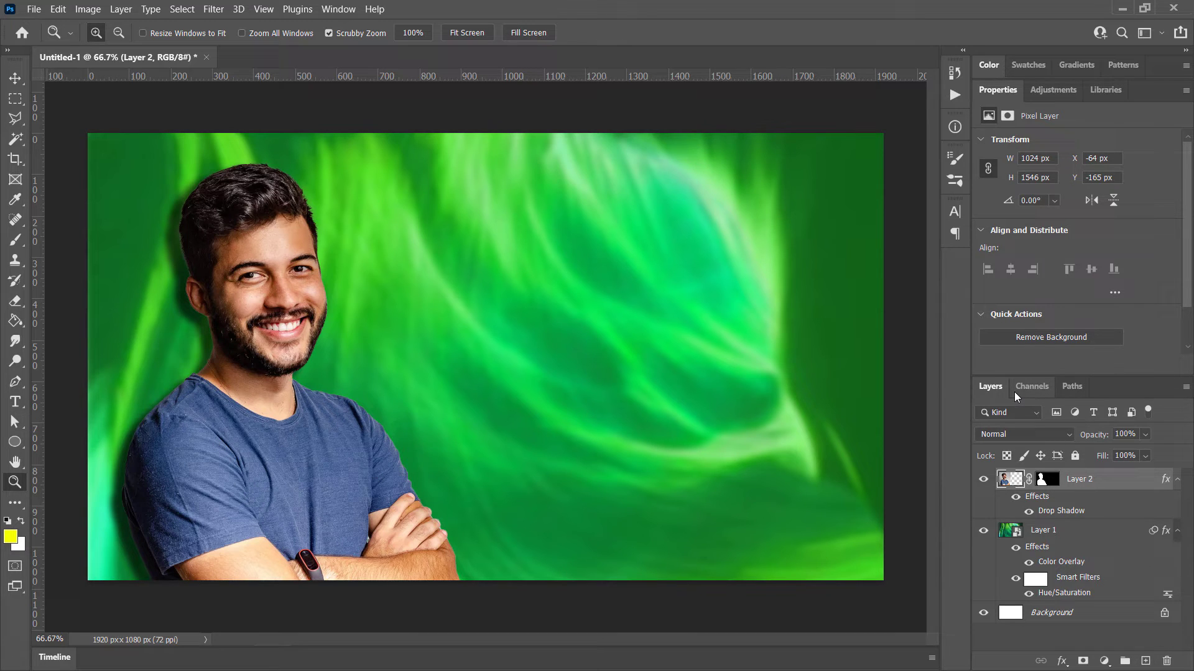
pyautogui.click(17, 403)
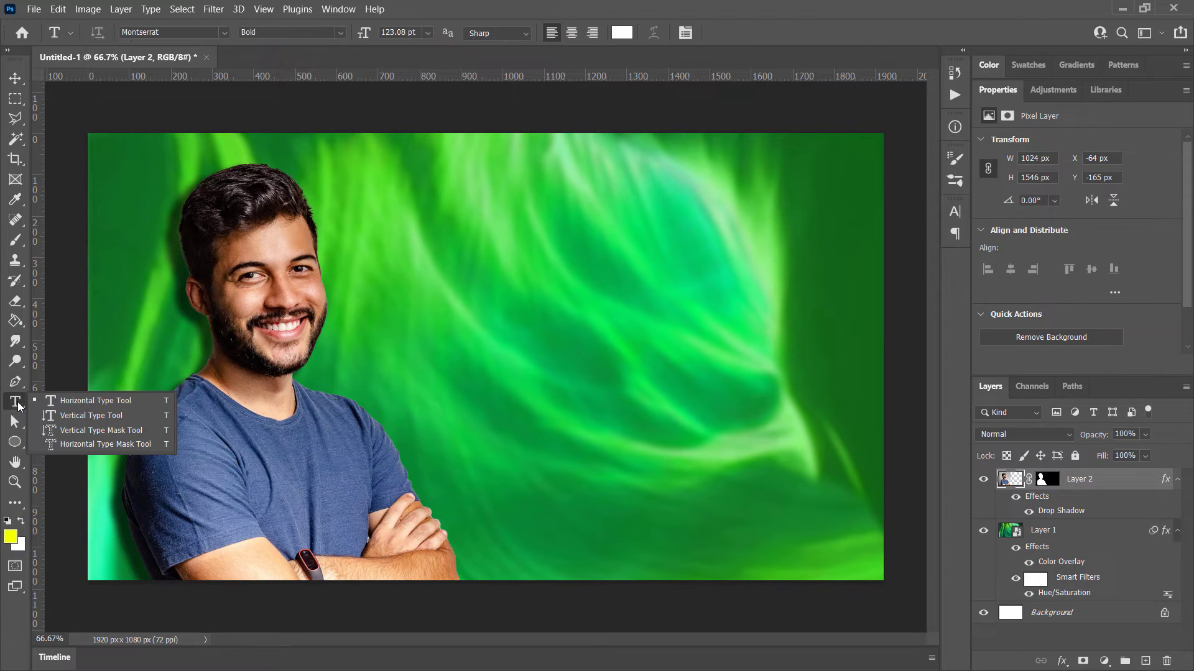
pyautogui.click(487, 240)
pyautogui.write('HOW')
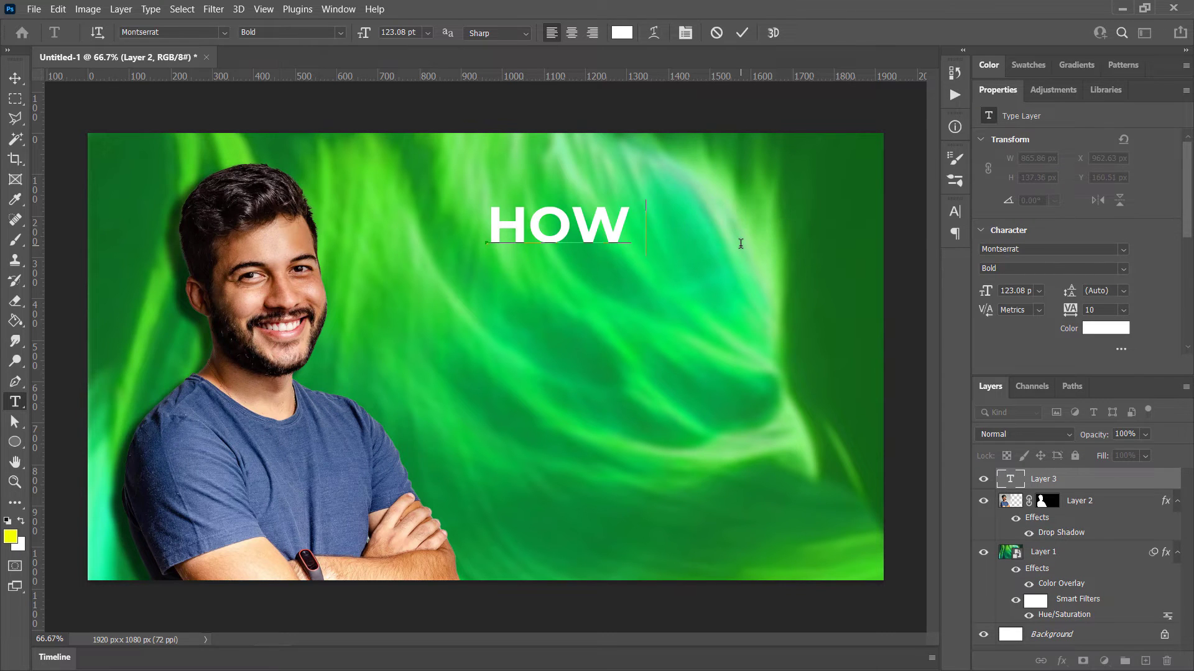
pyautogui.write(' I')
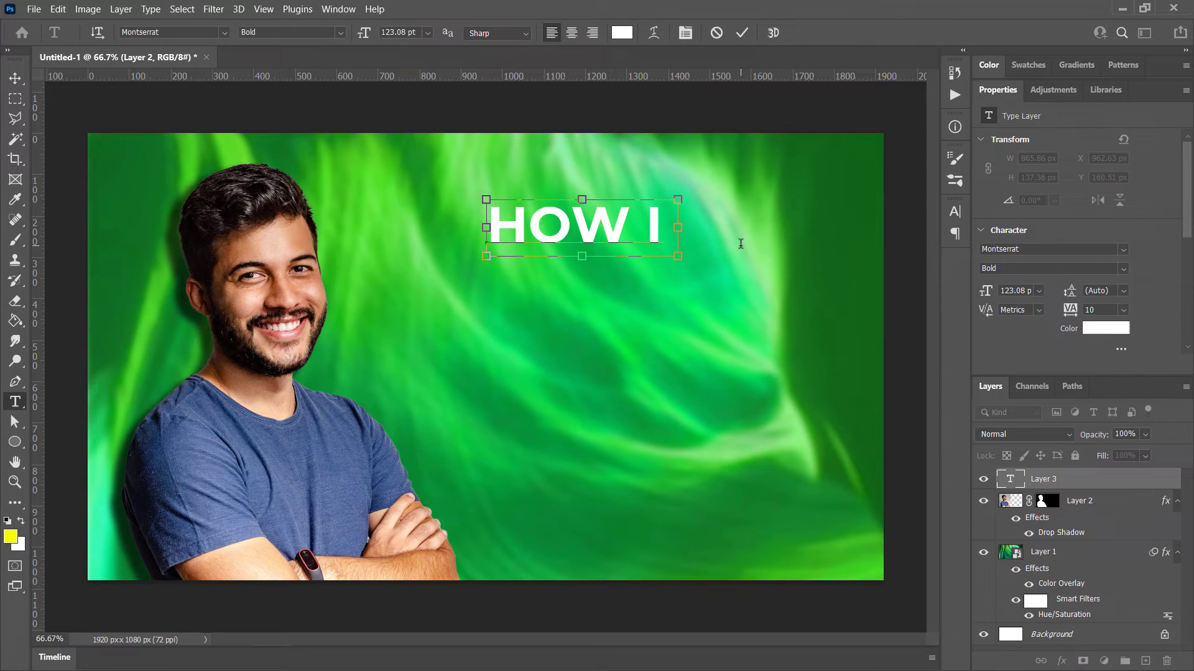
pyautogui.hotkey('ctrl', 'Return')
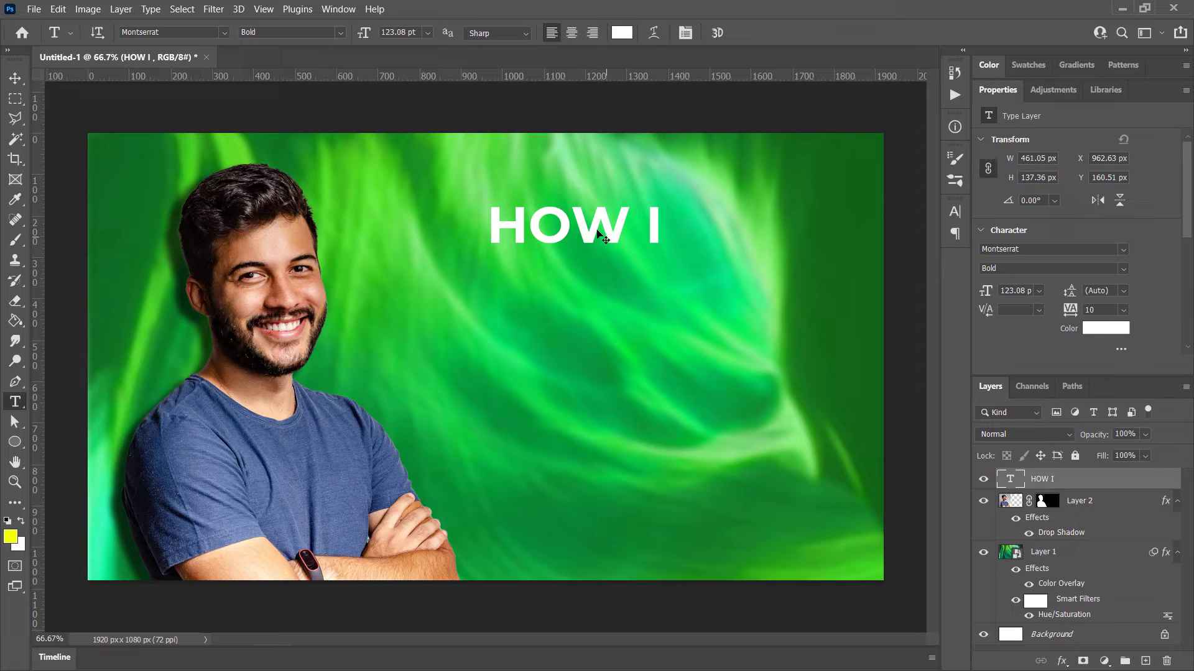
pyautogui.moveTo(597, 233); pyautogui.dragTo(536, 261)
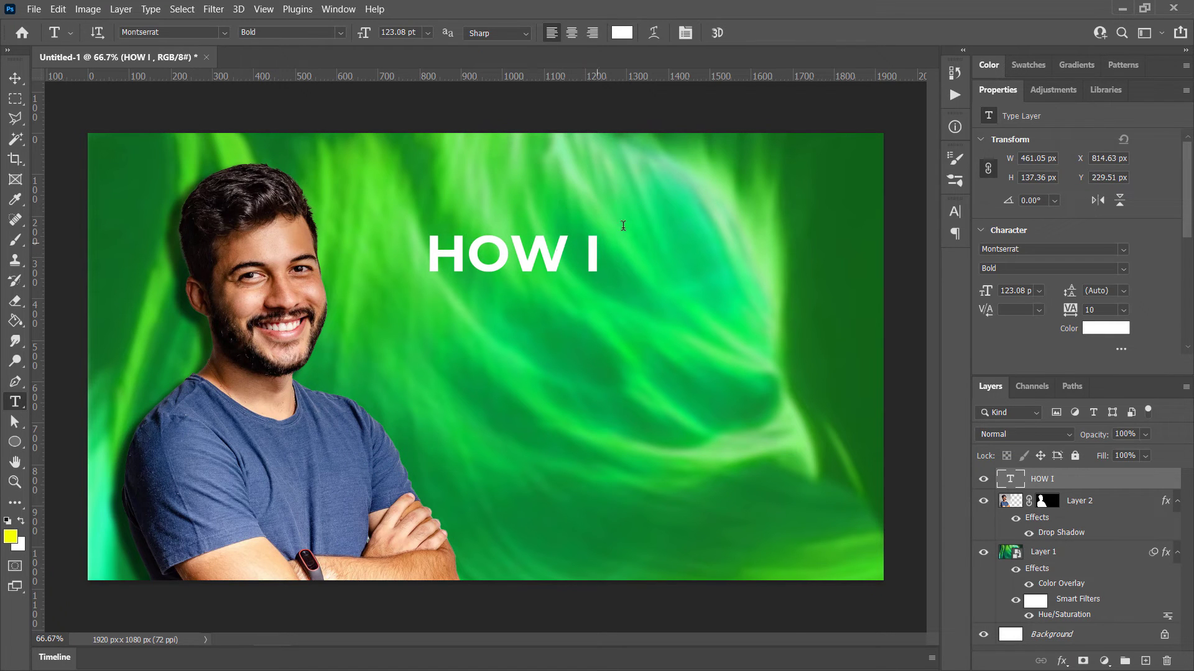
# Set HOW I in Oswald Bold and nudge it slightly up and left.
pyautogui.click(225, 31)
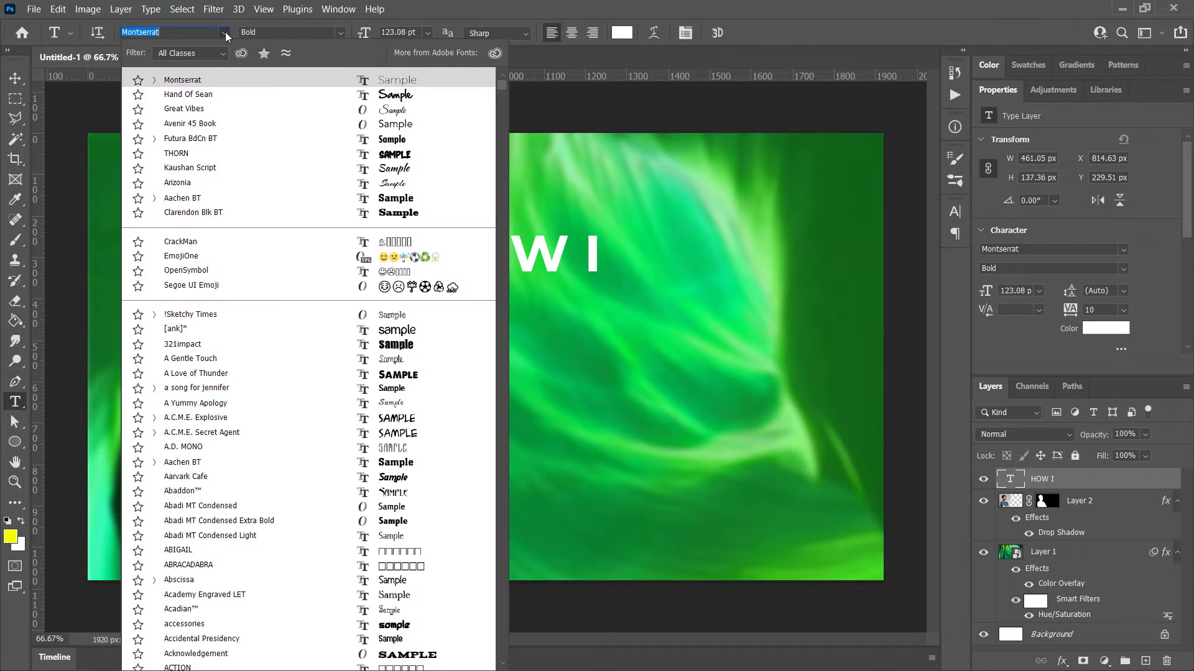
pyautogui.scroll(-1, 260, 317)
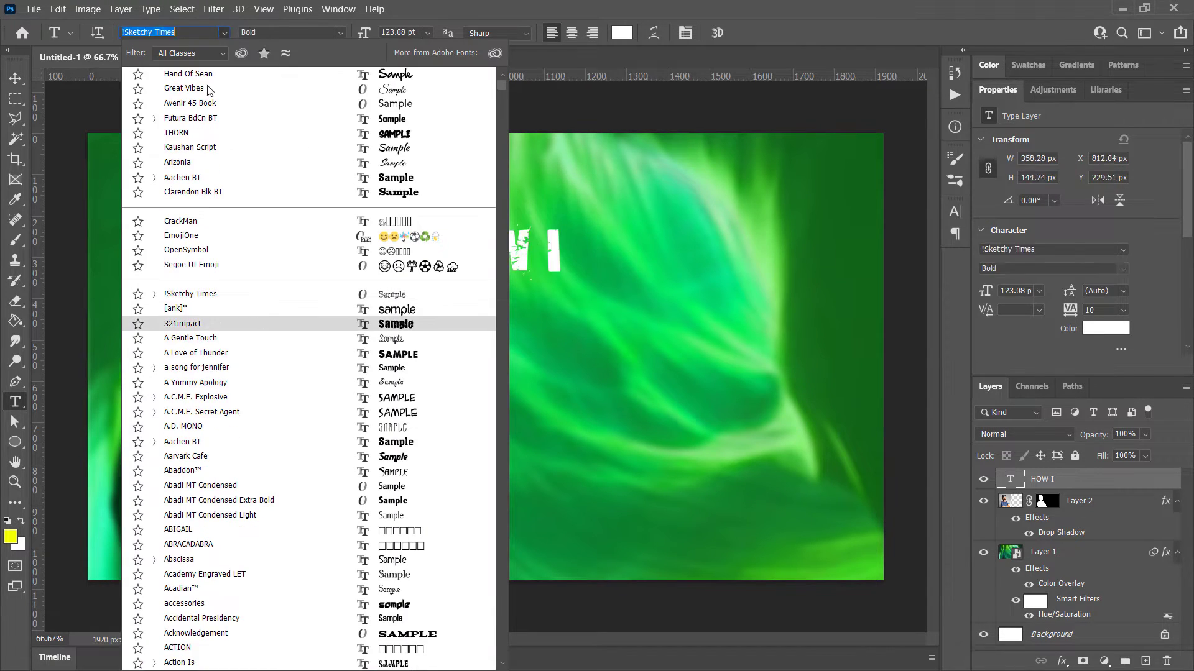
pyautogui.write('OSWALD')
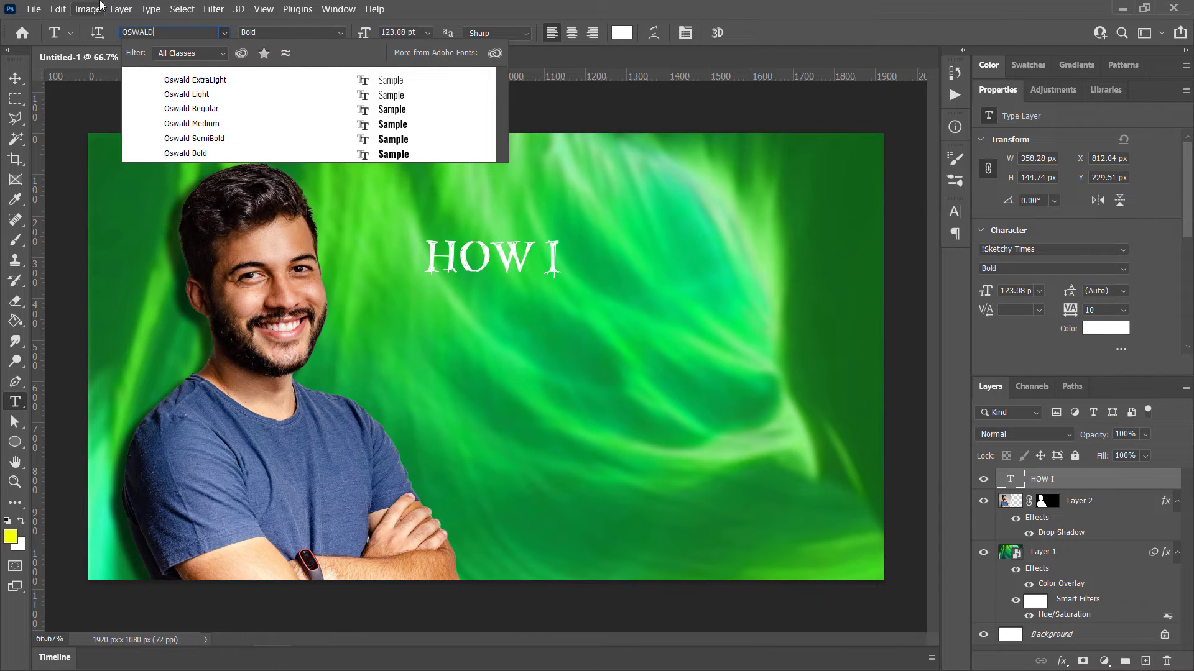
pyautogui.click(384, 157)
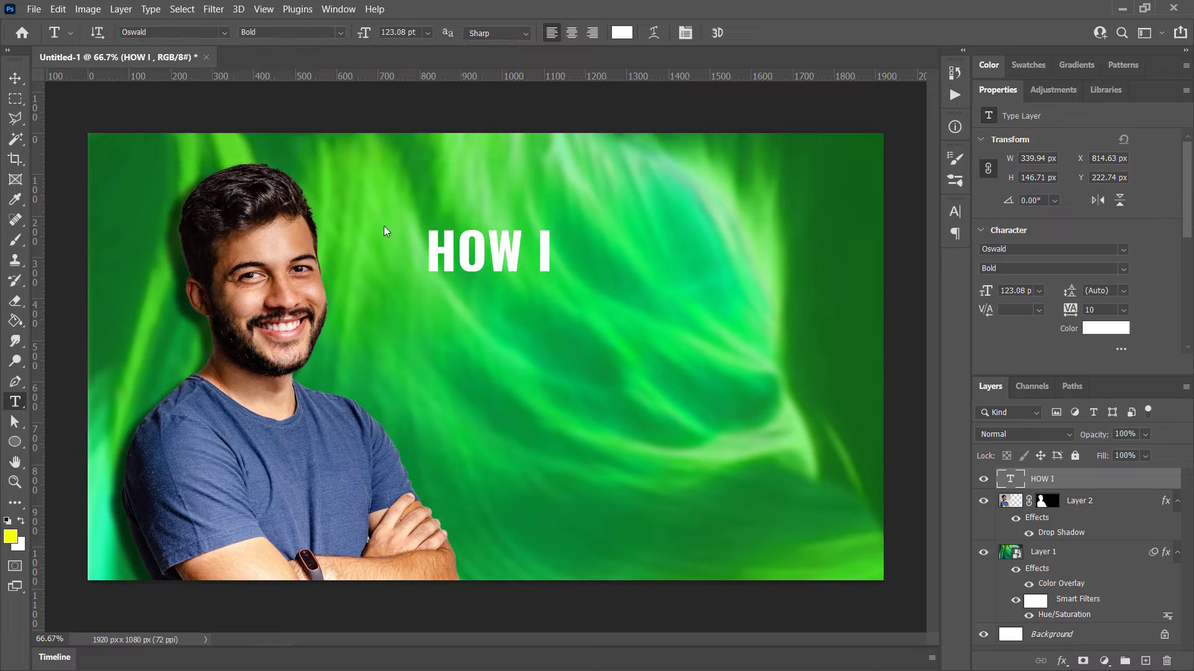
pyautogui.moveTo(517, 252); pyautogui.dragTo(511, 243)
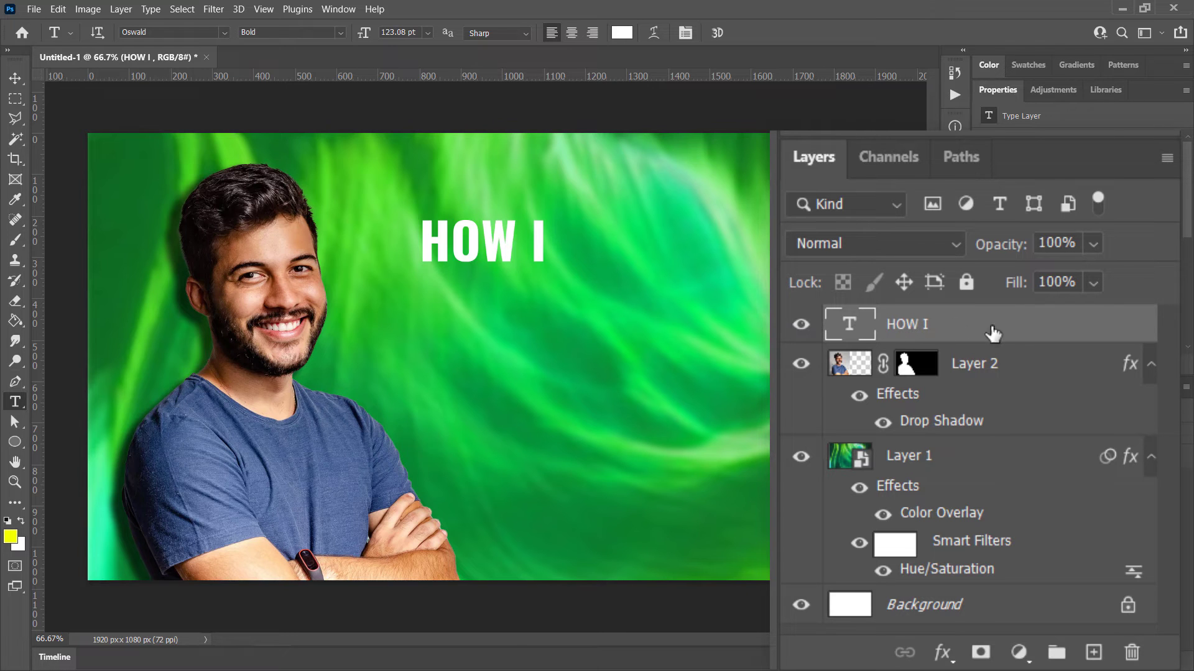
# Duplicate the HOW I layer and enlarge the copy to about 175%.
pyautogui.moveTo(1024, 324); pyautogui.dragTo(1095, 652)
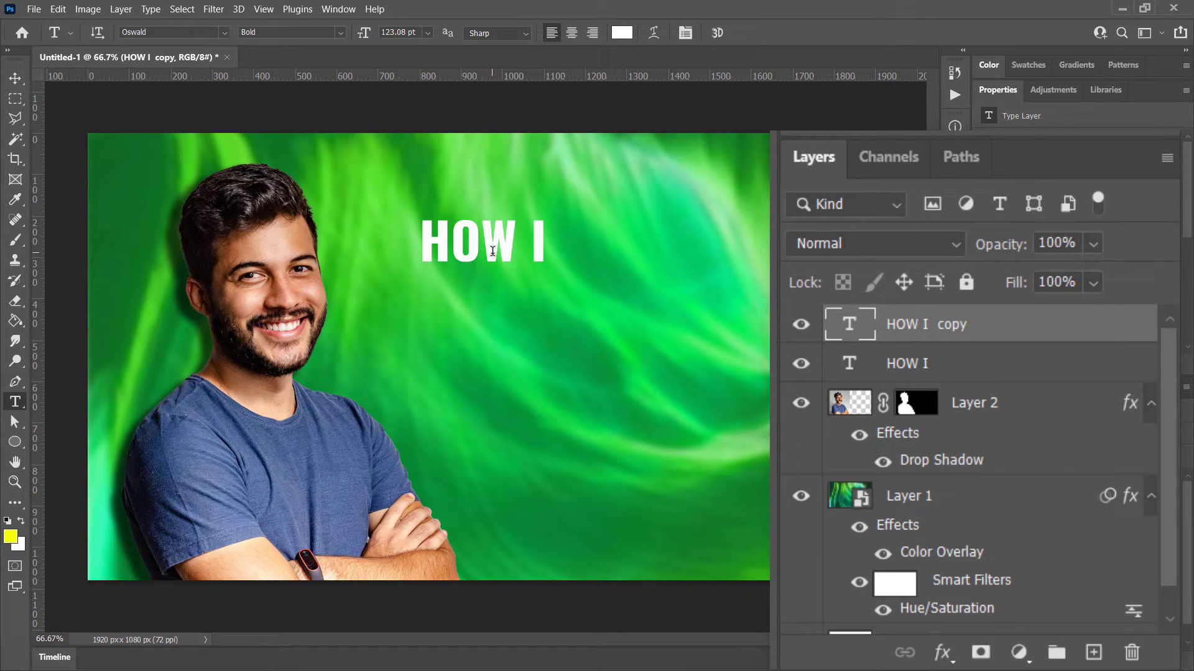
pyautogui.moveTo(493, 251); pyautogui.dragTo(511, 308)
pyautogui.hotkey('ctrl', 'z')
pyautogui.click(58, 9)
pyautogui.click(93, 340)
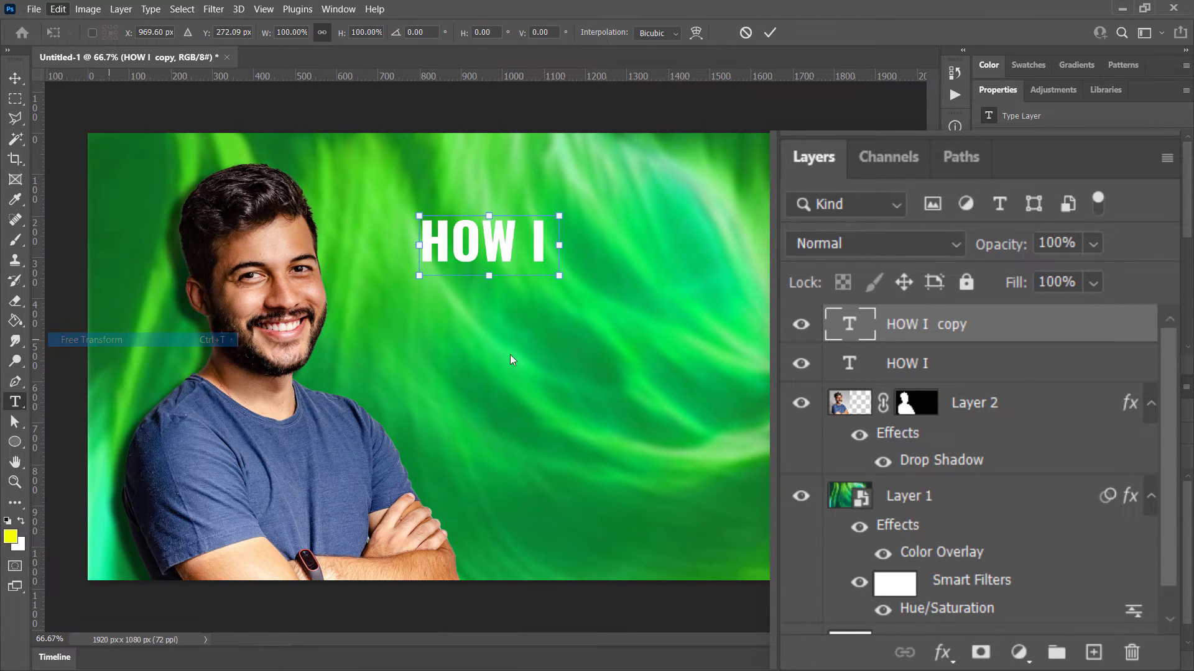
pyautogui.moveTo(559, 275); pyautogui.dragTo(594, 323)
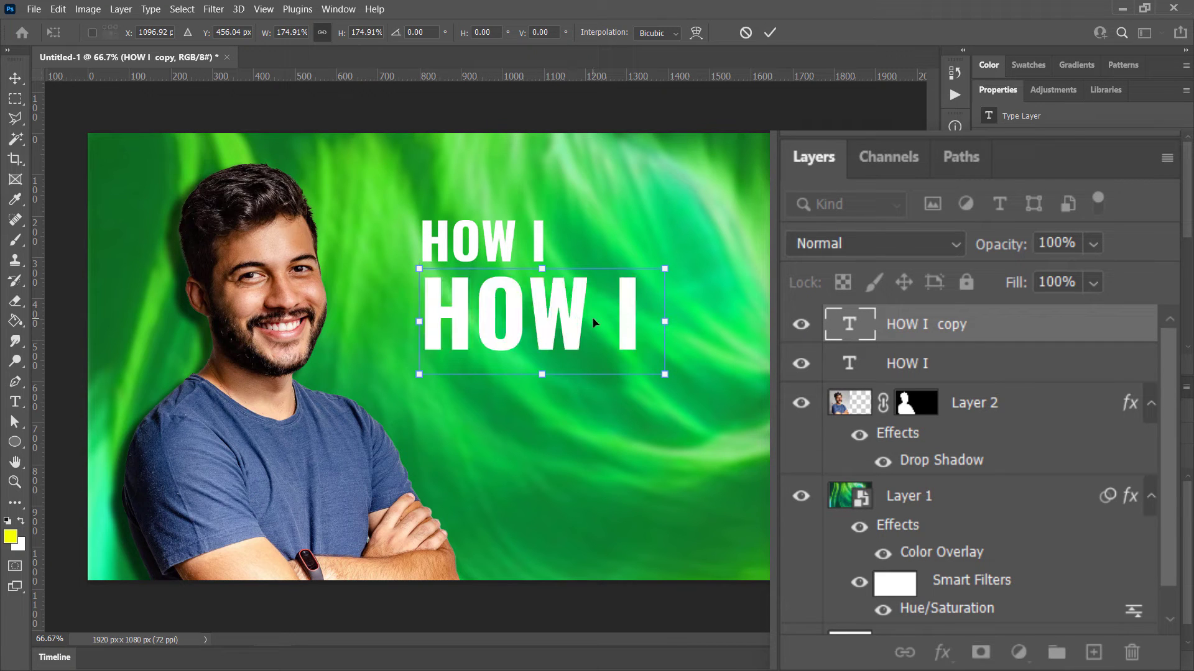
pyautogui.press('Return')
# Retype the enlarged copy as 'EARNED'.
pyautogui.press('t')
pyautogui.click(430, 314)
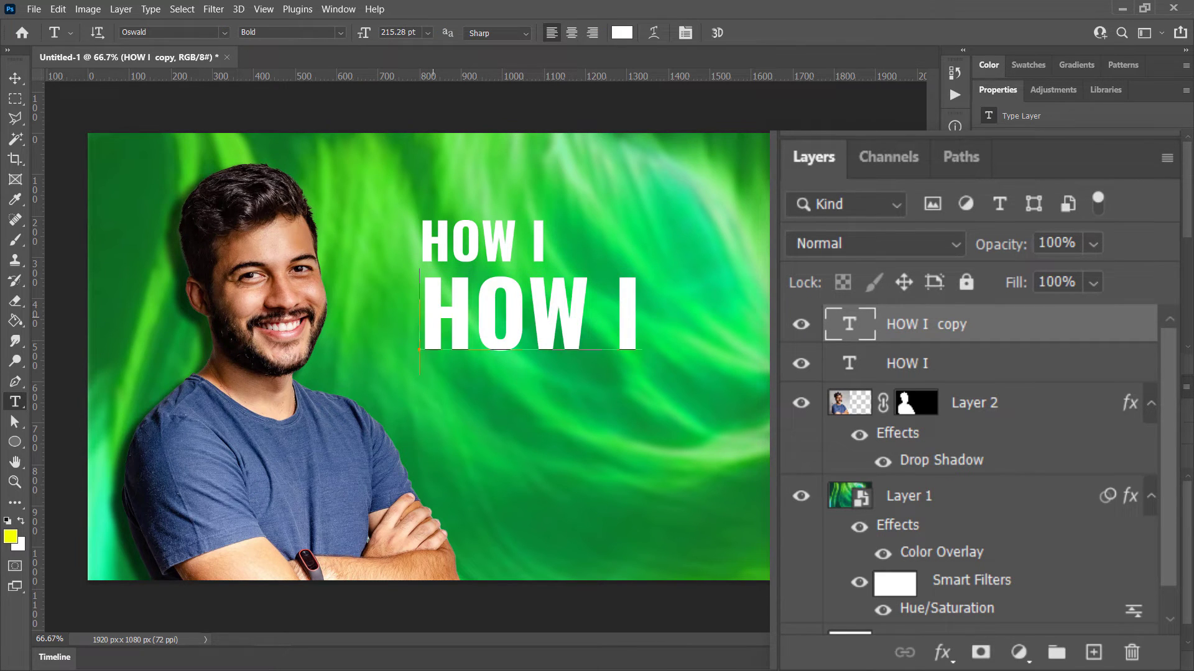
pyautogui.hotkey('ctrl', 'a')
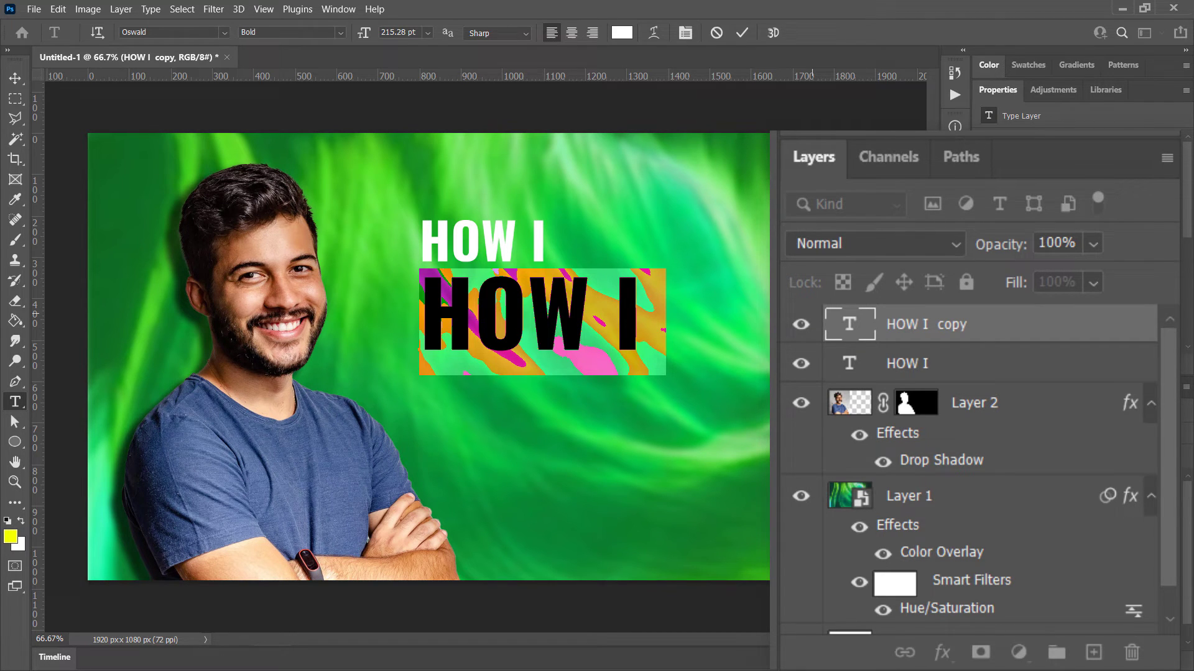
pyautogui.write('made')
pyautogui.press('BackSpace')
pyautogui.press('BackSpace')
pyautogui.press('BackSpace')
pyautogui.press('BackSpace')
pyautogui.write('earn')
pyautogui.press('BackSpace')
pyautogui.press('BackSpace')
pyautogui.press('BackSpace')
pyautogui.press('BackSpace')
pyautogui.write('E')
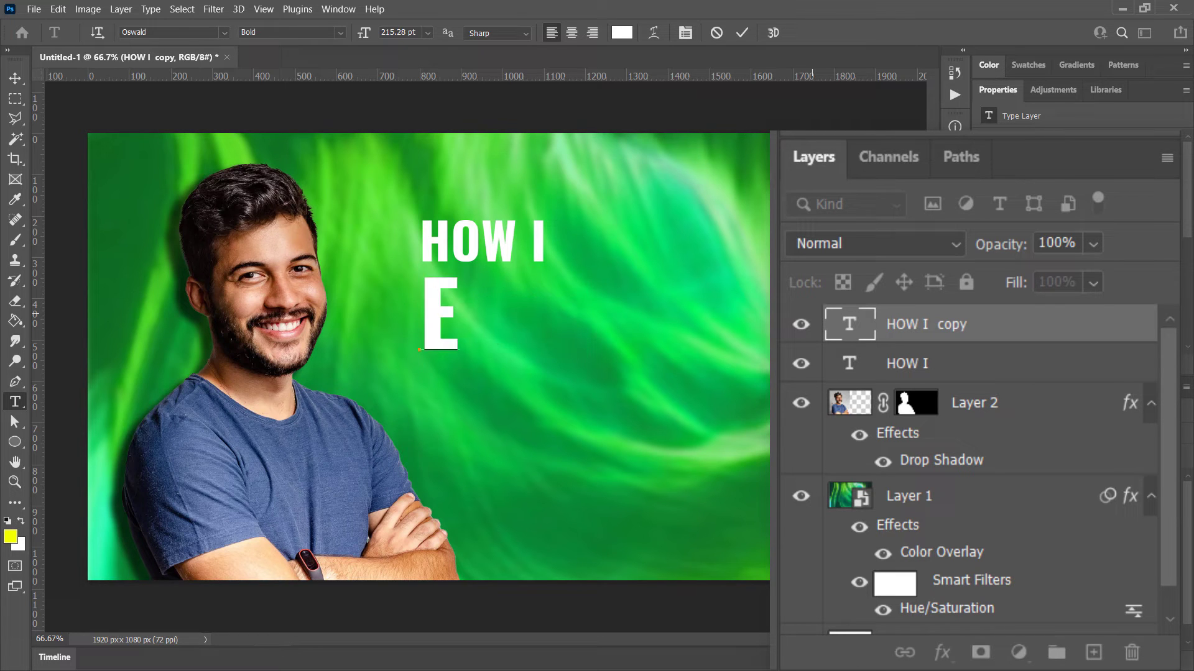
pyautogui.write('ARNED')
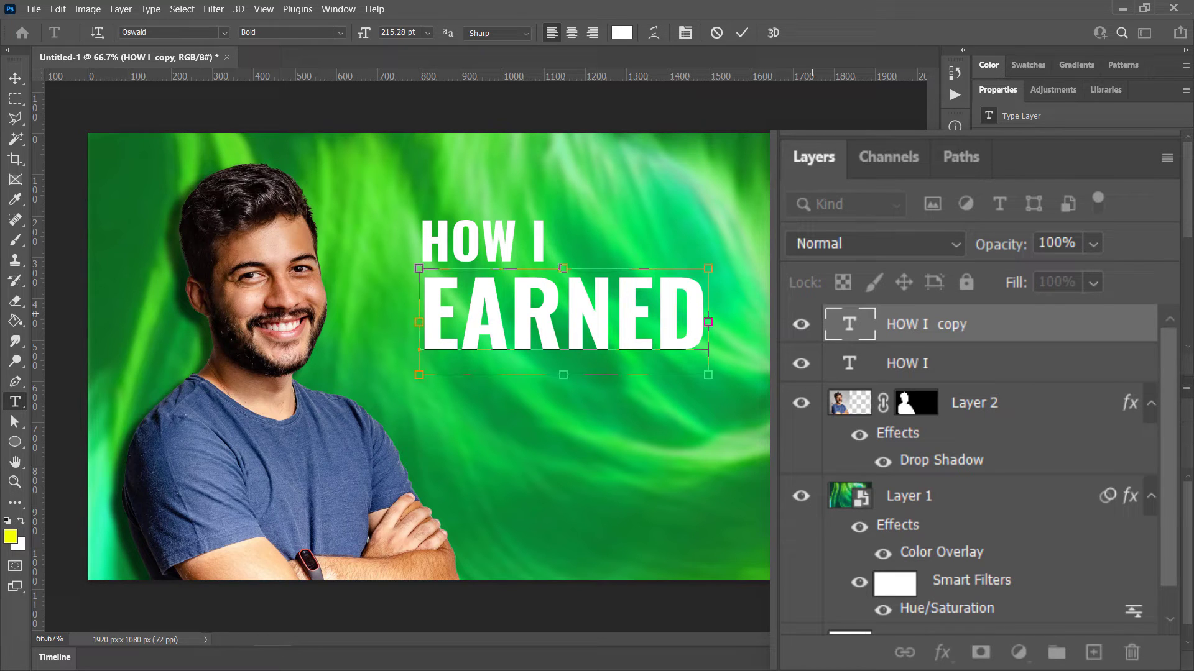
pyautogui.hotkey('ctrl', 'Return')
# Duplicate EARNED, move the copy down below it and retype it as '6 FIGURES'.
pyautogui.moveTo(1007, 322); pyautogui.dragTo(1096, 652)
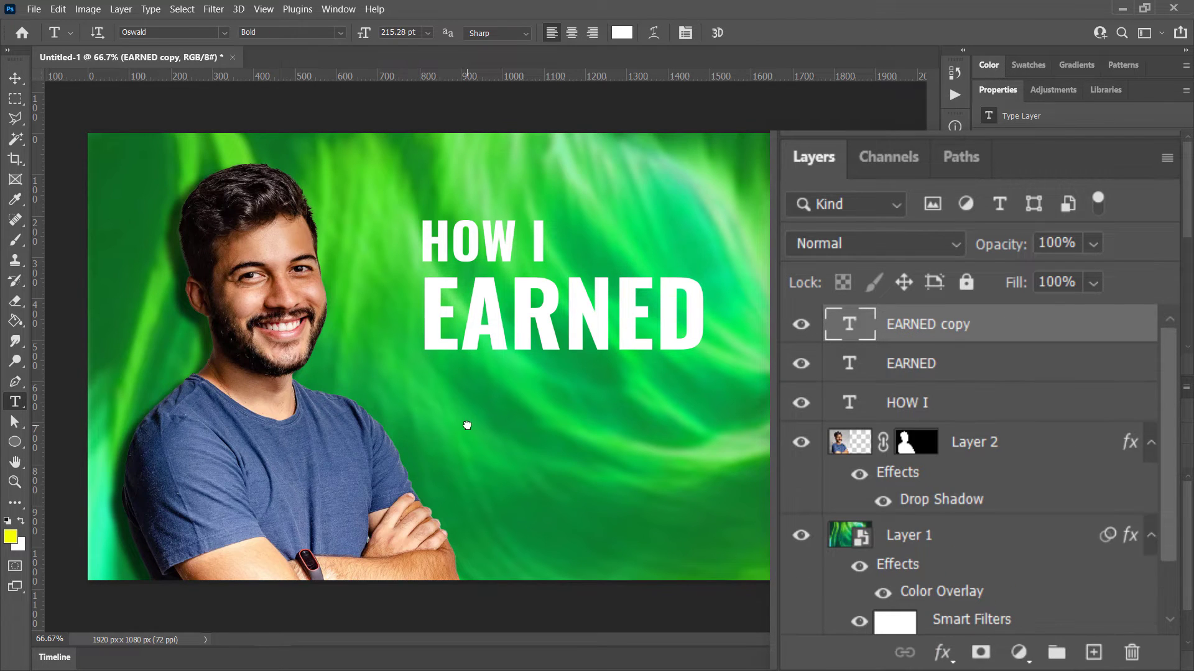
pyautogui.hotkey('ctrl', 't')
pyautogui.moveTo(529, 332); pyautogui.dragTo(530, 418)
pyautogui.press('Return')
pyautogui.moveTo(432, 403); pyautogui.dragTo(704, 410)
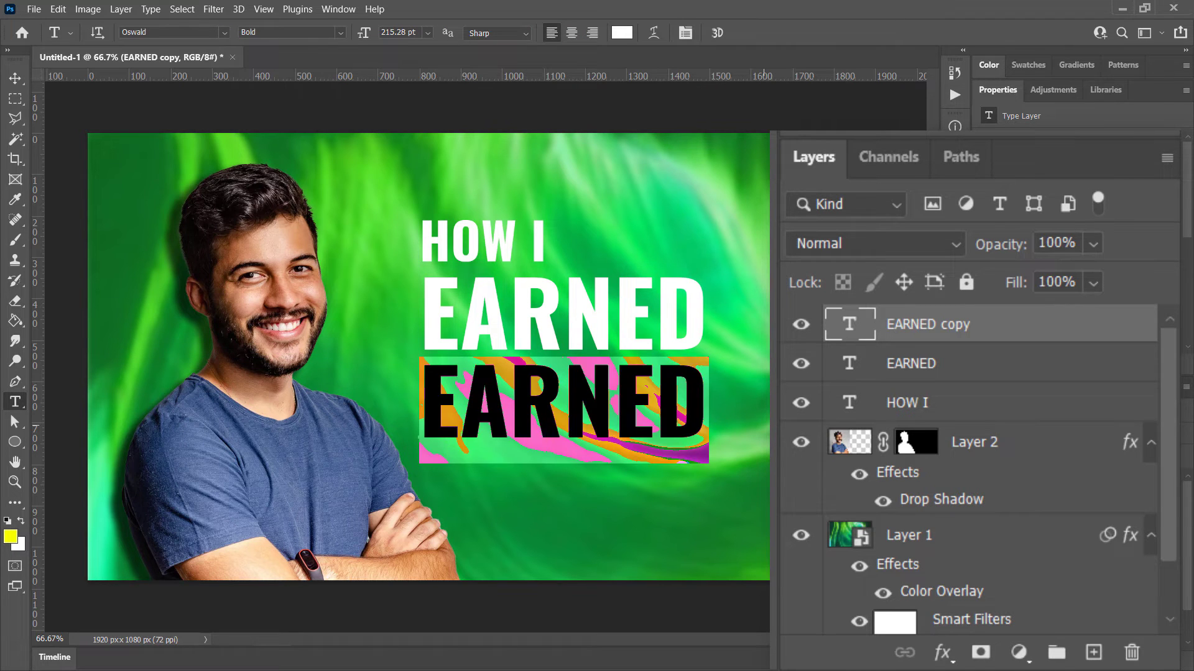
pyautogui.write('6 FIGURES')
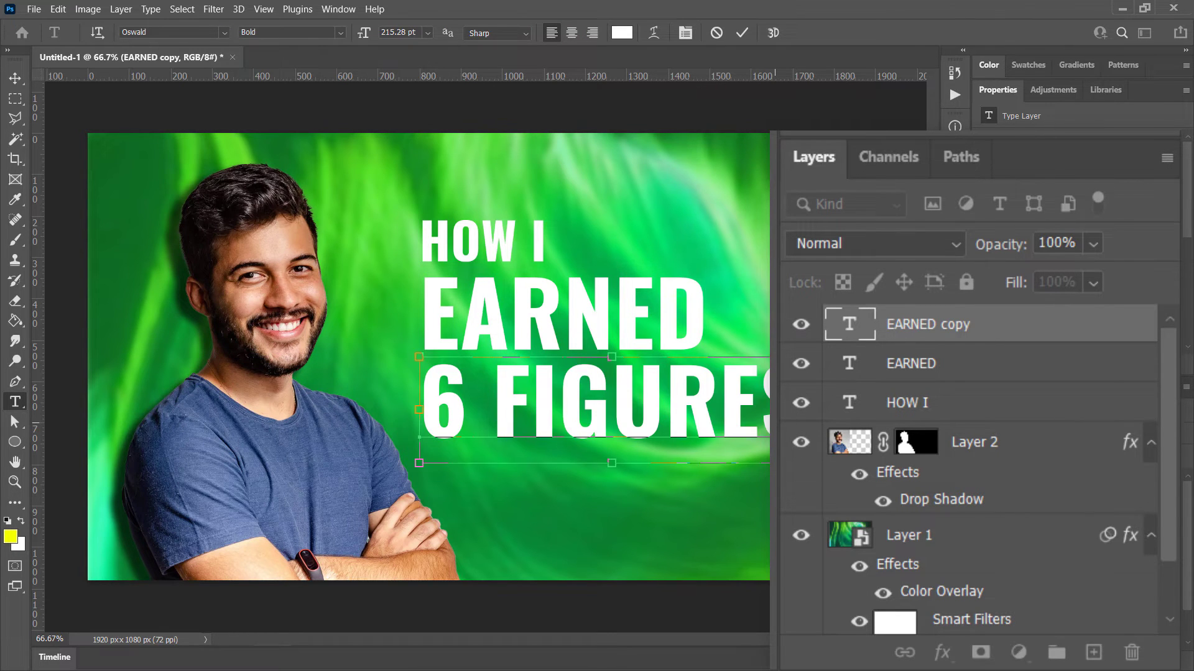
pyautogui.hotkey('ctrl', 'Return')
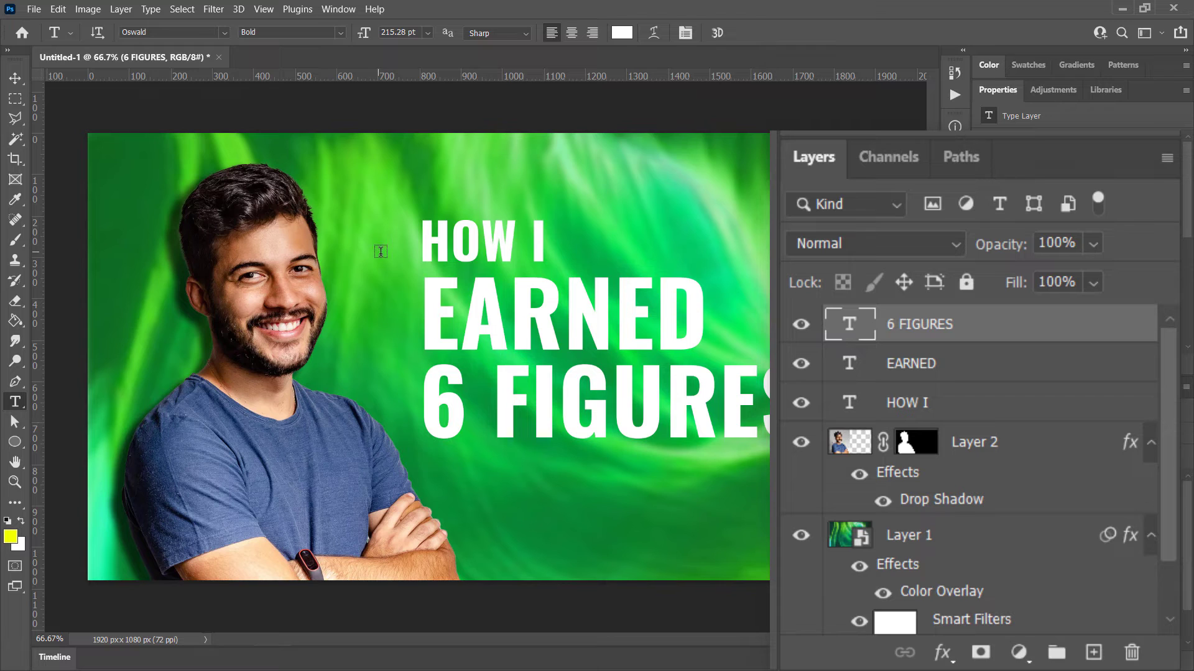
# Scale the HOW I, EARNED and 6 FIGURES lines up slightly and shift them left.
pyautogui.keyDown('shift'); pyautogui.click(928, 402); pyautogui.keyUp('shift')
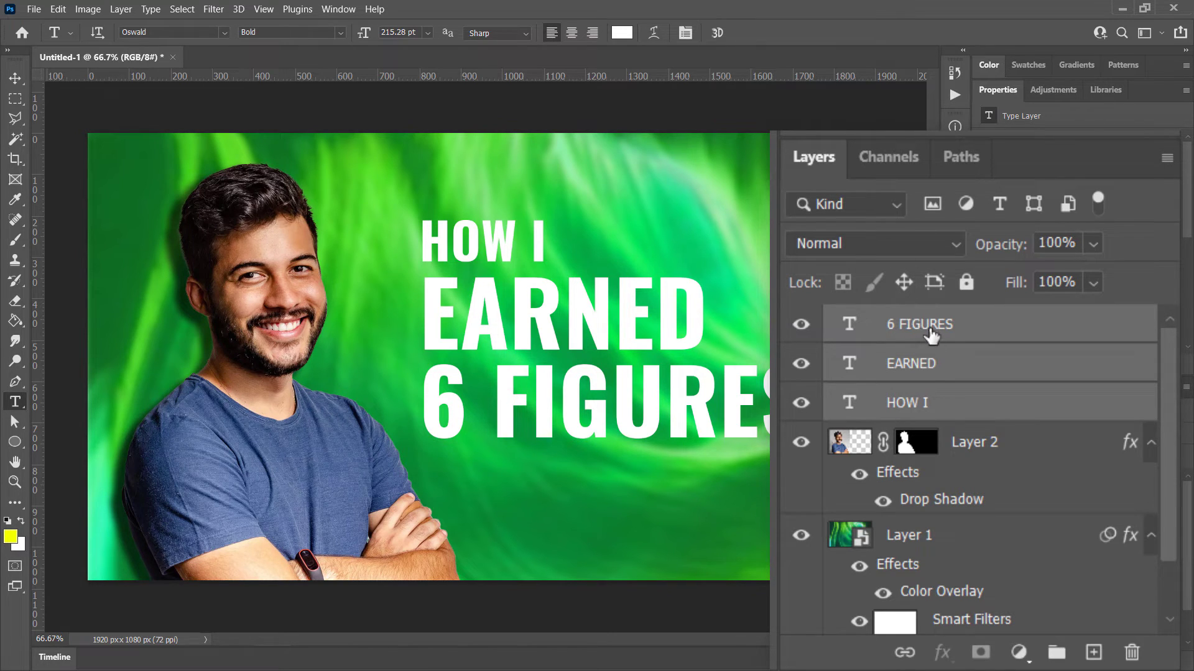
pyautogui.hotkey('ctrl', 't')
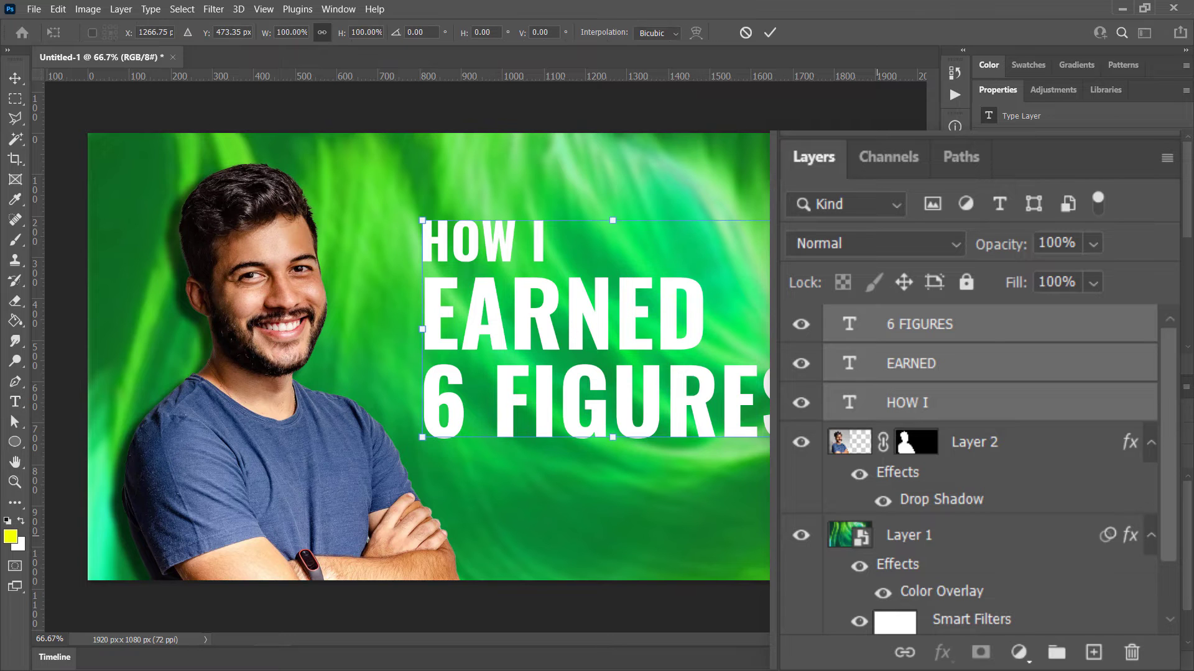
pyautogui.moveTo(759, 448); pyautogui.dragTo(649, 437)
pyautogui.press('Return')
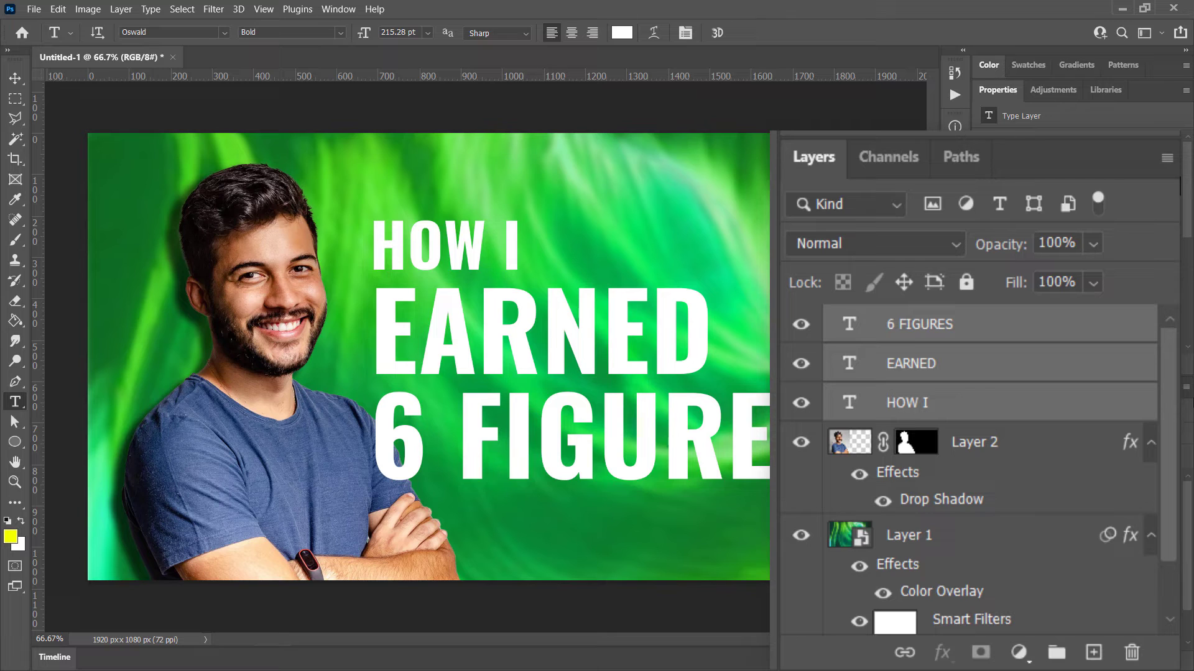
pyautogui.click(960, 327)
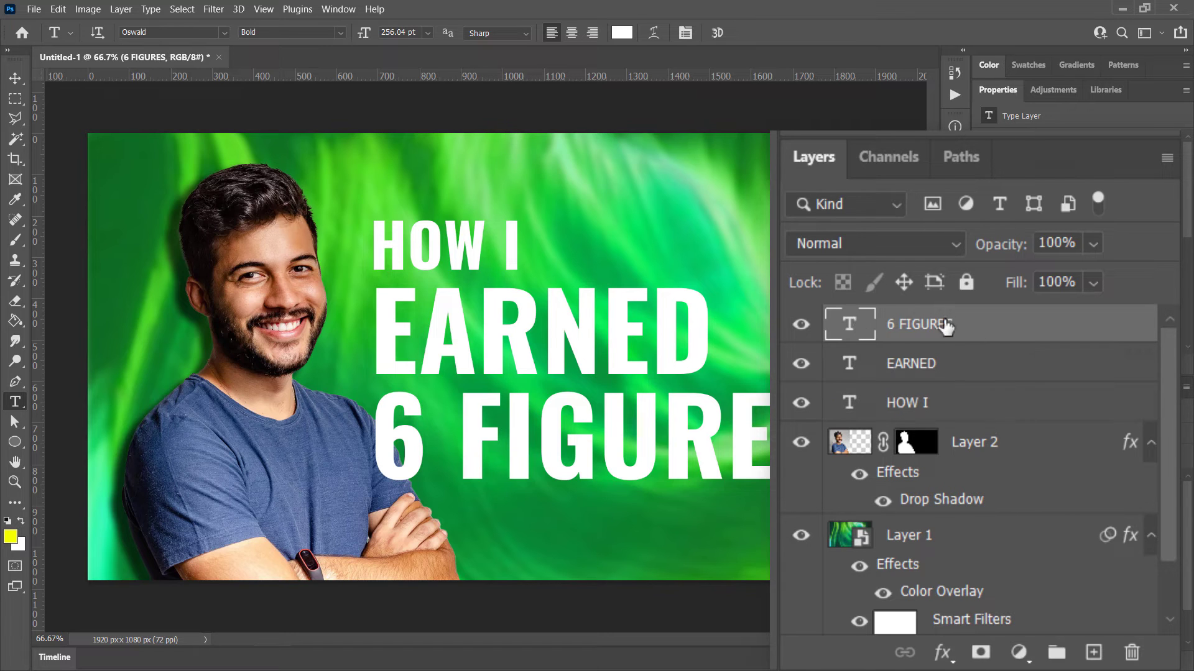
pyautogui.click(981, 375)
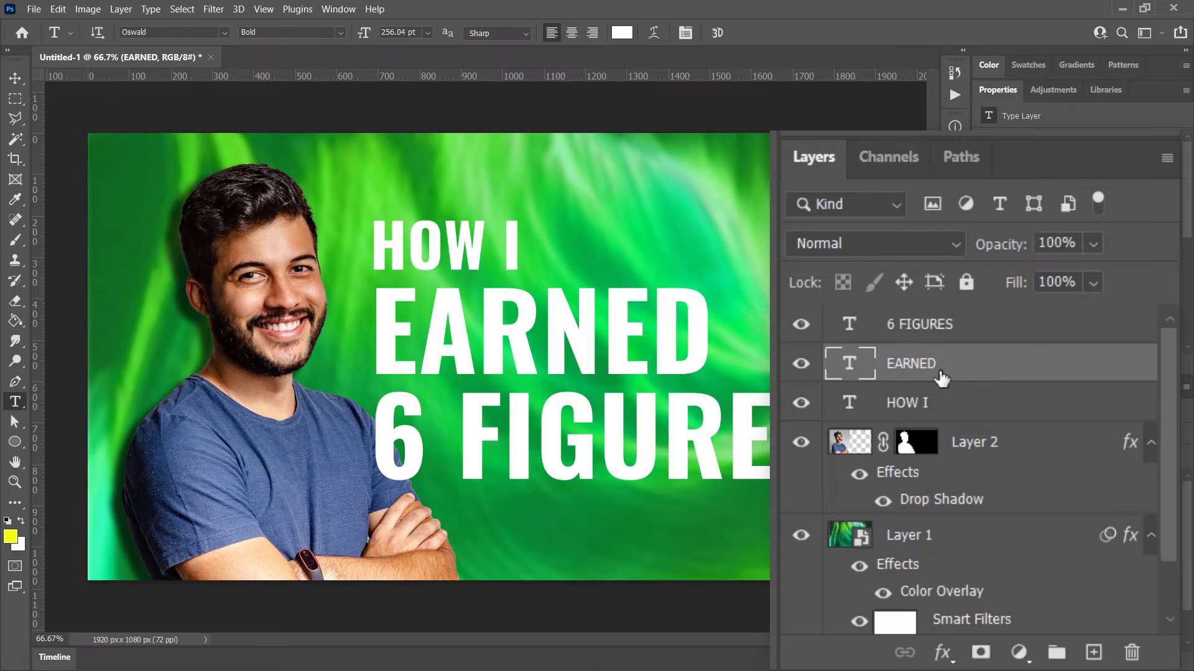
# Draw a 424 × 197 px rectangle over the HOW I line.
pyautogui.click(15, 442)
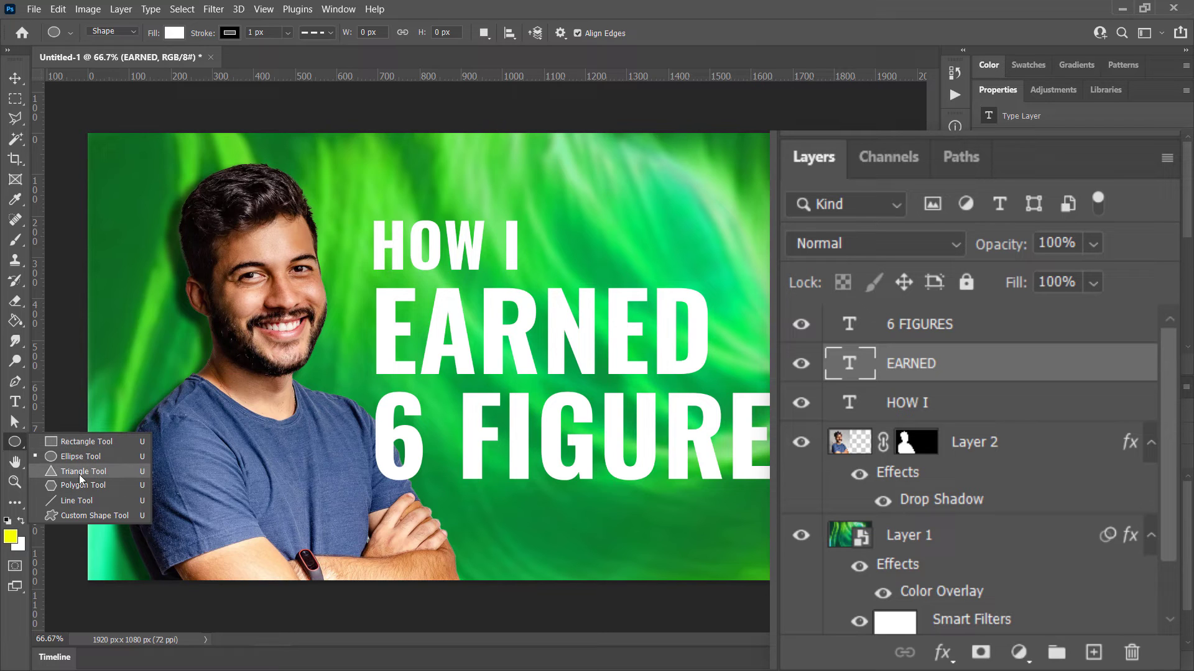
pyautogui.click(83, 442)
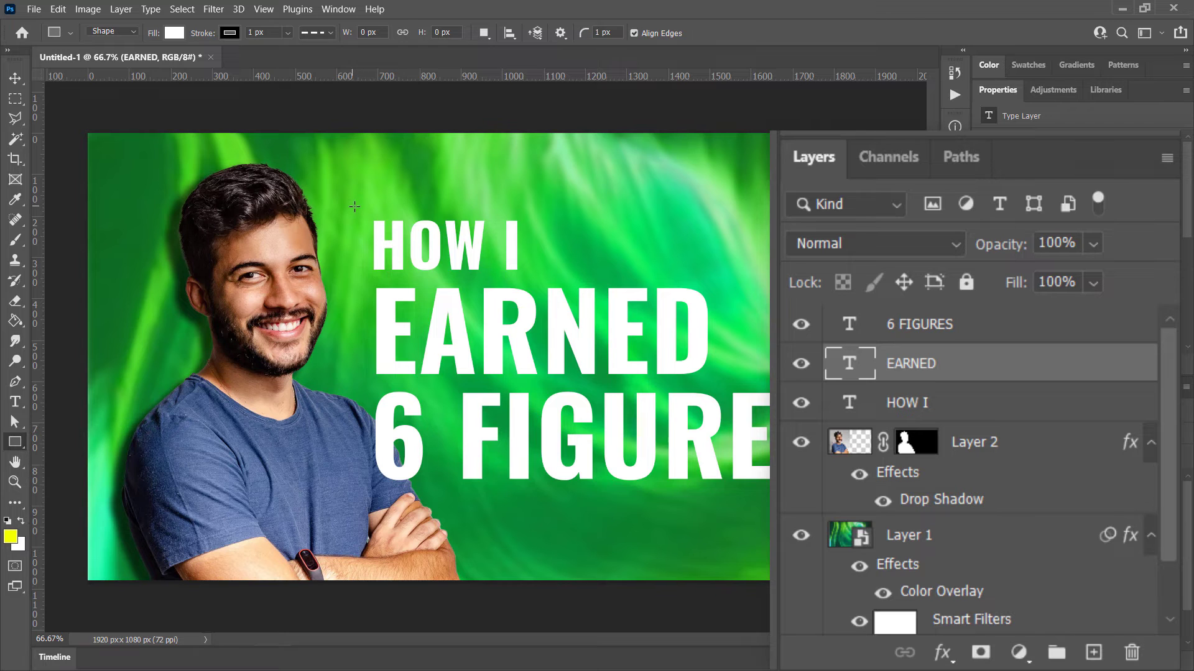
pyautogui.moveTo(359, 203); pyautogui.dragTo(534, 284)
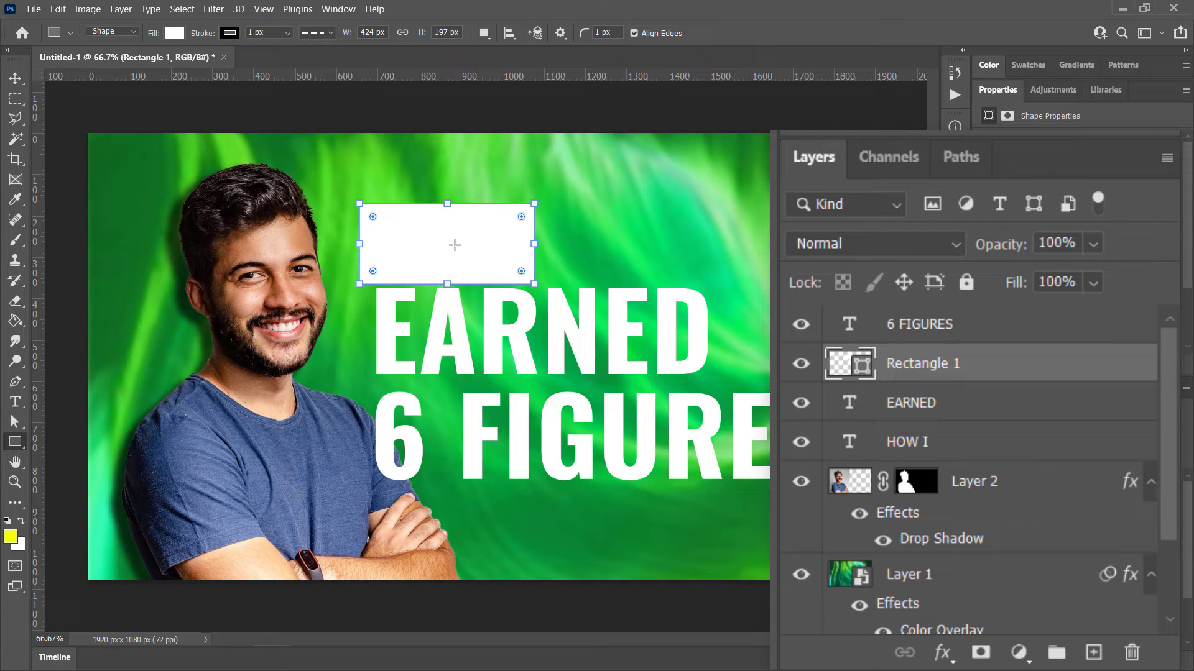
# Give the rectangle no stroke and a dark green fill.
pyautogui.click(229, 35)
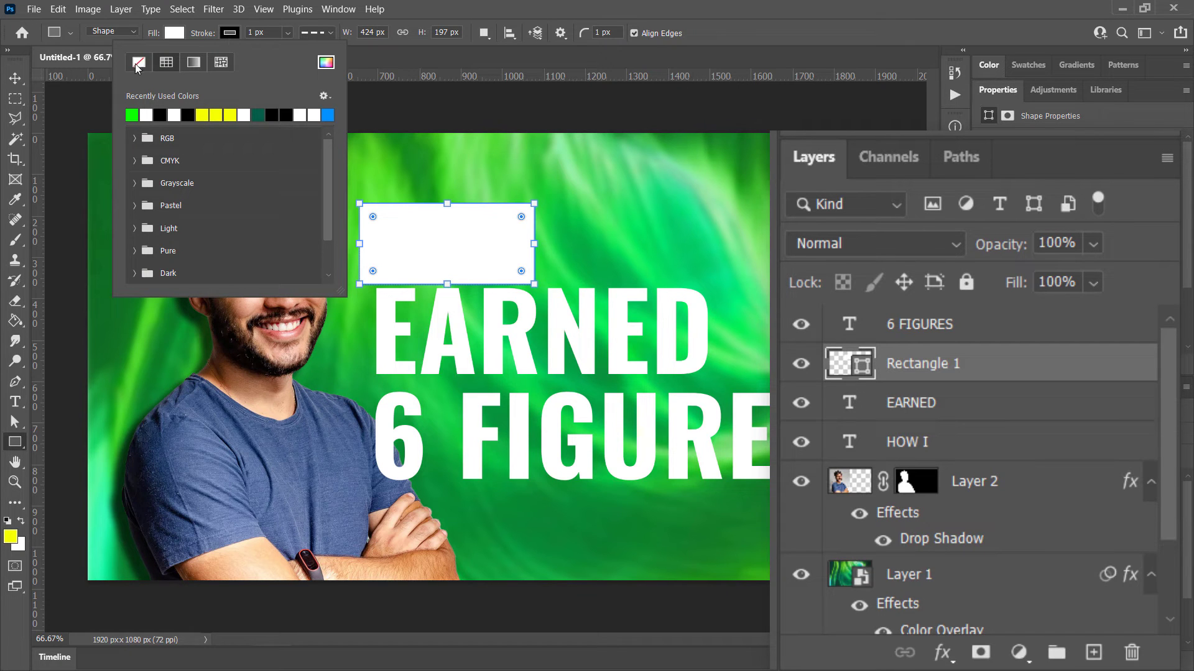
pyautogui.click(142, 66)
pyautogui.click(178, 34)
pyautogui.click(179, 34)
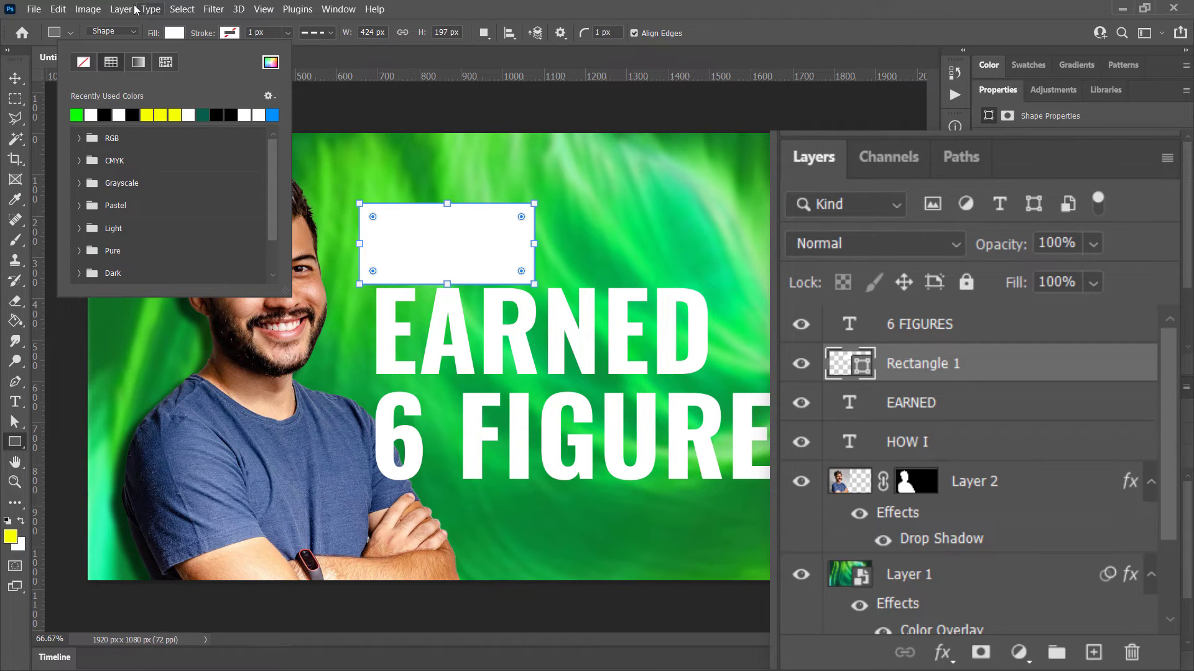
pyautogui.click(205, 113)
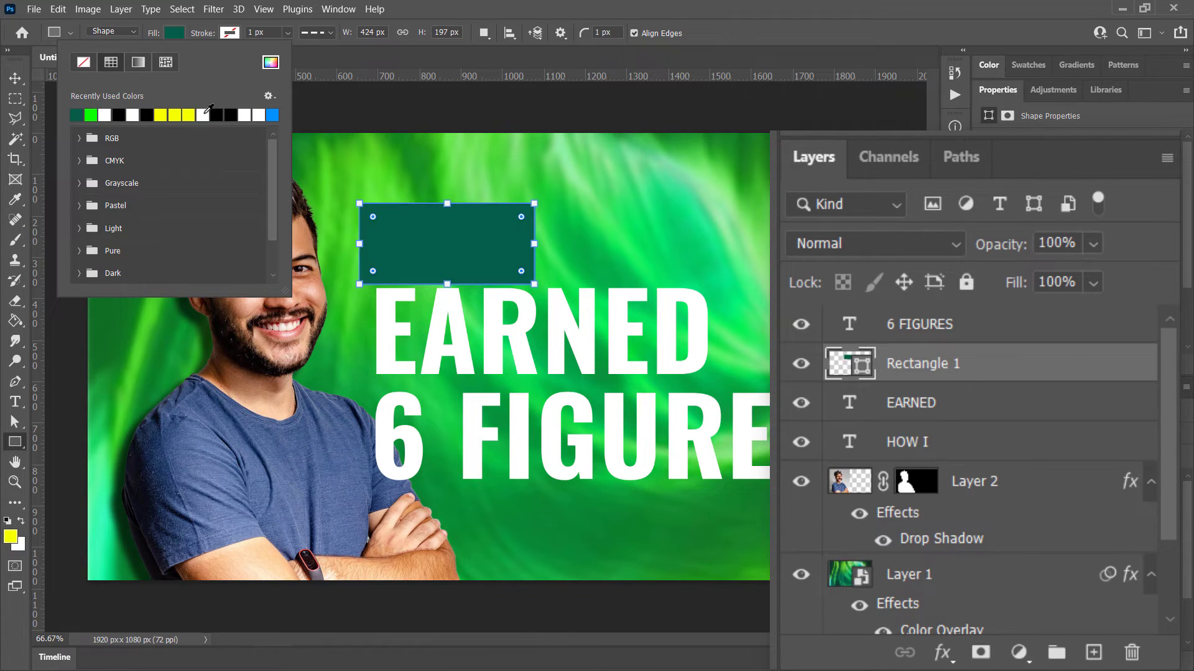
pyautogui.press('Escape')
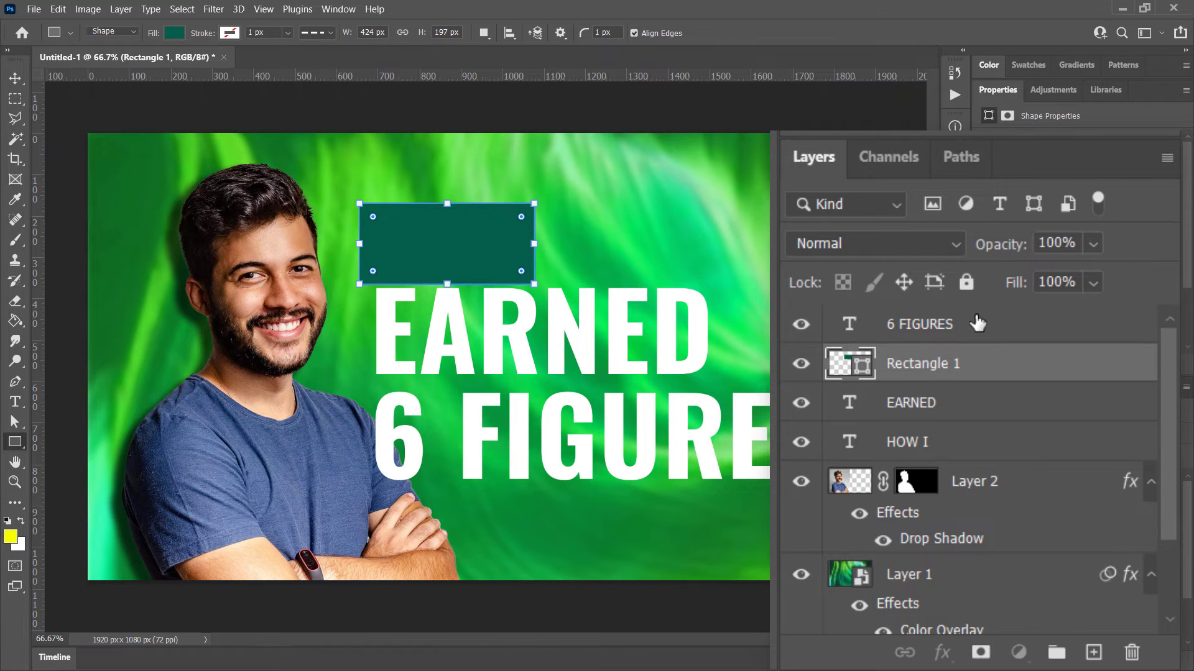
pyautogui.click(945, 323)
pyautogui.click(965, 363)
pyautogui.click(943, 323)
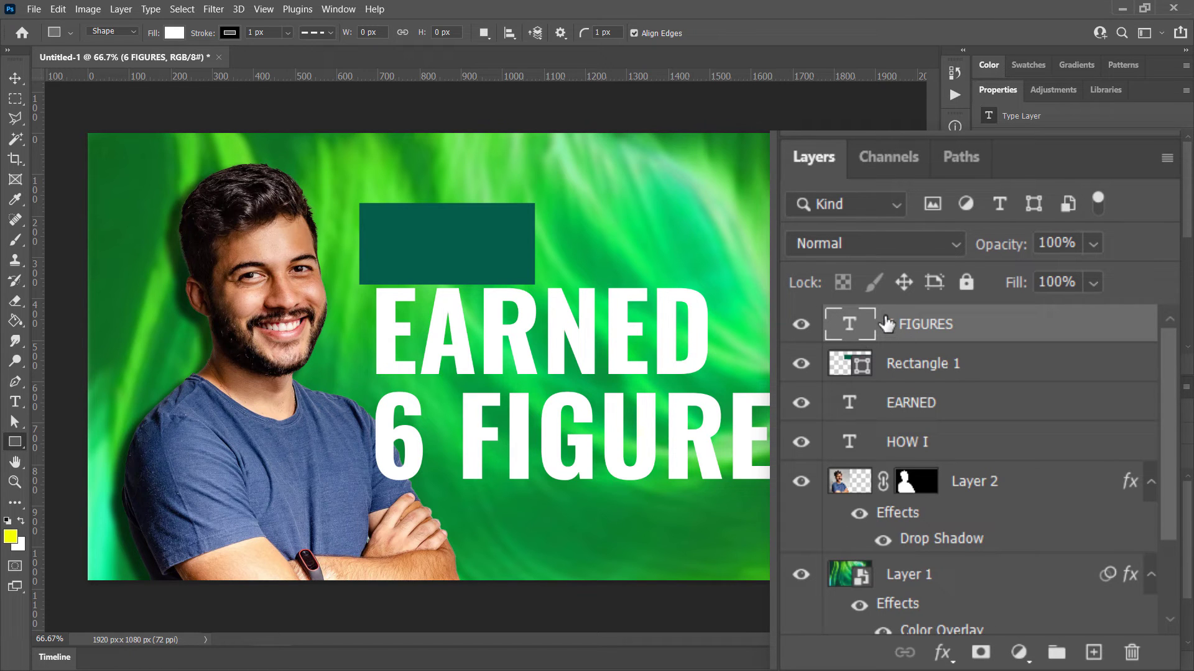
# Move Rectangle 1 below HOW I and group both layers into Group 1.
pyautogui.click(944, 364)
pyautogui.moveTo(943, 364); pyautogui.dragTo(985, 456)
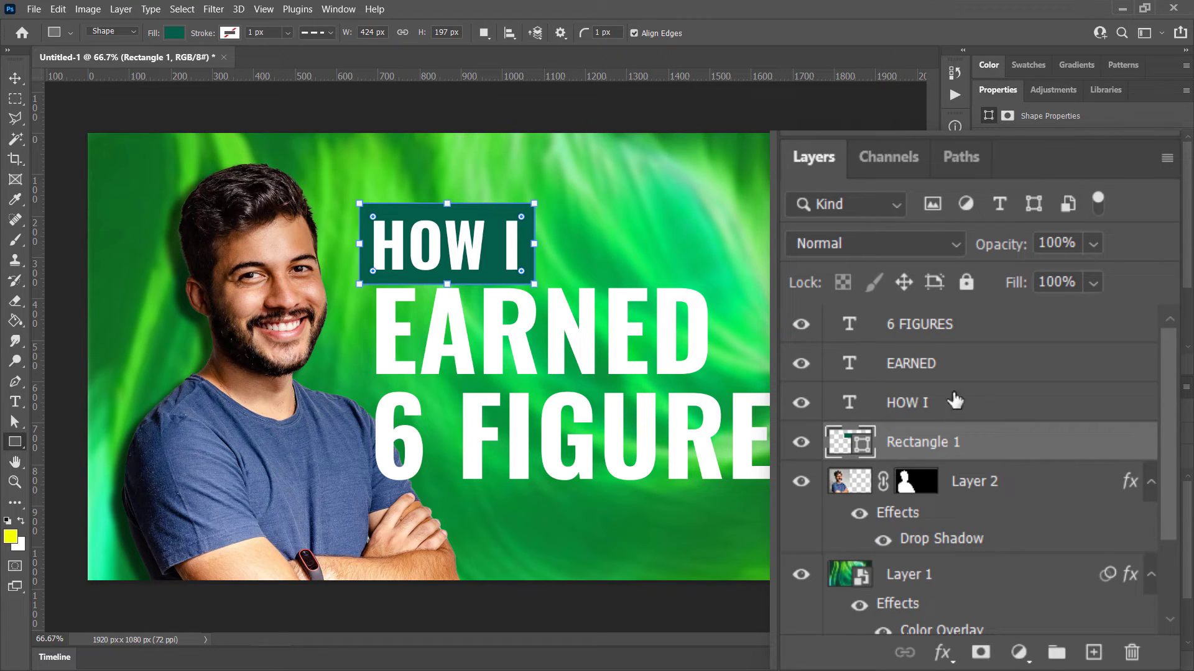
pyautogui.click(918, 404)
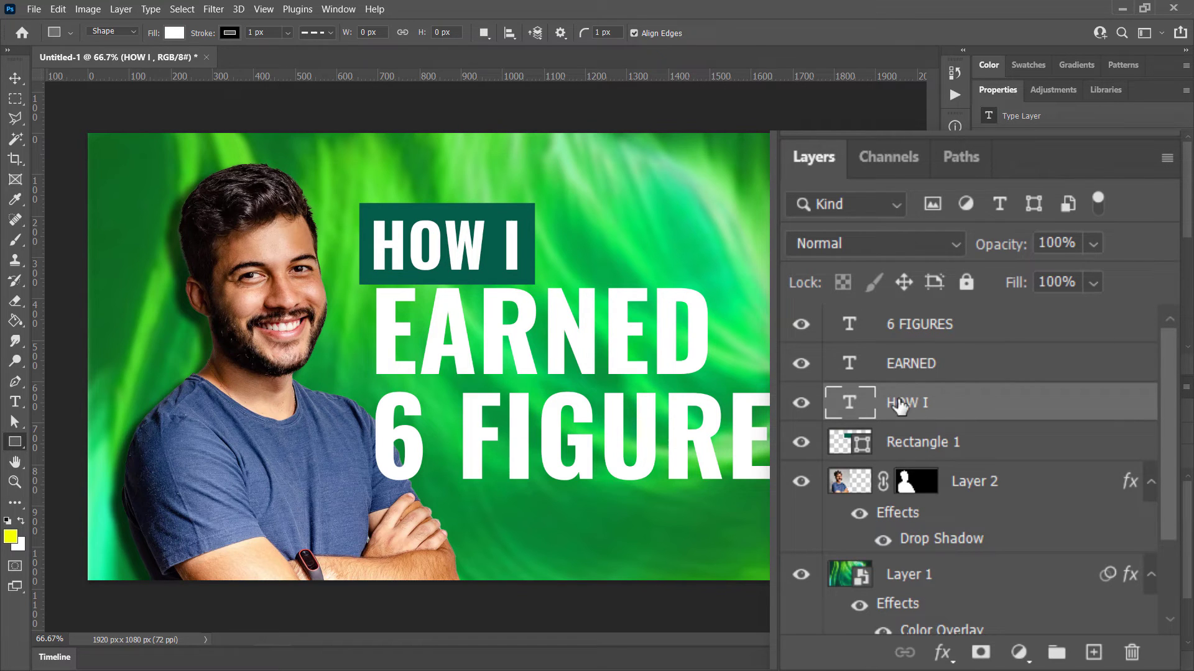
pyautogui.click(941, 443)
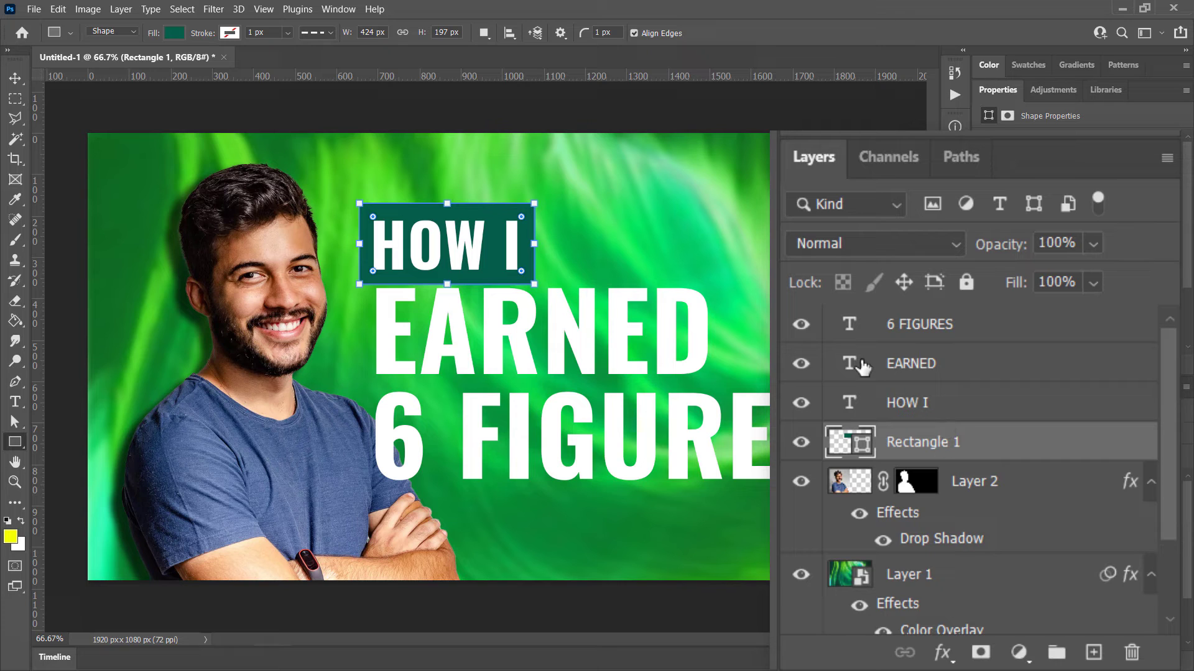
pyautogui.keyDown('shift'); pyautogui.click(926, 403); pyautogui.keyUp('shift')
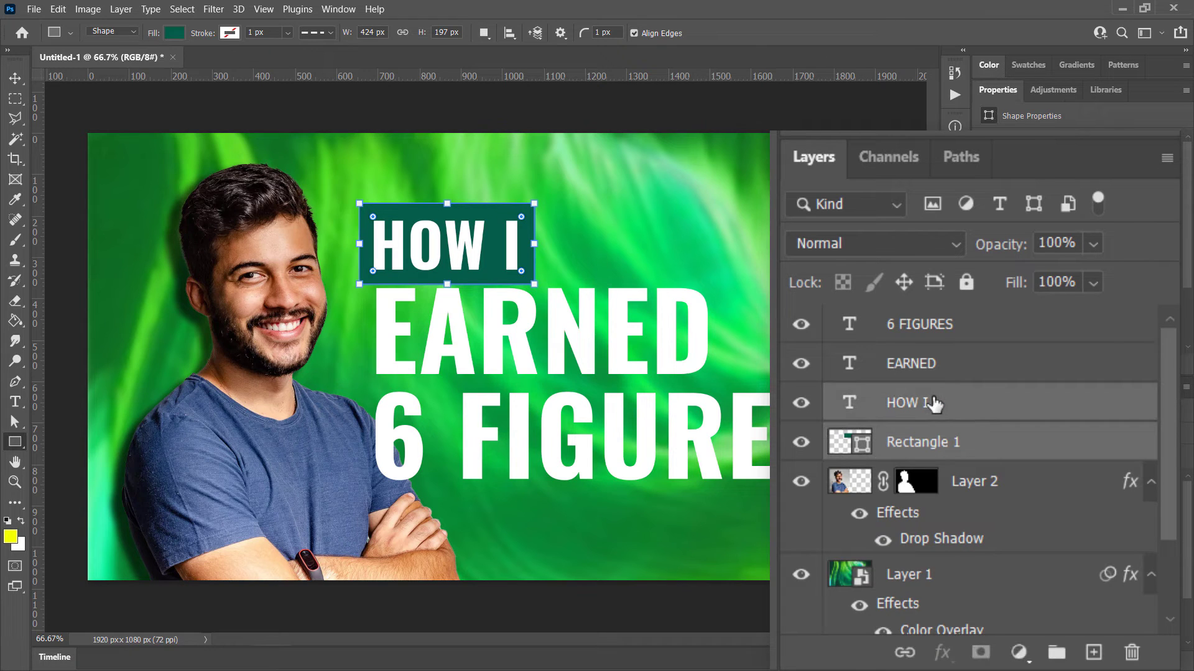
pyautogui.hotkey('ctrl', 'g')
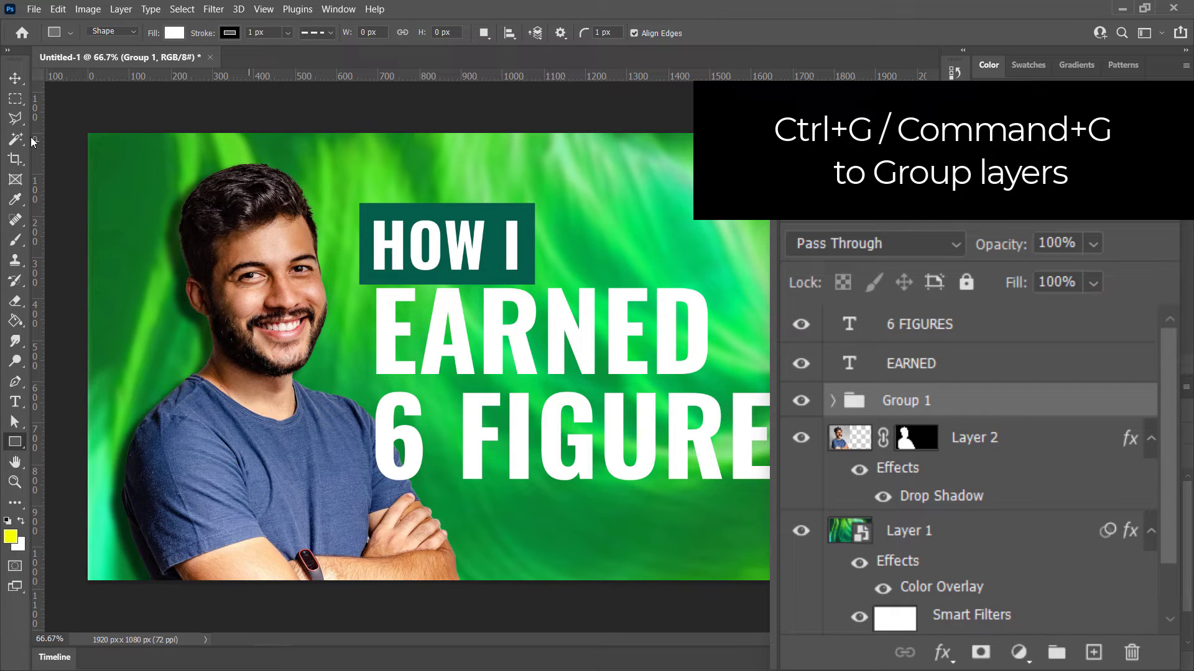
# Try tilting the HOW I group about -7°, then cancel the transform.
pyautogui.hotkey('ctrl', 't')
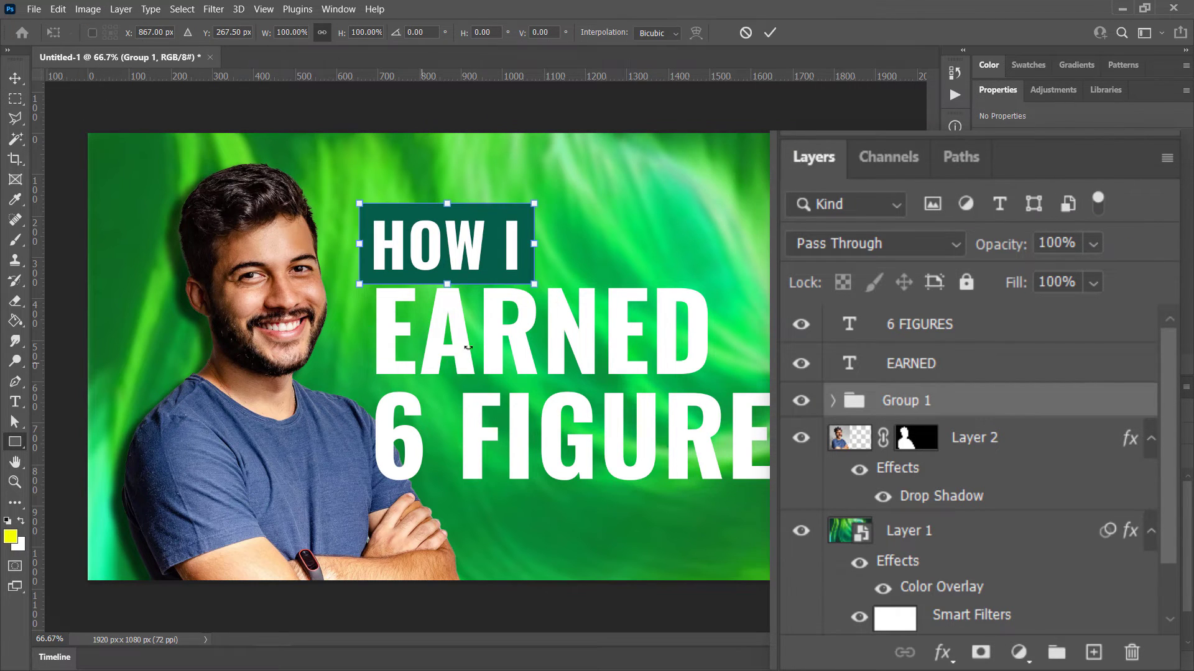
pyautogui.moveTo(471, 258)
pyautogui.mouseDown()
pyautogui.moveTo(492, 233)
pyautogui.moveTo(478, 251)
pyautogui.mouseUp()
pyautogui.moveTo(551, 288); pyautogui.dragTo(586, 255)
pyautogui.press('Escape')
pyautogui.press('u')
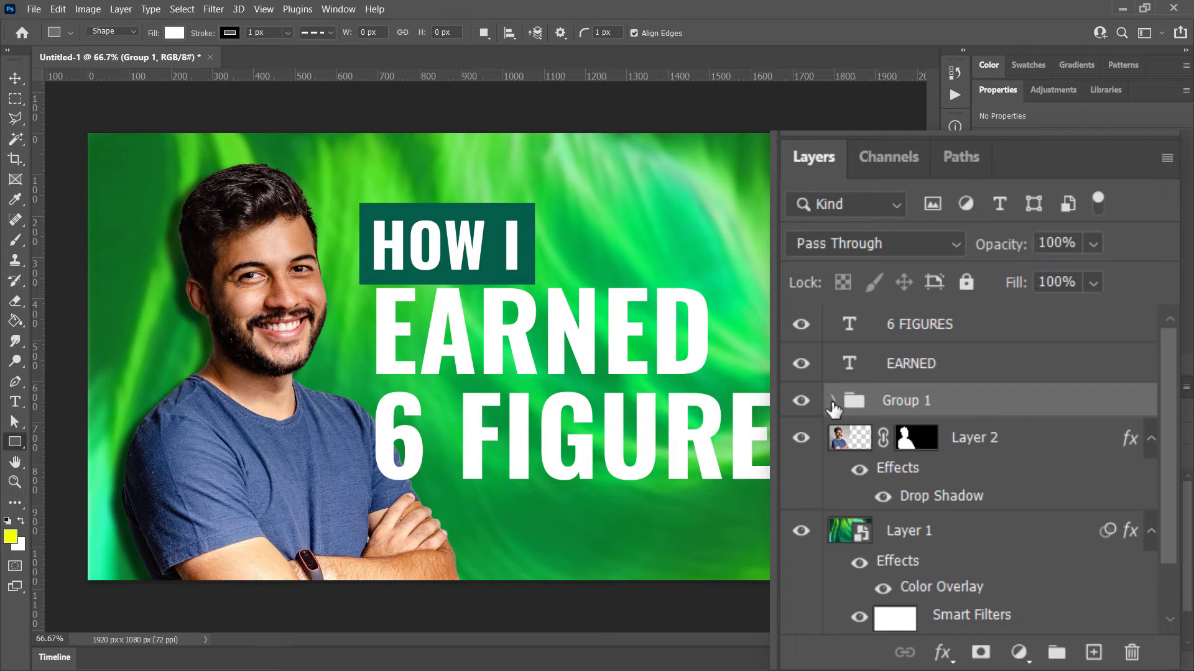
# Duplicate the teal rectangle above Group 1 and fill the copy with black.
pyautogui.click(833, 403)
pyautogui.click(999, 485)
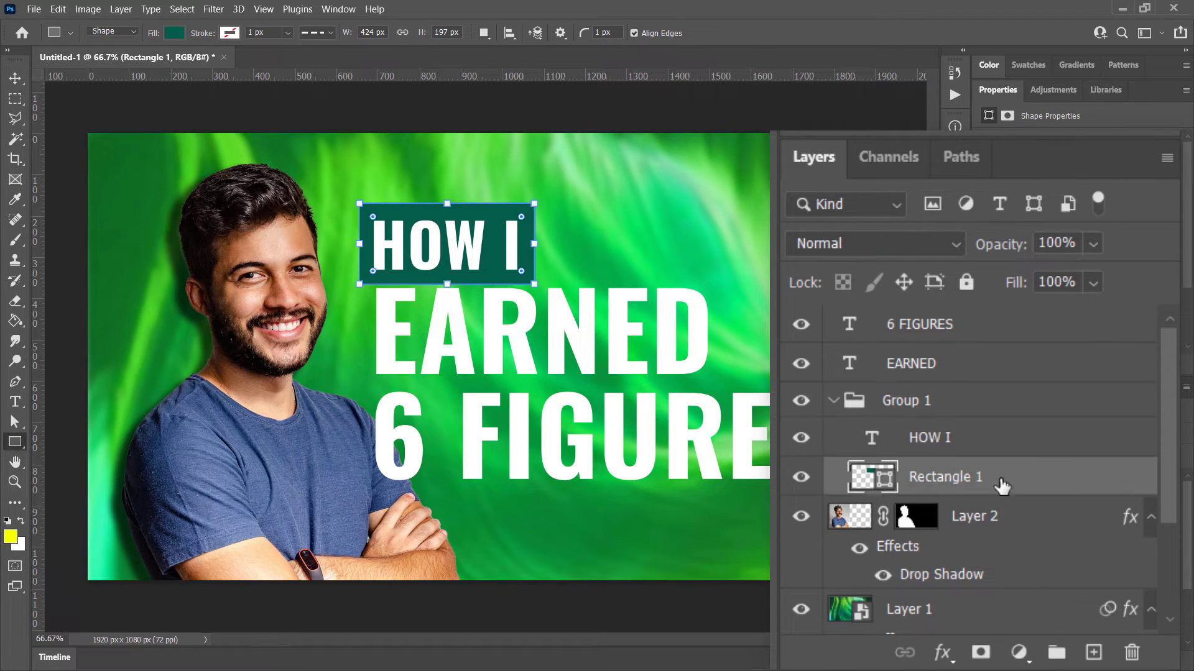
pyautogui.moveTo(1039, 486); pyautogui.dragTo(1094, 653)
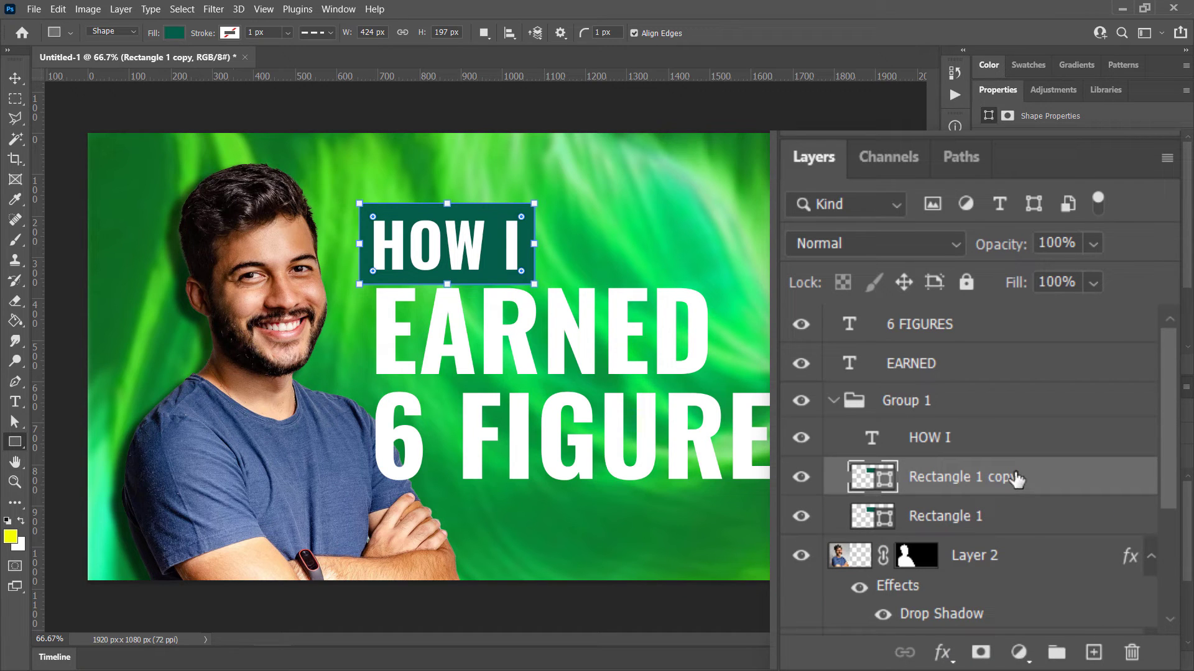
pyautogui.moveTo(1020, 477); pyautogui.dragTo(1013, 387)
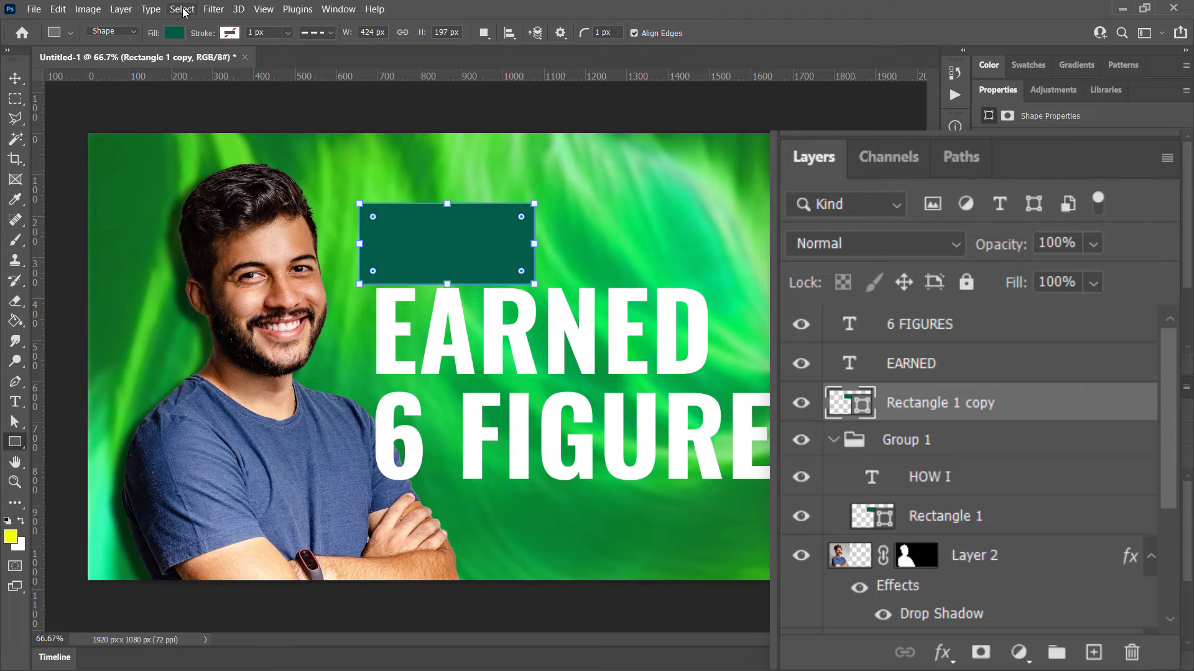
pyautogui.click(174, 33)
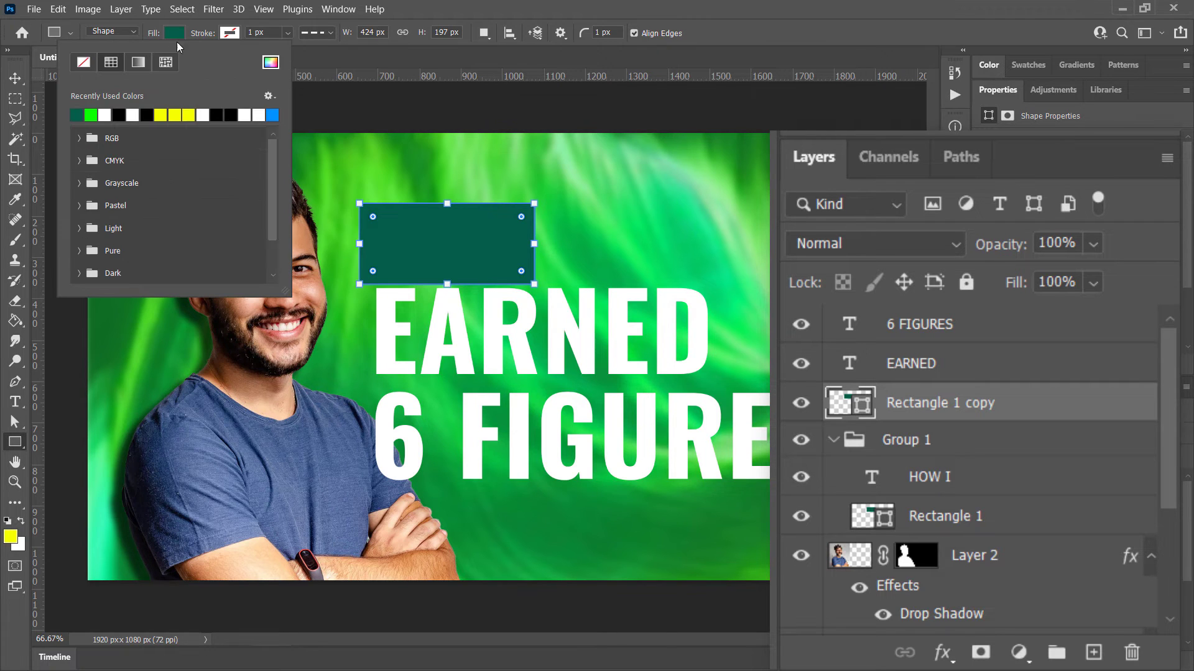
pyautogui.click(120, 114)
pyautogui.click(658, 9)
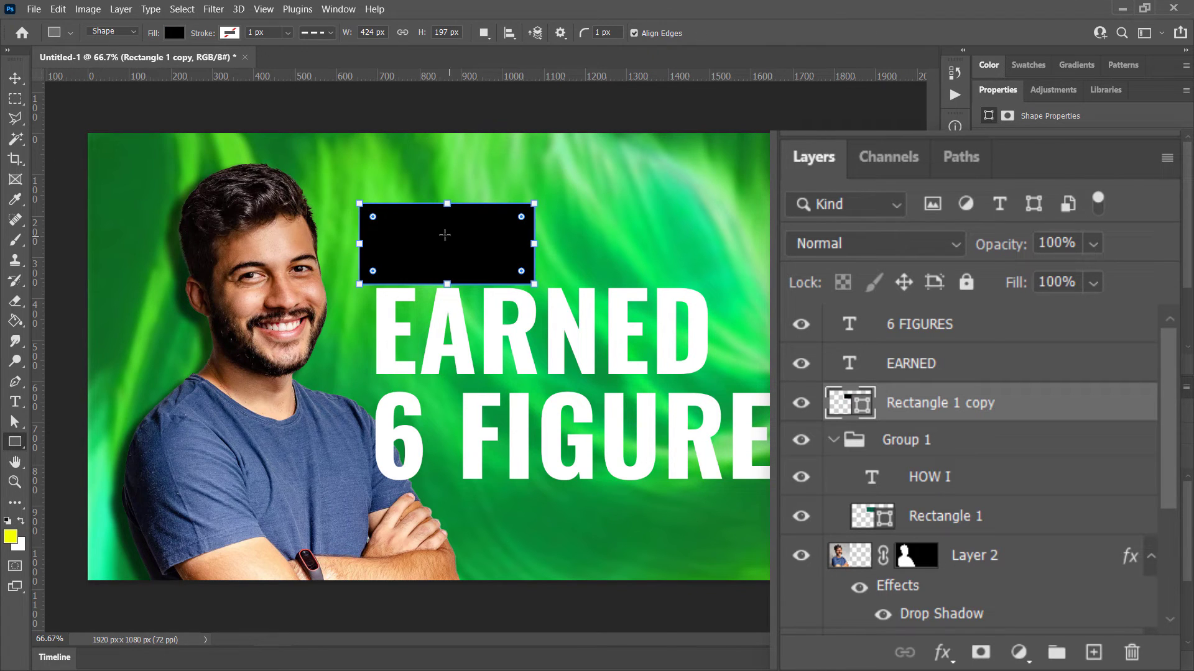
# Move and resize the black box to frame EARNED at about 897 × 281 px.
pyautogui.hotkey('ctrl', 'alt', 't')
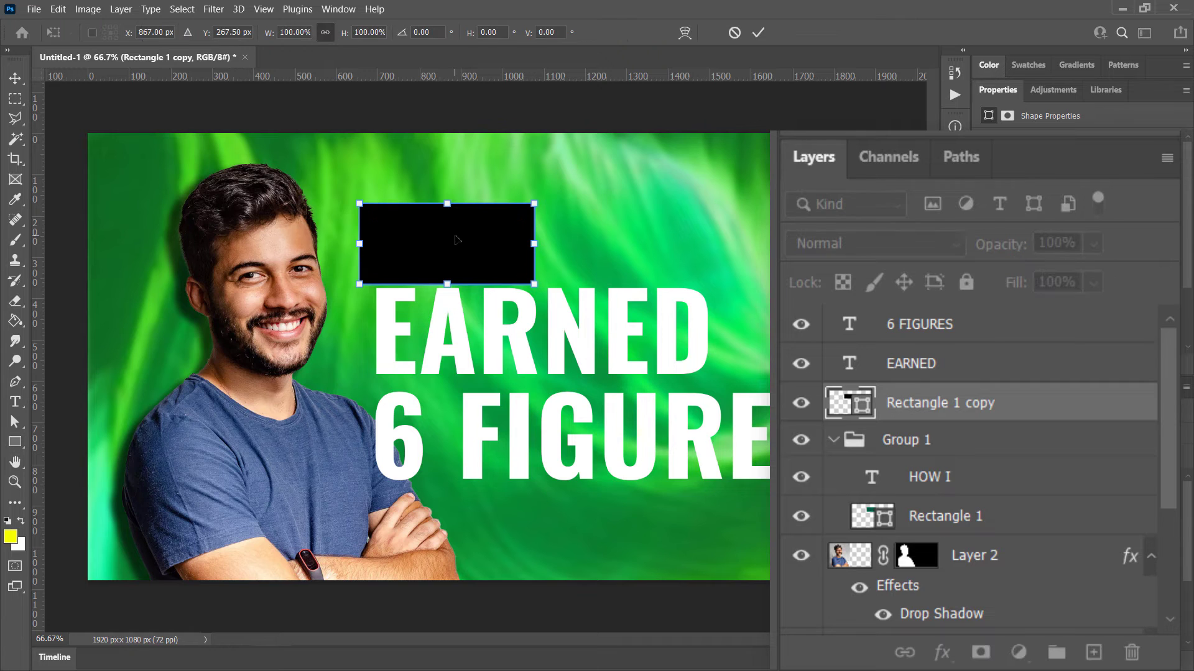
pyautogui.moveTo(459, 241); pyautogui.dragTo(458, 314)
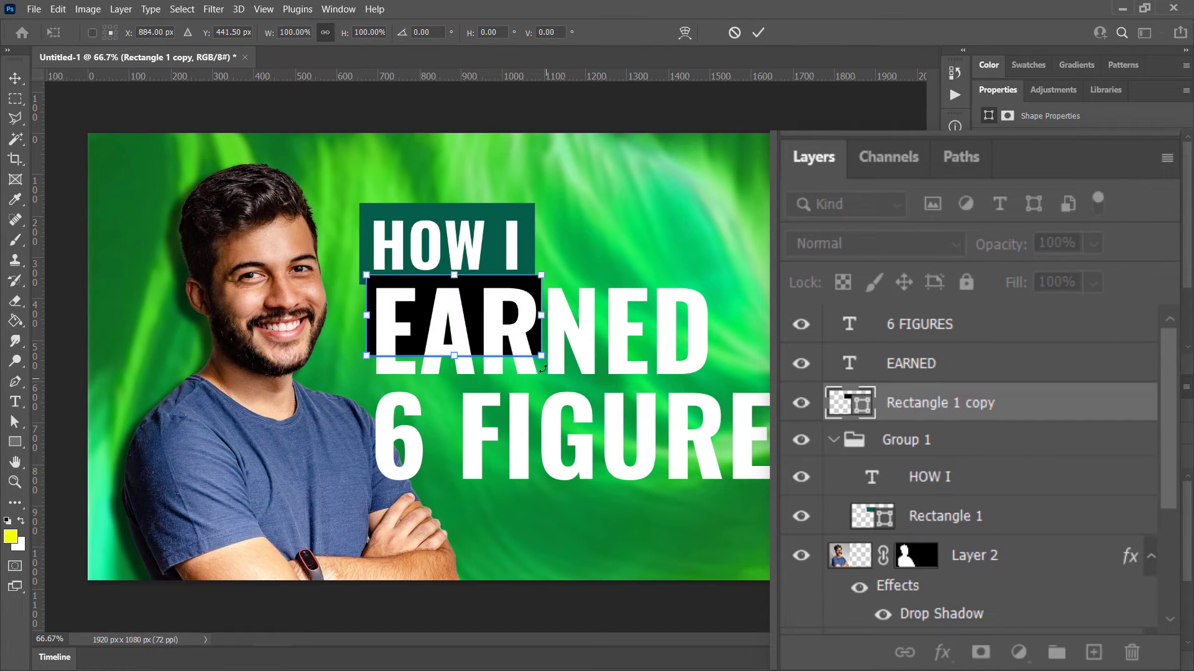
pyautogui.moveTo(534, 356); pyautogui.dragTo(610, 387)
pyautogui.moveTo(609, 330); pyautogui.dragTo(722, 331)
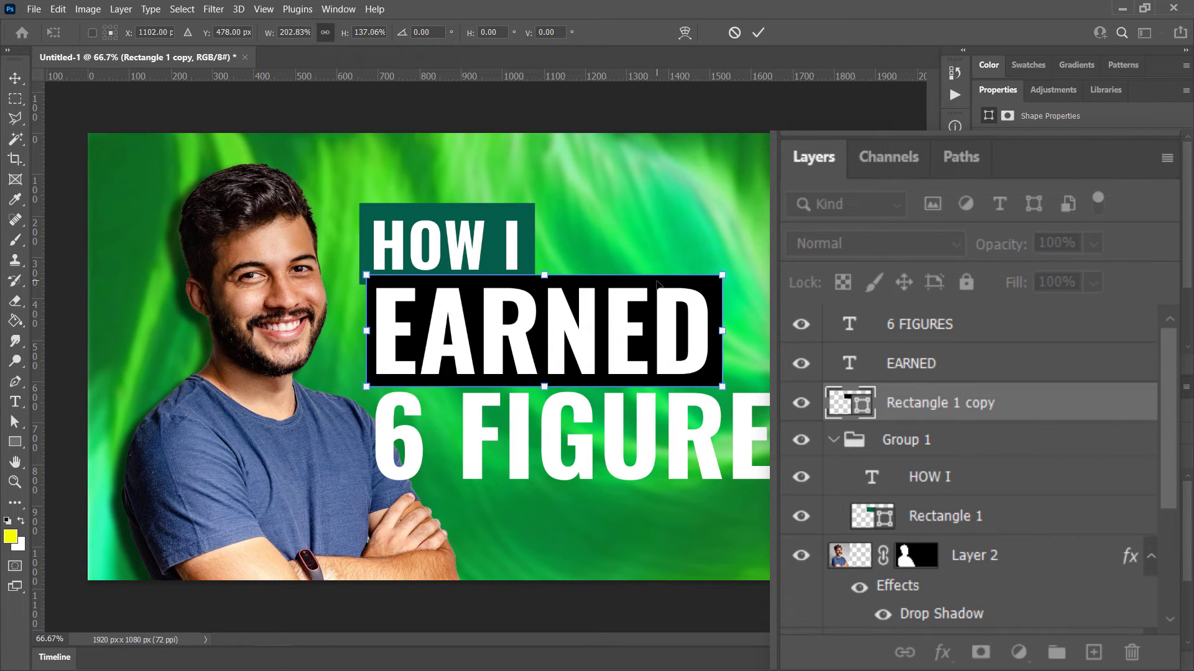
pyautogui.moveTo(722, 387); pyautogui.dragTo(732, 391)
pyautogui.moveTo(367, 276); pyautogui.dragTo(362, 274)
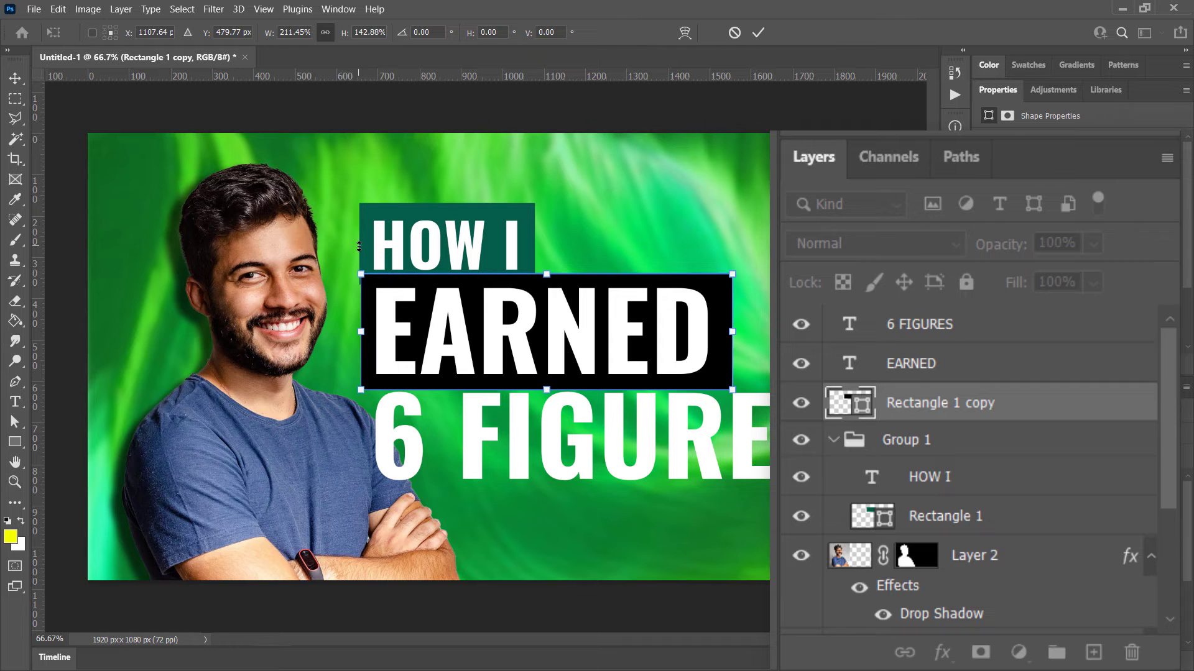
pyautogui.press('Return')
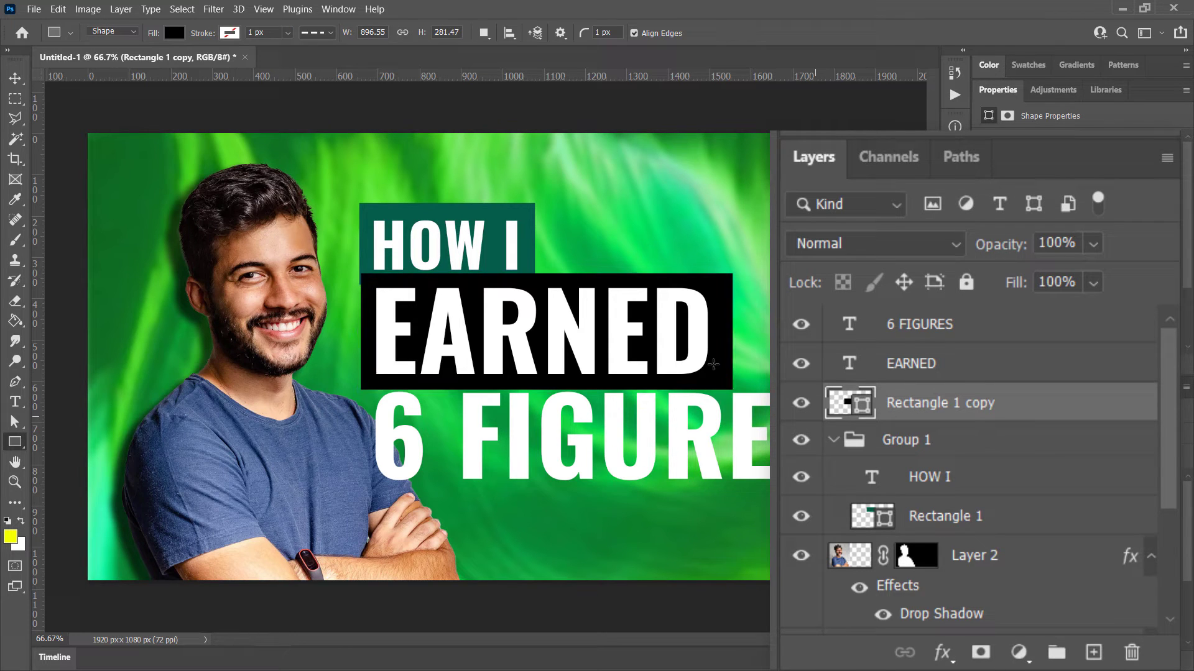
# Duplicate the black box and fill the copy with near-black #1d1d1d.
pyautogui.moveTo(989, 406); pyautogui.dragTo(1094, 652)
pyautogui.moveTo(995, 381); pyautogui.dragTo(1016, 343)
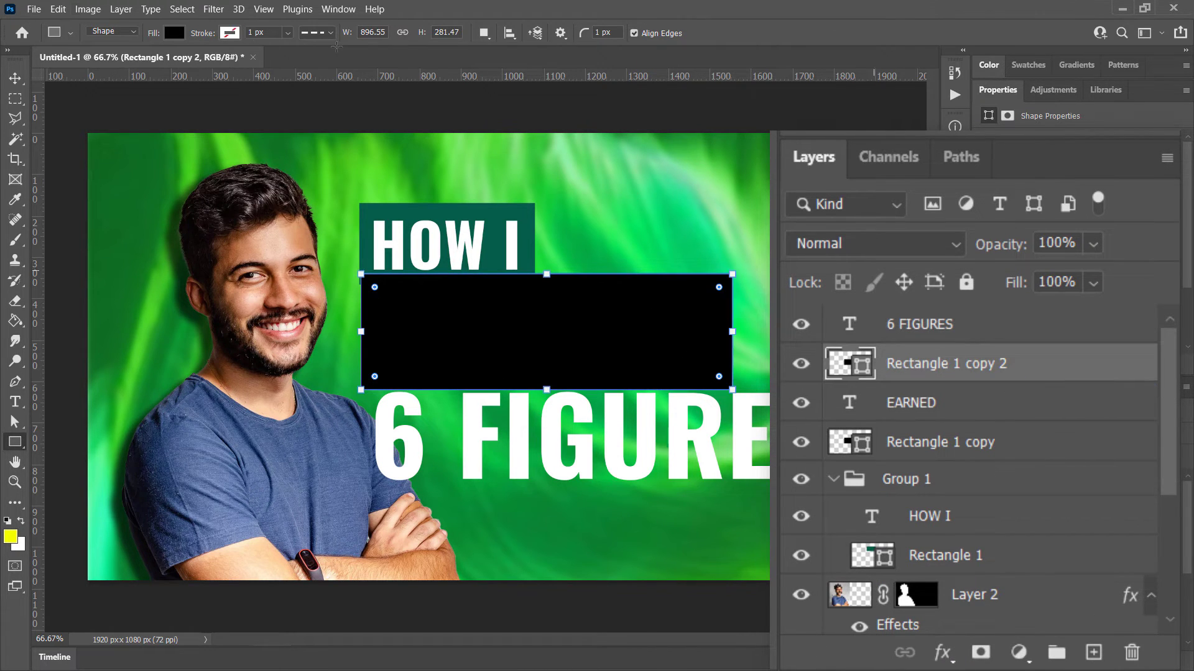
pyautogui.click(168, 36)
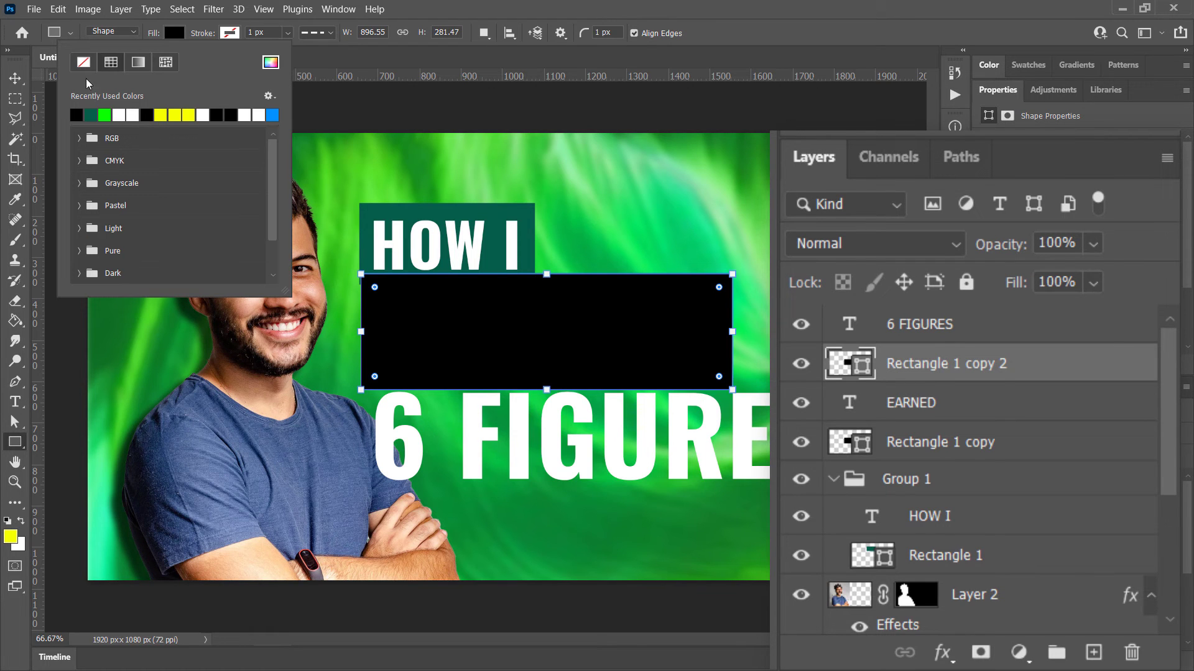
pyautogui.click(137, 63)
pyautogui.click(111, 63)
pyautogui.click(83, 62)
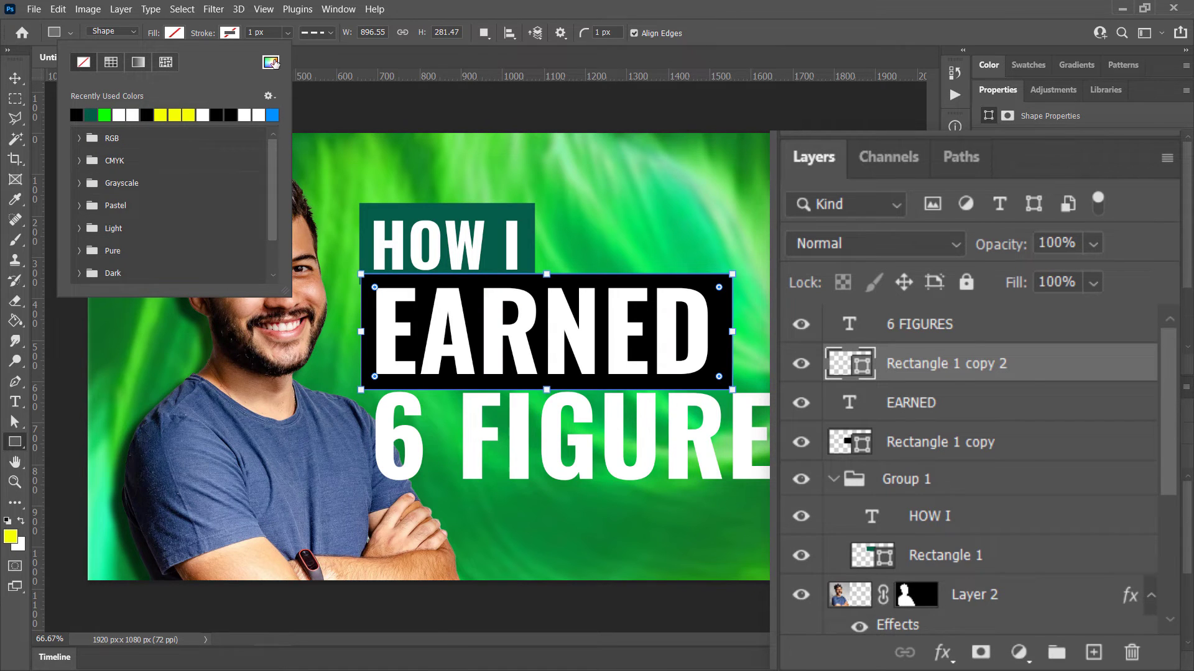
pyautogui.click(272, 63)
pyautogui.moveTo(105, 478); pyautogui.dragTo(27, 580)
pyautogui.click(390, 395)
pyautogui.click(647, 422)
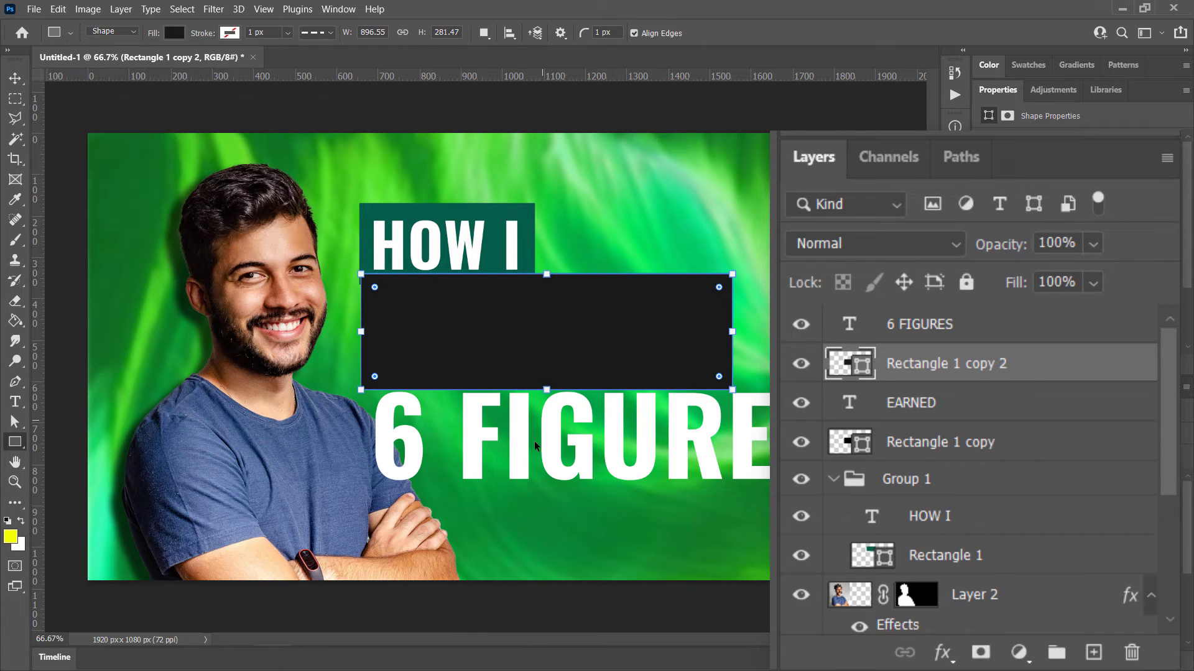
# Move the dark box behind 6 FIGURES and widen it to about 1170 × 281 px.
pyautogui.hotkey('ctrl', 't')
pyautogui.moveTo(556, 327); pyautogui.dragTo(553, 432)
pyautogui.moveTo(725, 445); pyautogui.dragTo(856, 447)
pyautogui.press('Return')
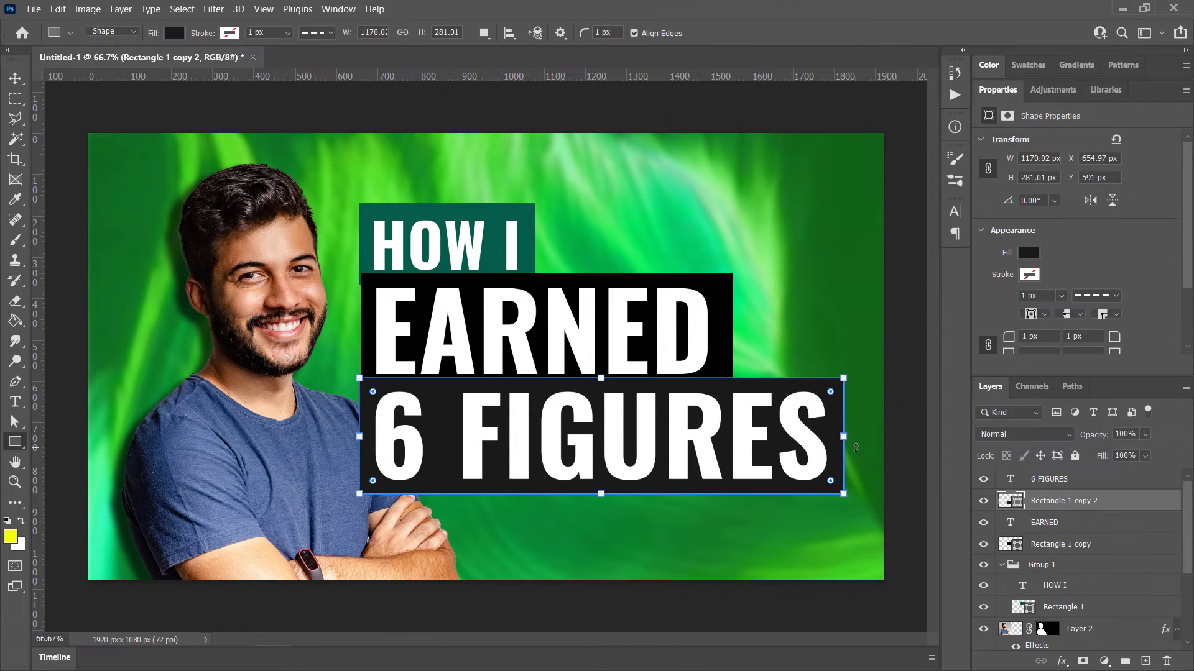
pyautogui.press('Return')
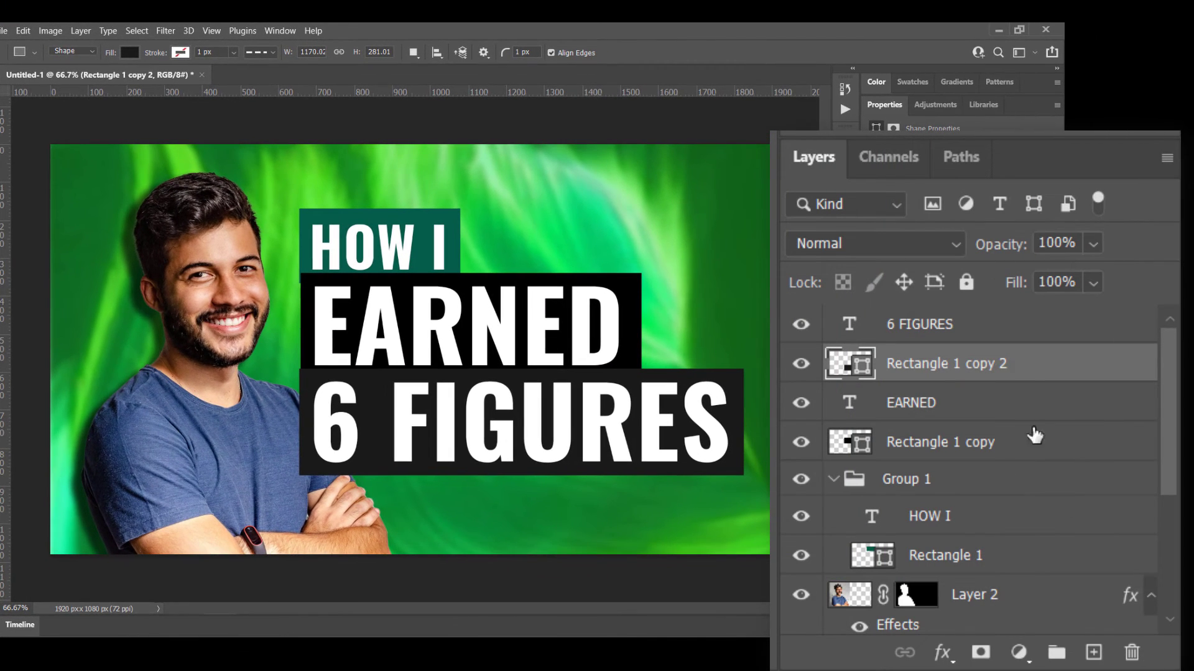
# Rename Group 1 to 'how I'.
pyautogui.scroll(-1, 933, 451)
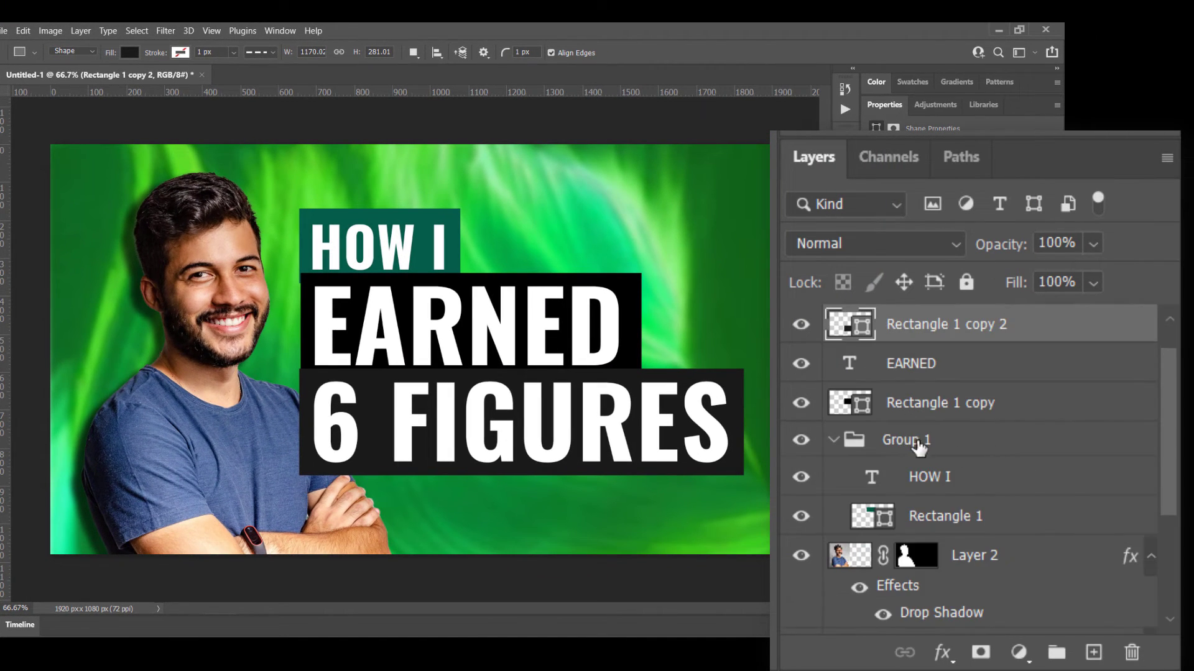
pyautogui.click(885, 442)
pyautogui.doubleClick(885, 443)
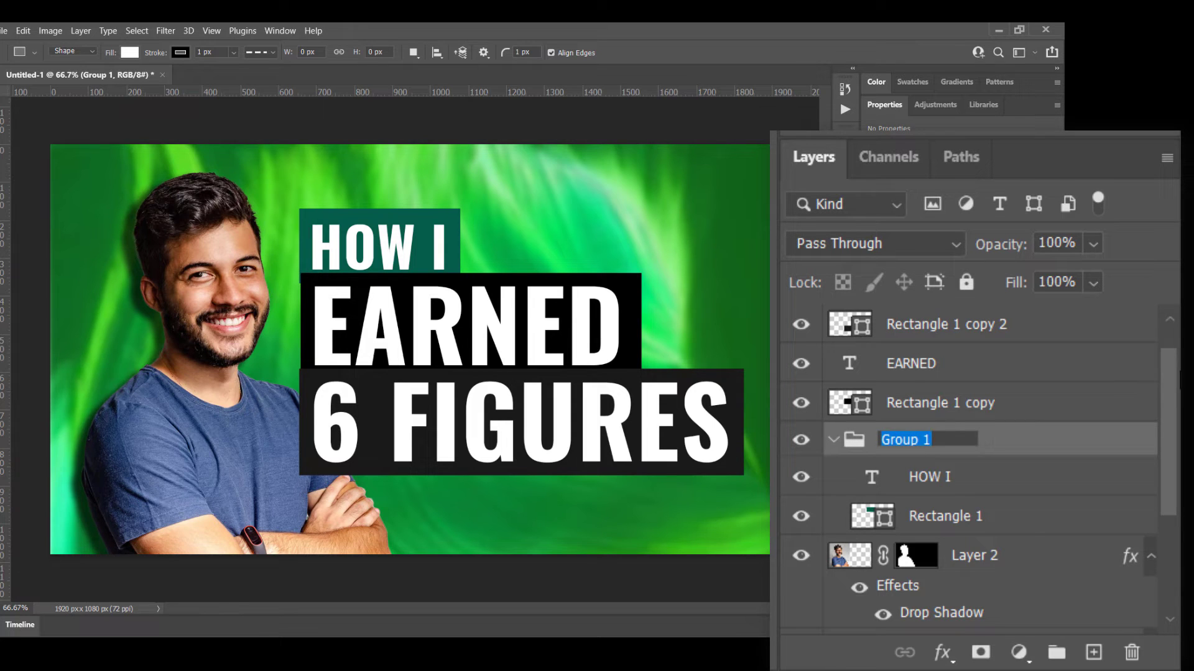
pyautogui.write('ho')
pyautogui.press('Return')
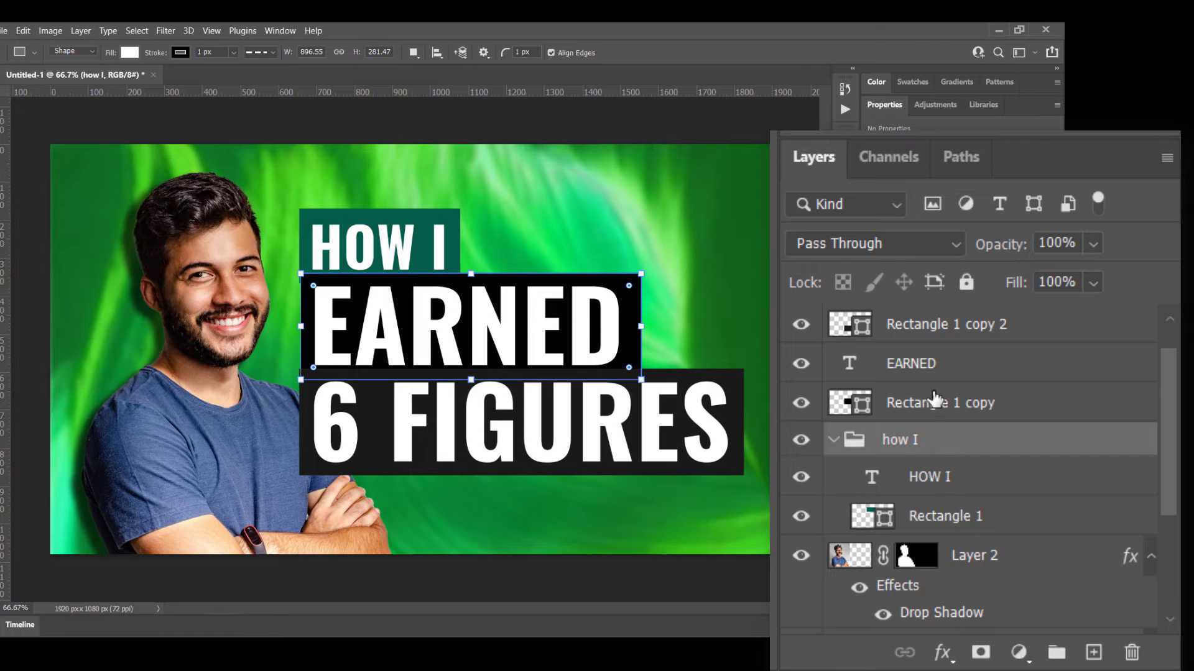
# Group EARNED with its black box and name the group 'Earned'.
pyautogui.click(934, 388)
pyautogui.keyDown('ctrl'); pyautogui.click(932, 364); pyautogui.keyUp('ctrl')
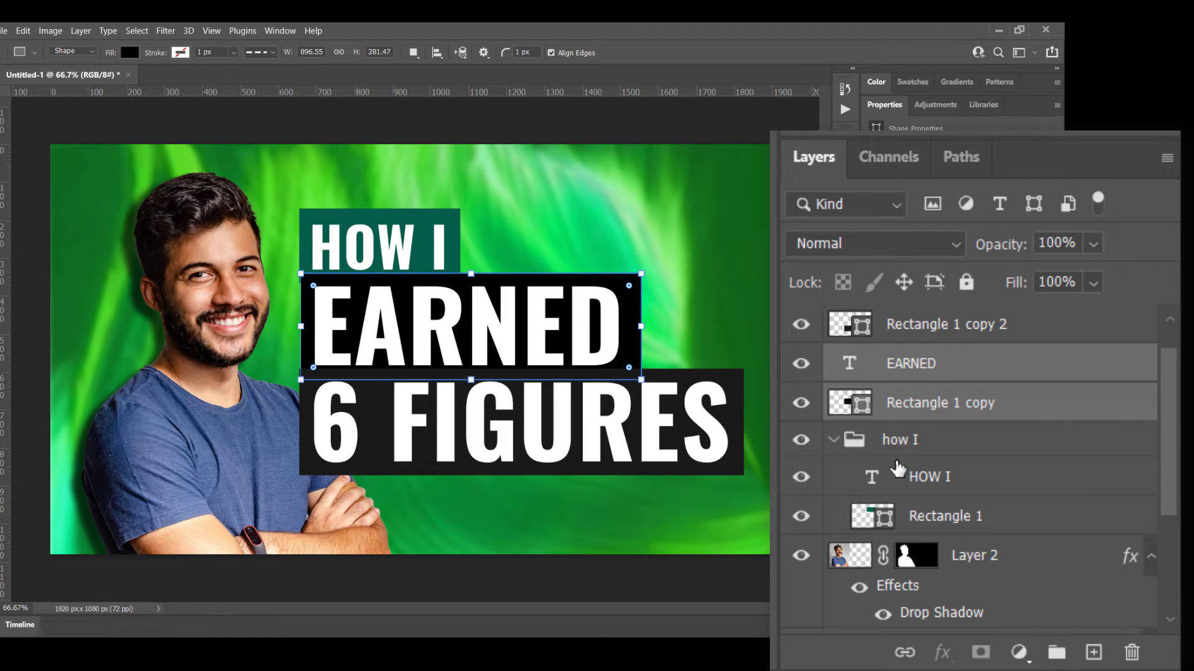
pyautogui.hotkey('ctrl', 'g')
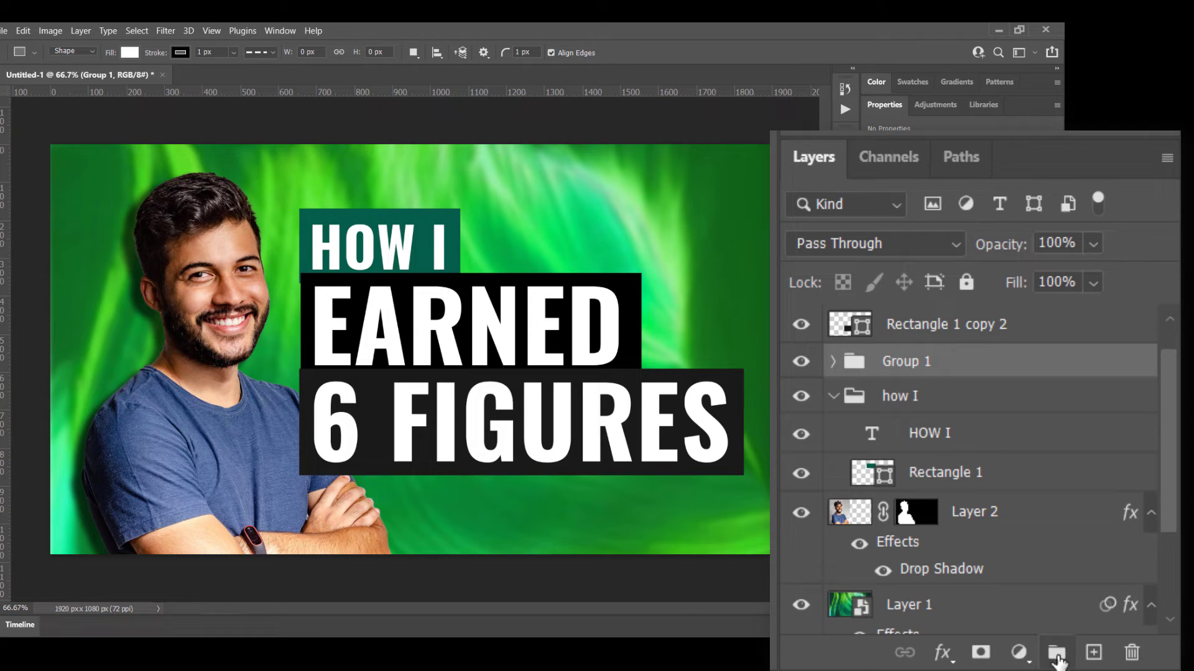
pyautogui.doubleClick(912, 363)
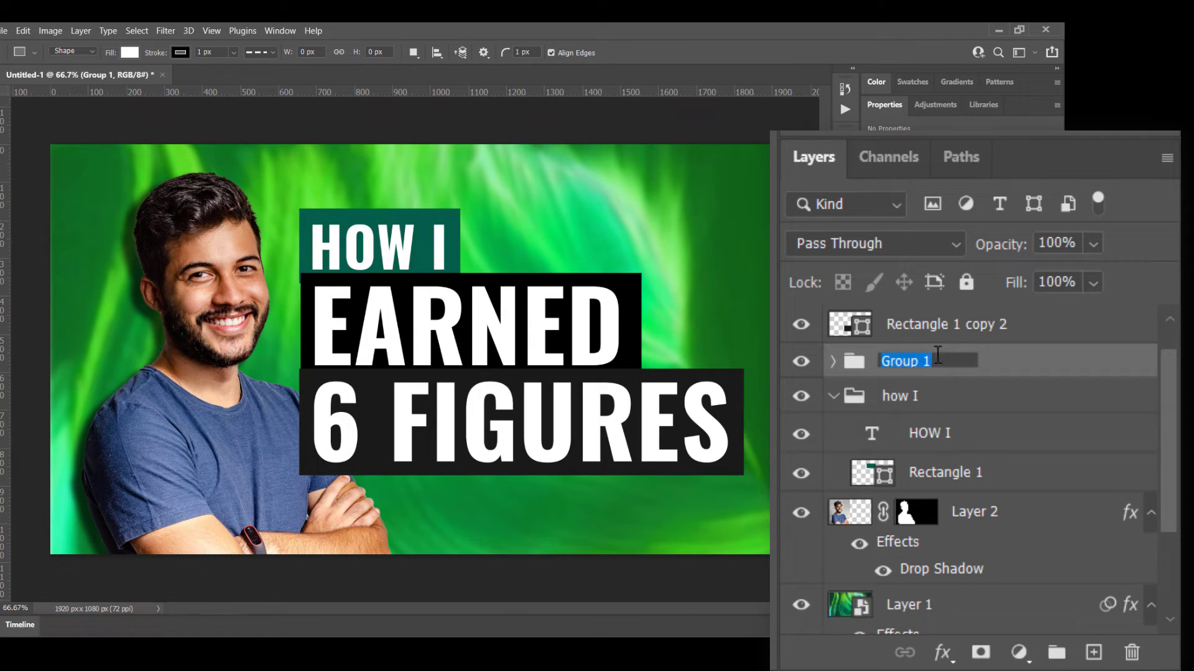
pyautogui.write('Ea')
pyautogui.press('Escape')
pyautogui.doubleClick(901, 364)
pyautogui.write('Earned')
pyautogui.press('Return')
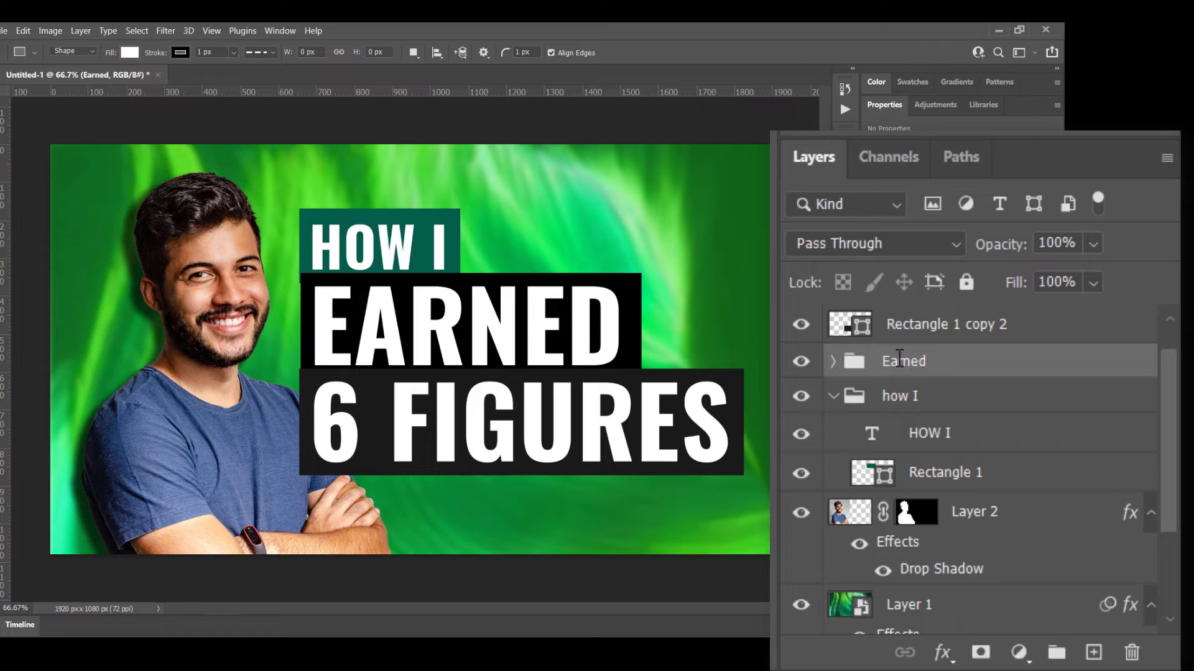
# Group 6 FIGURES with its dark box and name the group '6 Figures'.
pyautogui.click(963, 324)
pyautogui.scroll(1, 965, 345)
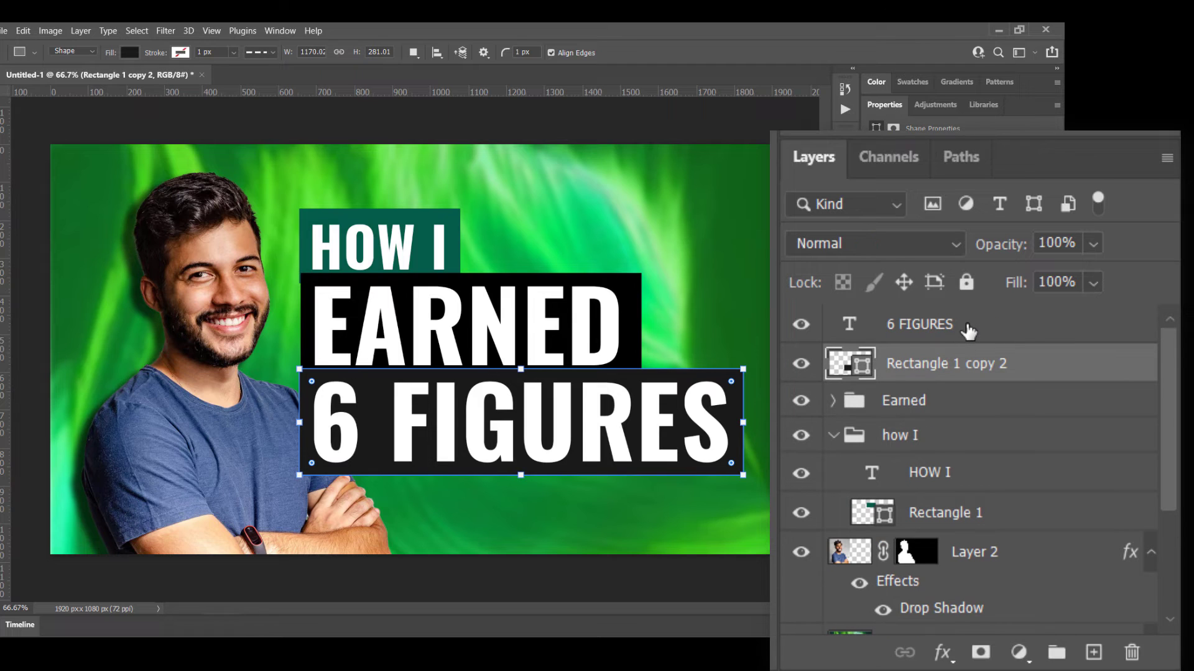
pyautogui.keyDown('shift'); pyautogui.click(968, 329); pyautogui.keyUp('shift')
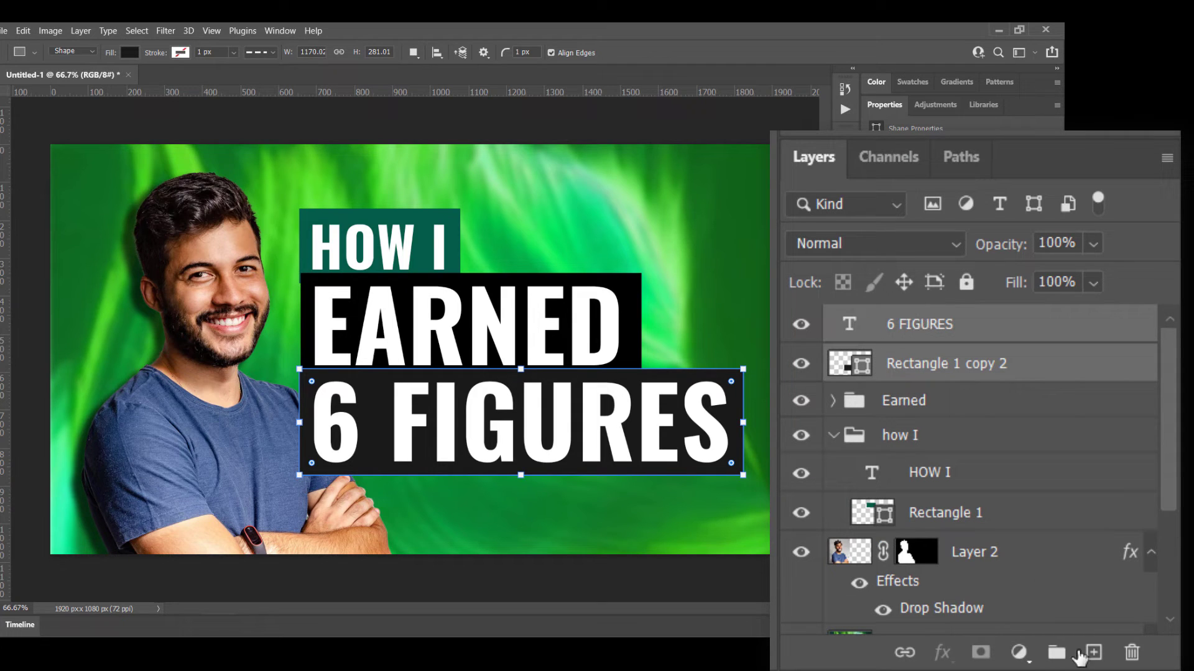
pyautogui.click(1057, 653)
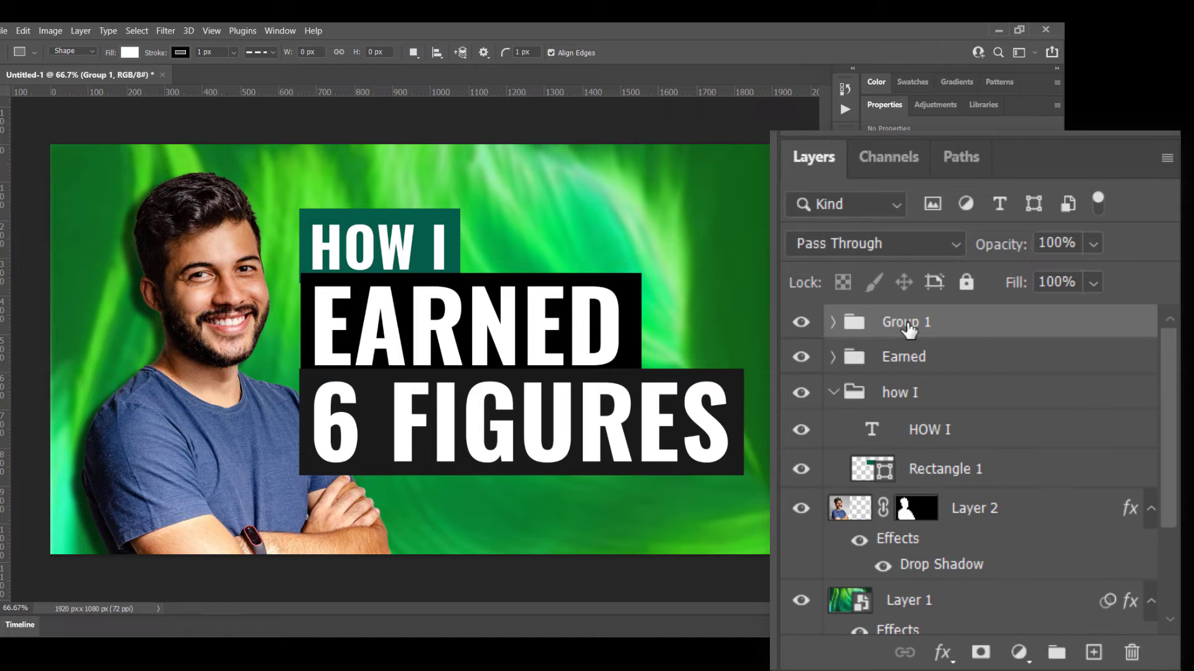
pyautogui.doubleClick(908, 322)
pyautogui.write('6 Fi')
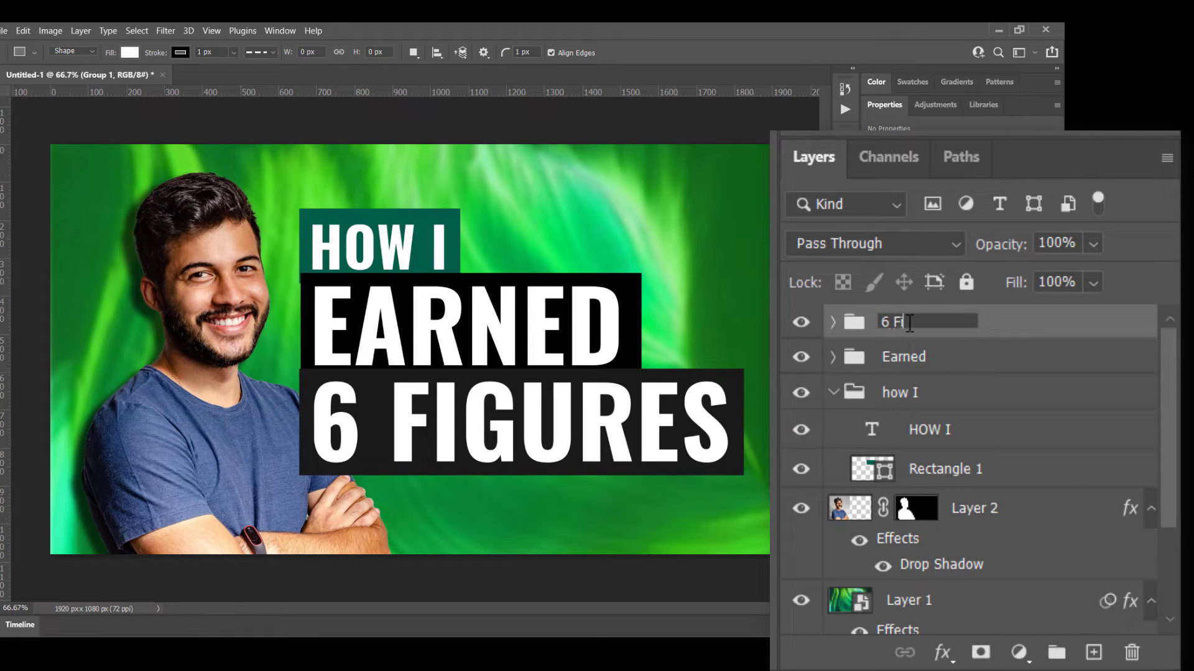
pyautogui.write('gures')
pyautogui.press('Return')
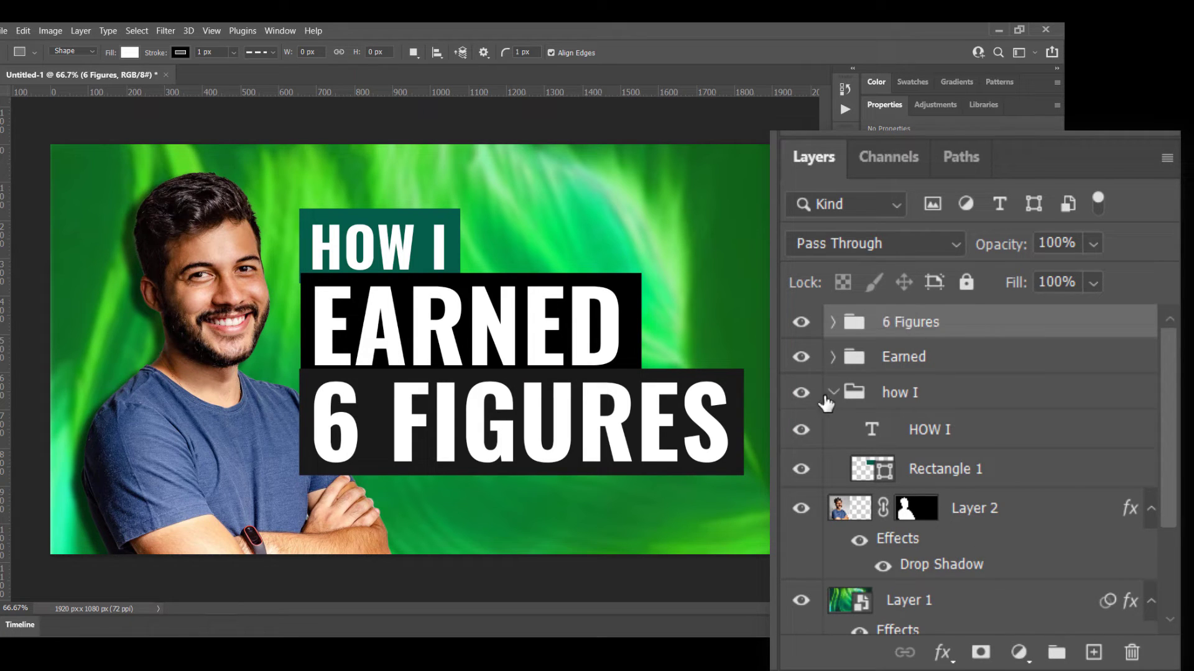
# Move the how I group to the top of the layer stack.
pyautogui.click(833, 393)
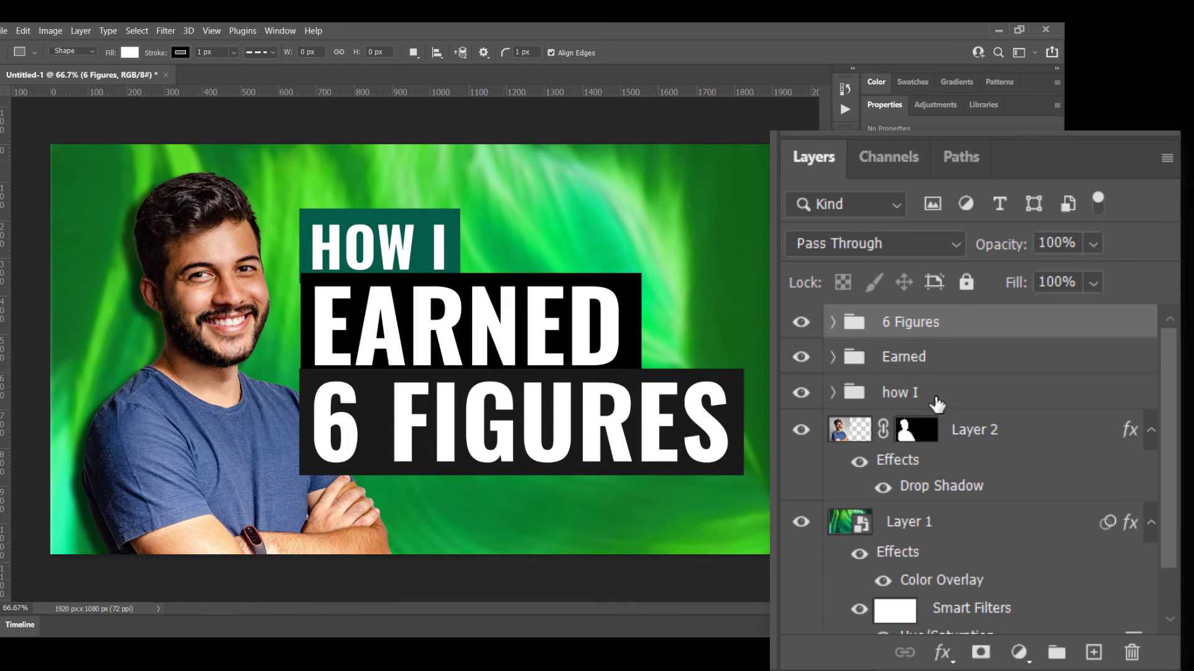
pyautogui.click(933, 398)
pyautogui.click(917, 358)
pyautogui.click(921, 401)
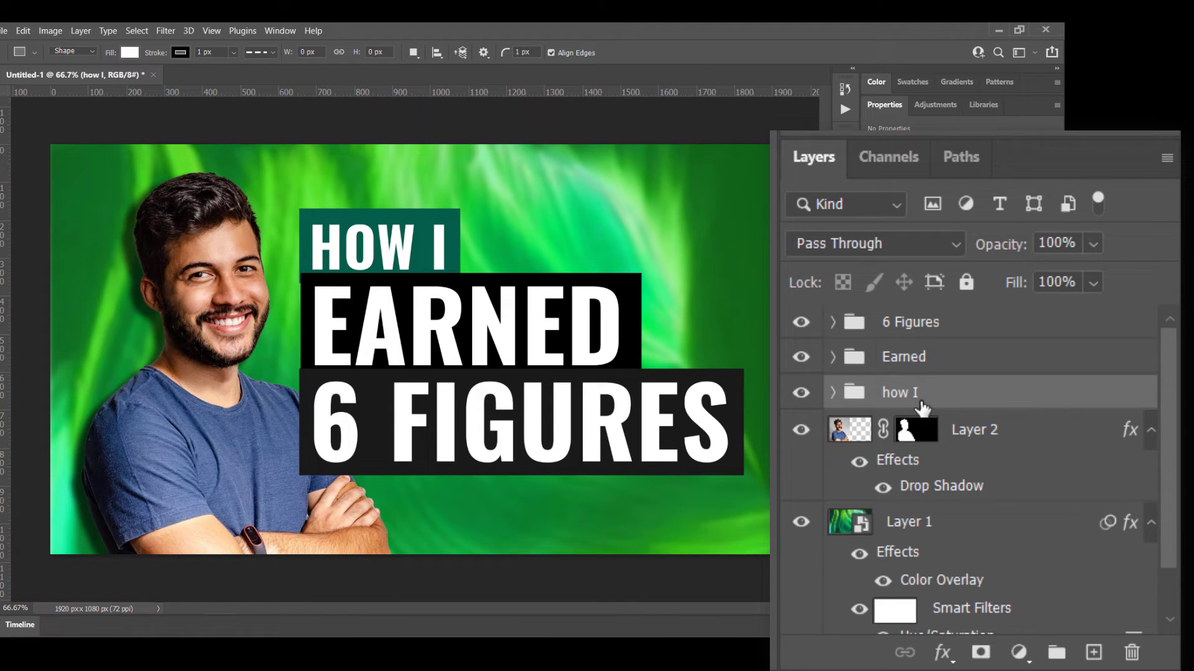
pyautogui.moveTo(967, 386); pyautogui.dragTo(967, 308)
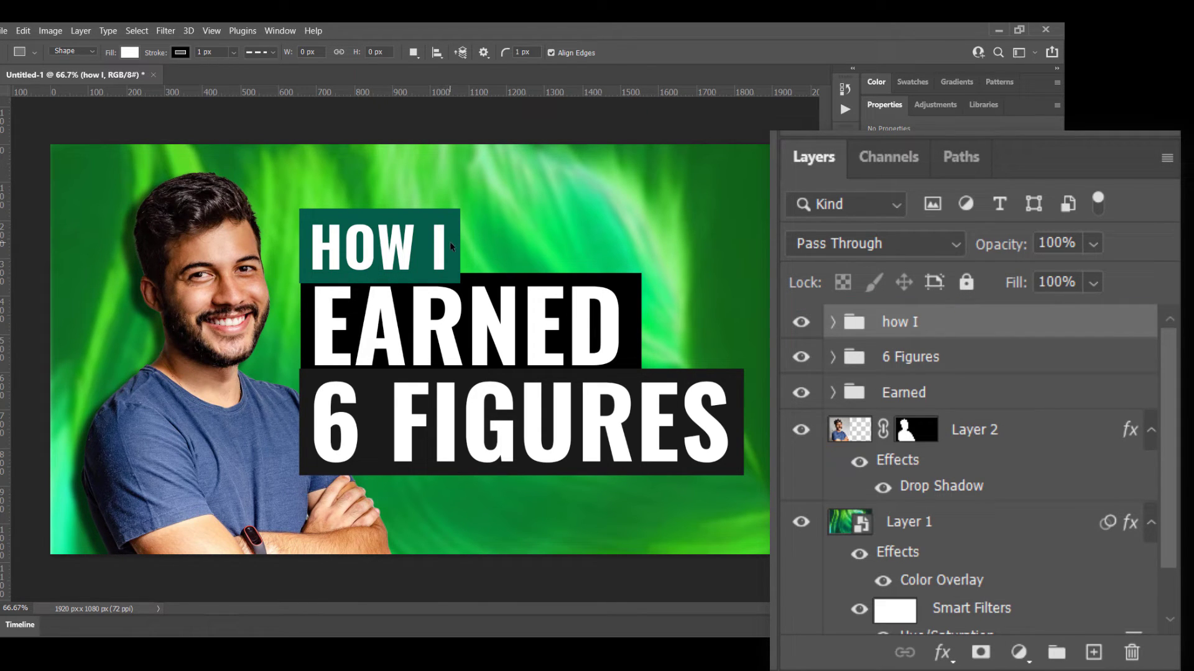
# Tilt the HOW I box counter-clockwise and shift it slightly up-left.
pyautogui.hotkey('ctrl', 't')
pyautogui.moveTo(494, 194); pyautogui.dragTo(487, 180)
pyautogui.moveTo(419, 261); pyautogui.dragTo(401, 245)
pyautogui.press('Return')
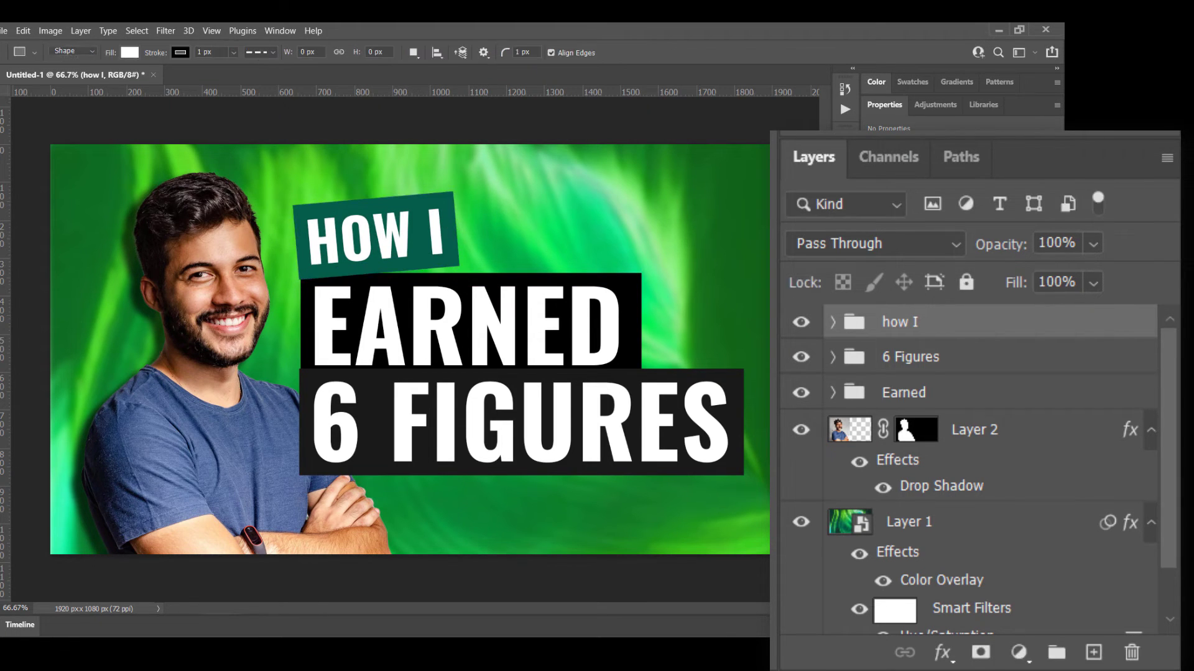
# Tilt the 6 FIGURES box about 1.87° clockwise, shrink it to roughly 88%, and slide it left.
pyautogui.click(952, 401)
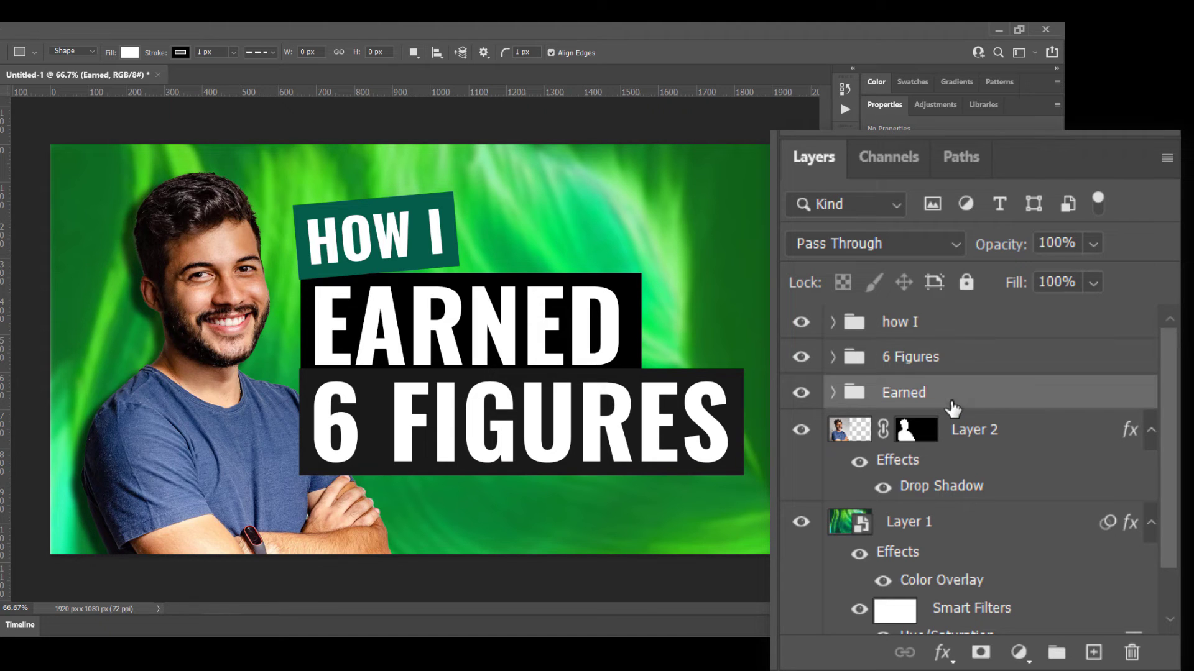
pyautogui.click(908, 364)
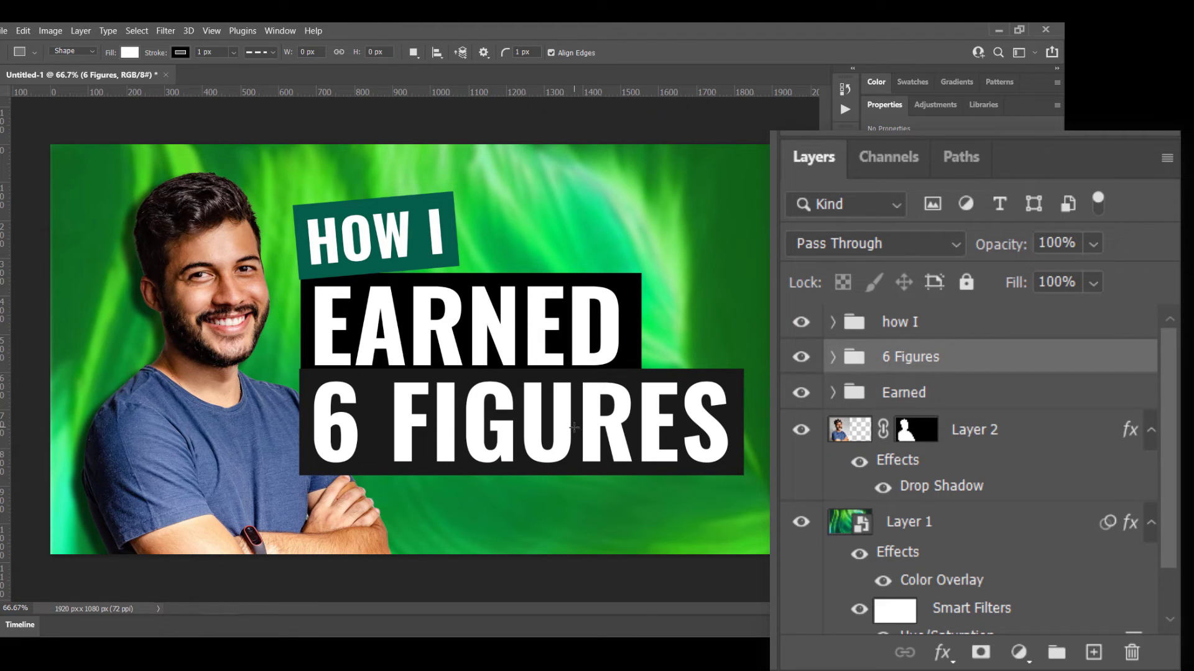
pyautogui.hotkey('ctrl', 't')
pyautogui.moveTo(573, 427); pyautogui.dragTo(575, 438)
pyautogui.moveTo(765, 488); pyautogui.dragTo(763, 504)
pyautogui.moveTo(701, 465)
pyautogui.mouseDown()
pyautogui.moveTo(667, 476)
pyautogui.moveTo(690, 481)
pyautogui.mouseUp()
pyautogui.press('Return')
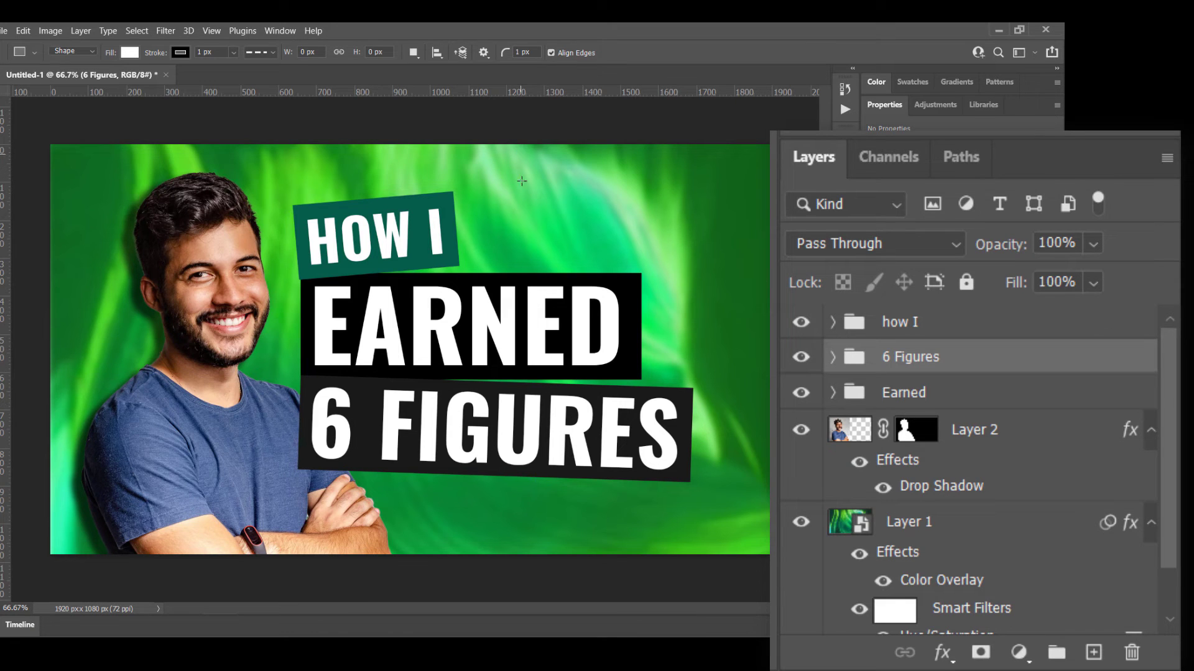
# Try enlarging all three headline groups together to about 108%, then back out.
pyautogui.click(929, 395)
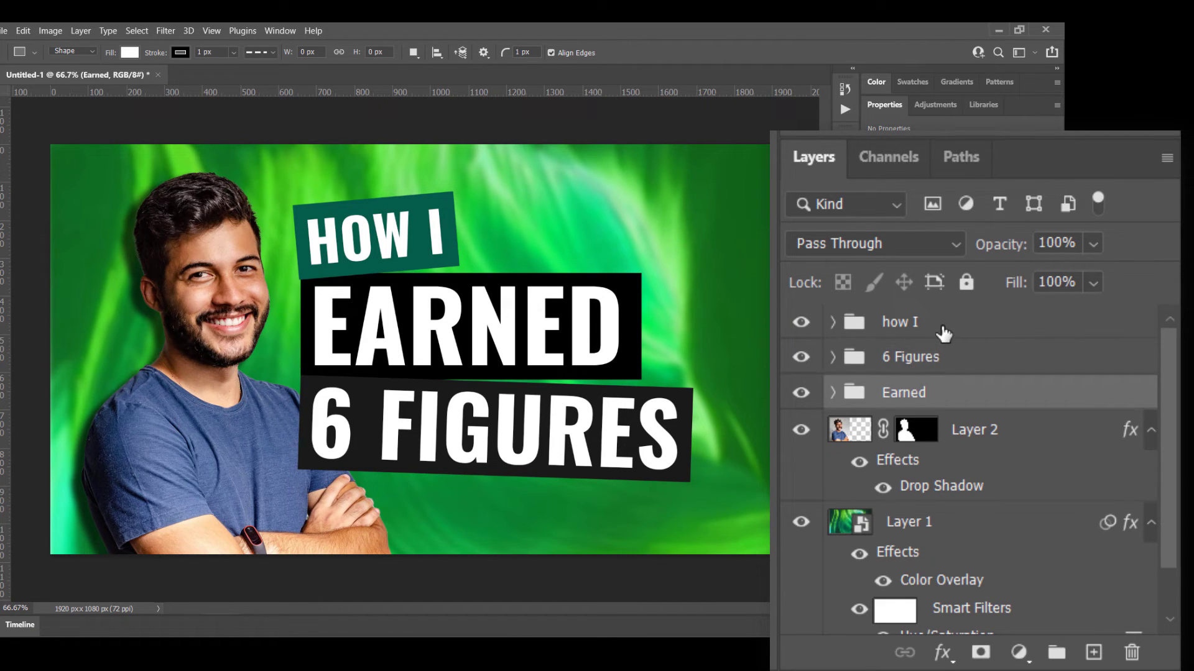
pyautogui.keyDown('shift'); pyautogui.click(942, 326); pyautogui.keyUp('shift')
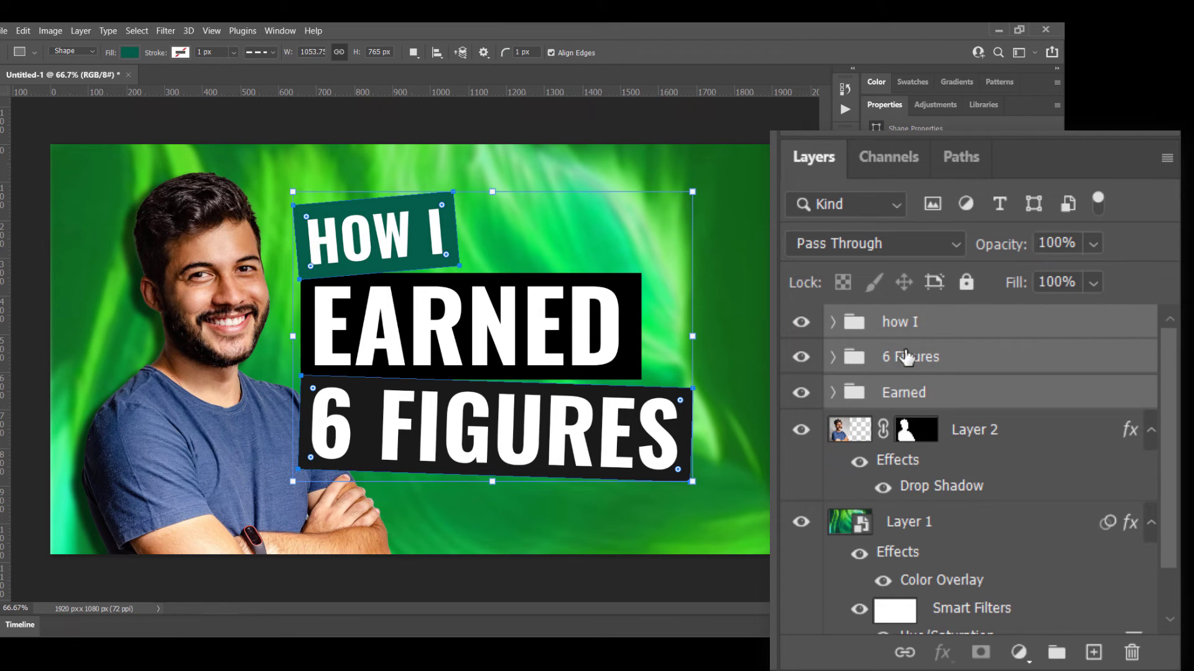
pyautogui.hotkey('ctrl', 't')
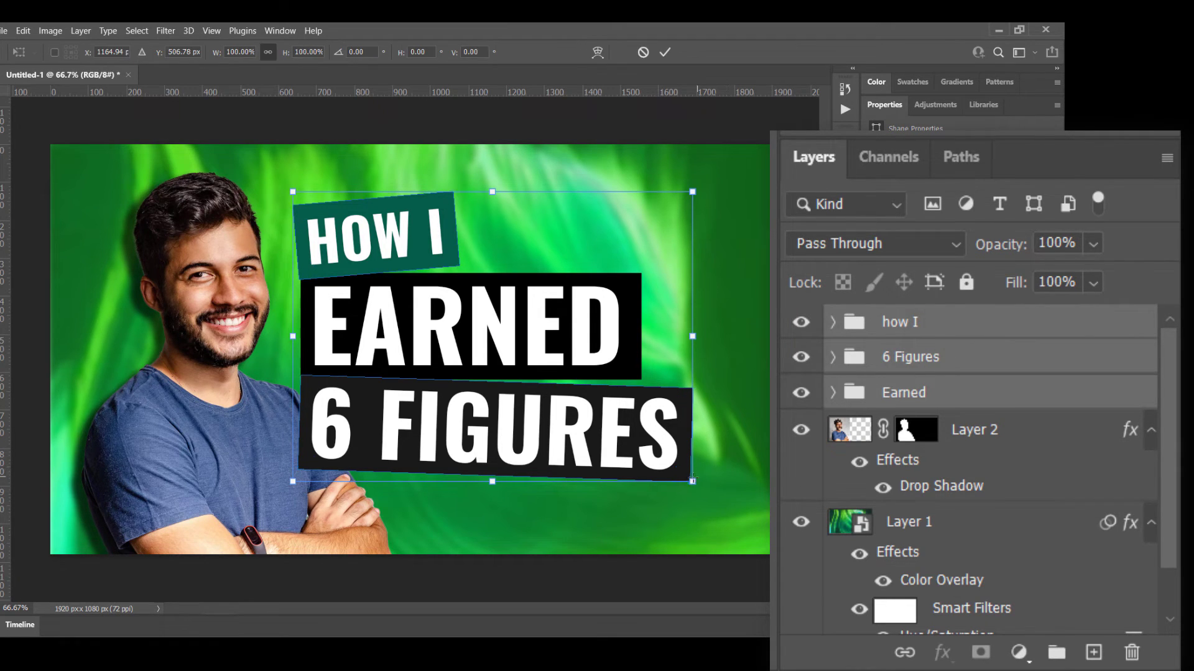
pyautogui.moveTo(692, 481); pyautogui.dragTo(727, 506)
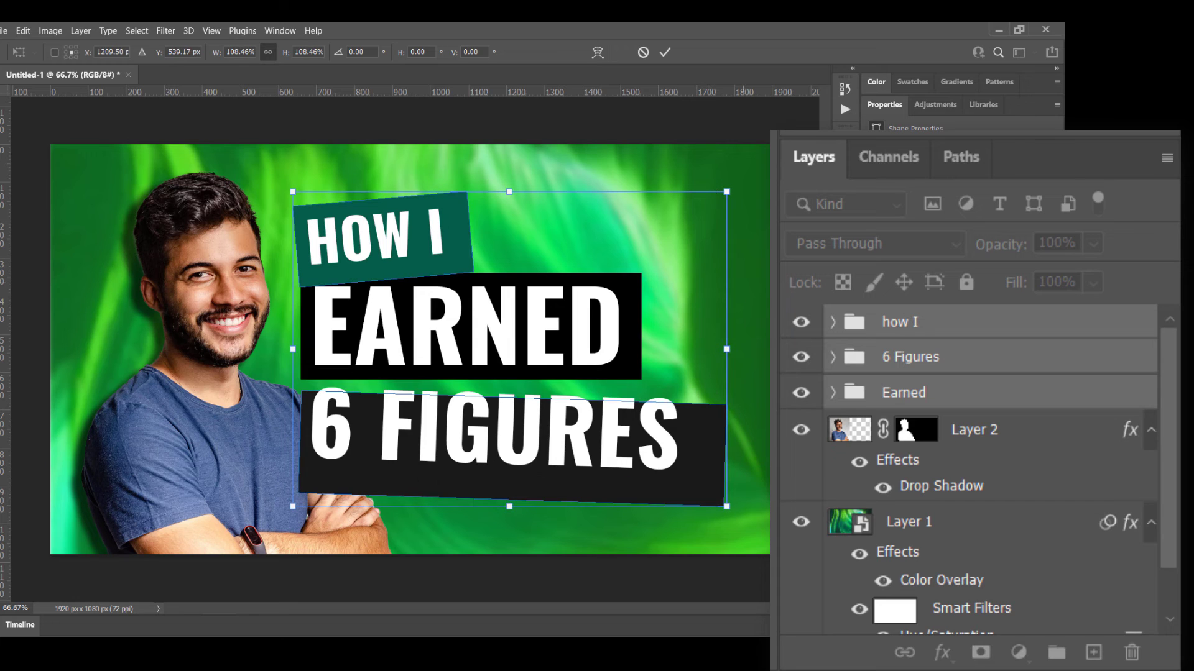
pyautogui.press('Return')
# Inspect the Earned group's layers and retry a 108% whole-headline enlargement before cancelling.
pyautogui.click(954, 330)
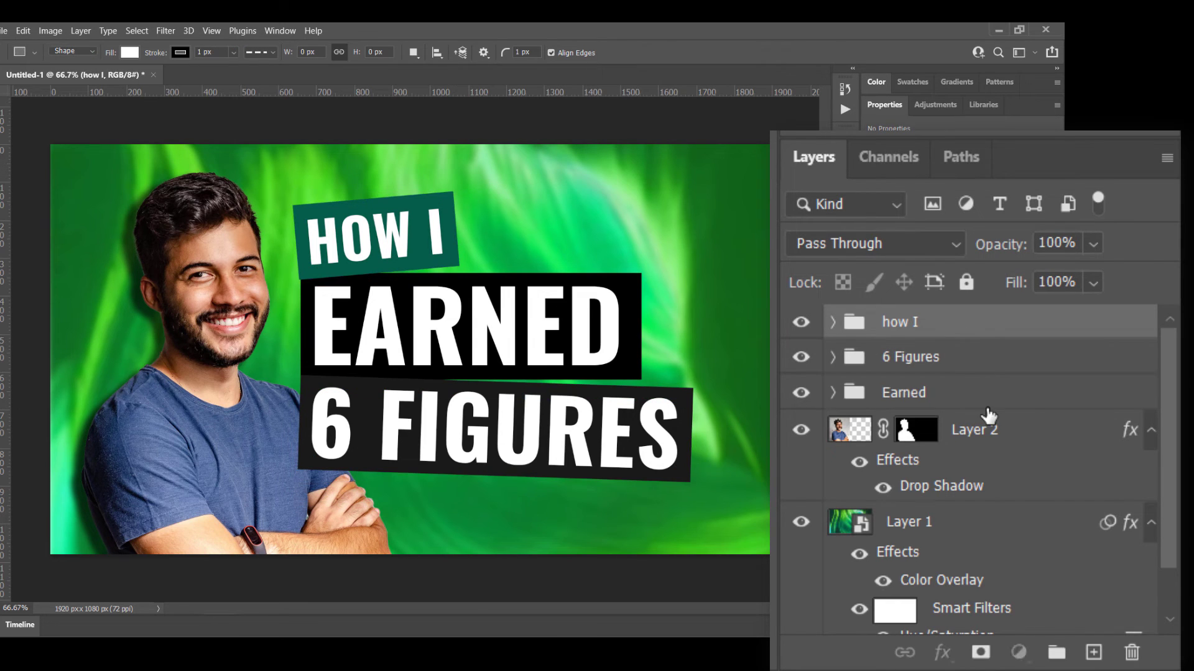
pyautogui.click(984, 397)
pyautogui.click(833, 393)
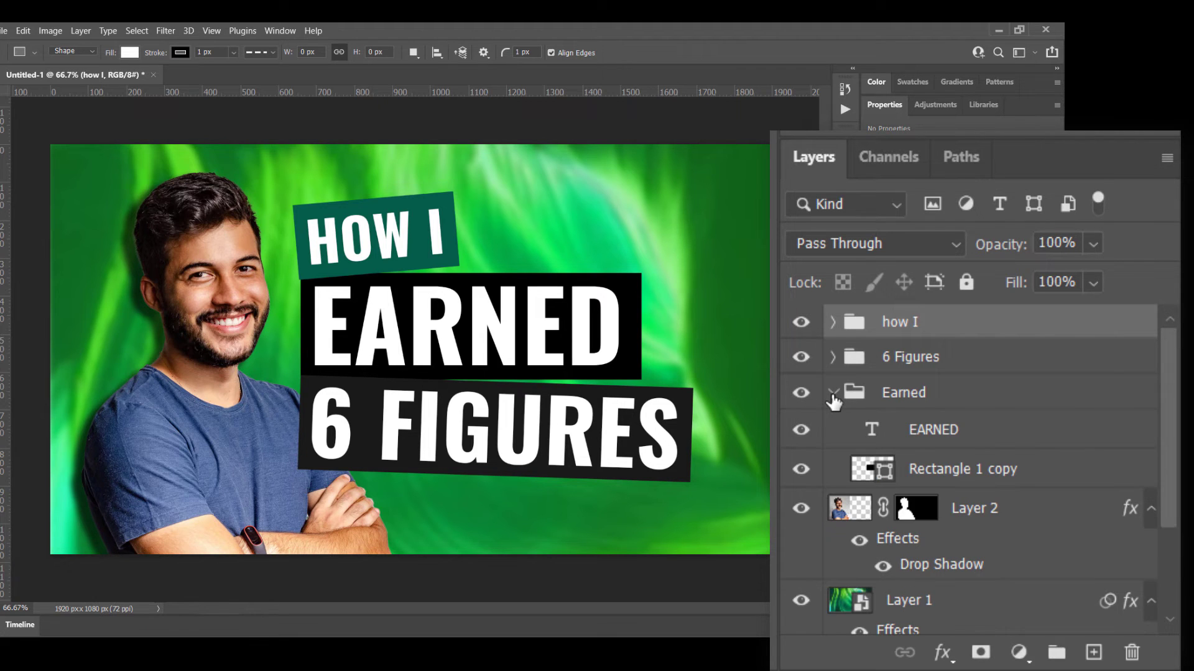
pyautogui.click(833, 393)
pyautogui.click(883, 390)
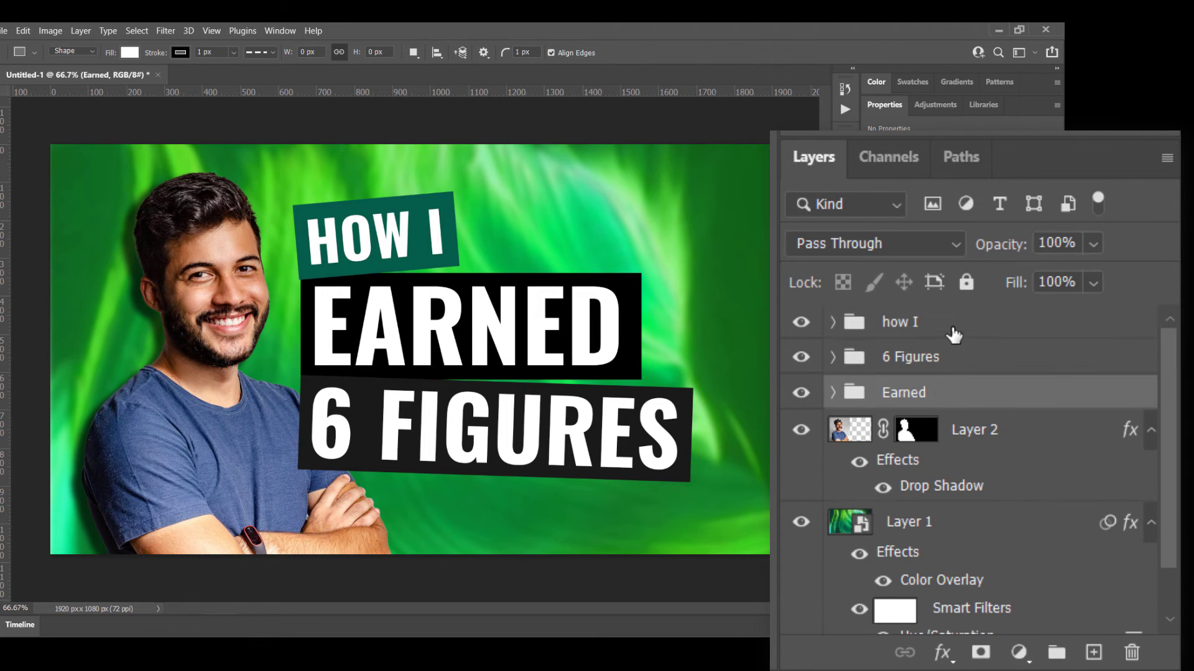
pyautogui.keyDown('shift'); pyautogui.click(966, 330); pyautogui.keyUp('shift')
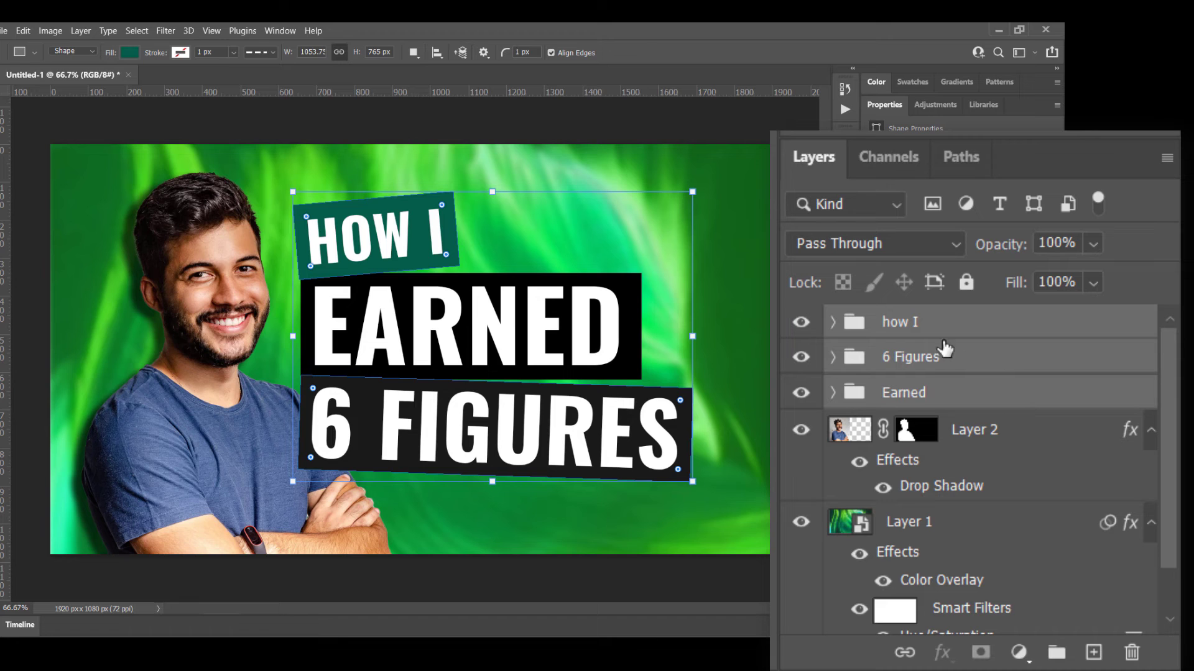
pyautogui.hotkey('ctrl', 't')
pyautogui.moveTo(692, 192); pyautogui.dragTo(725, 168)
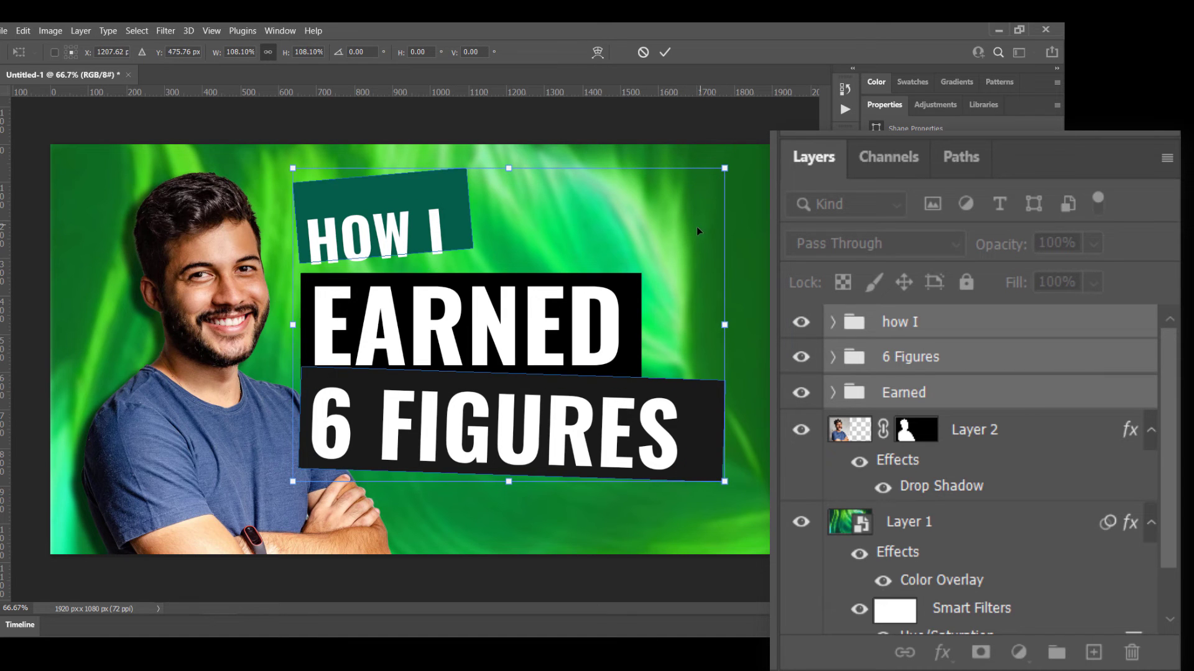
pyautogui.press('Return')
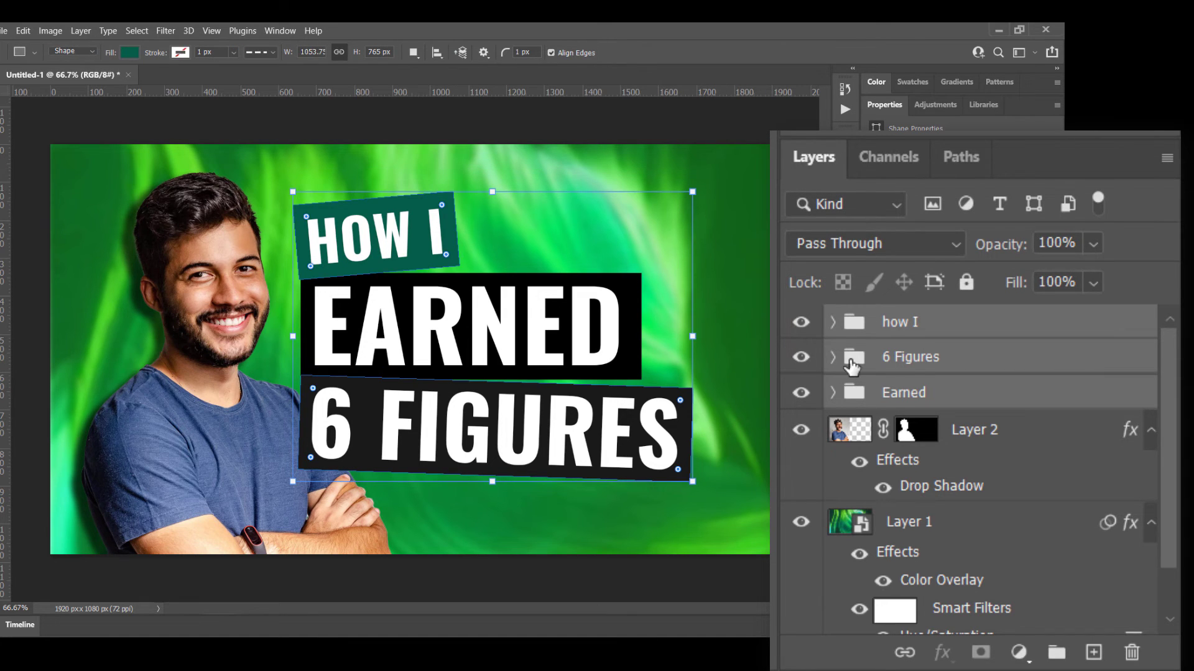
# Scale the EARNED text and its Rectangle 1 copy box up to roughly 111%.
pyautogui.click(848, 365)
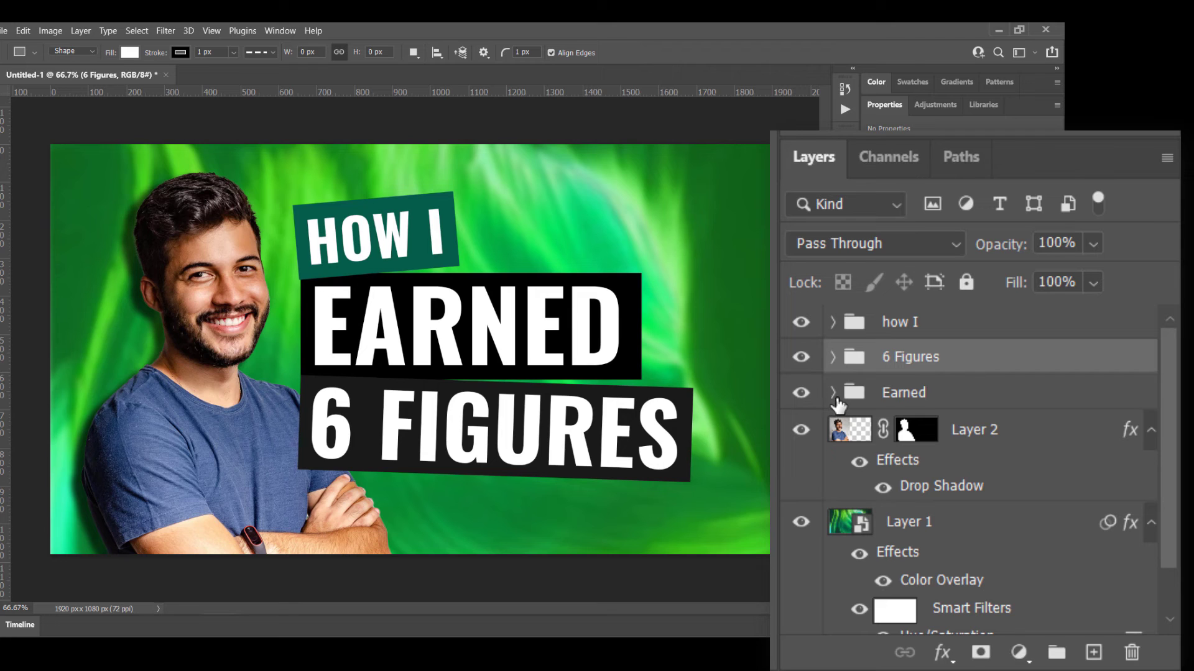
pyautogui.click(901, 391)
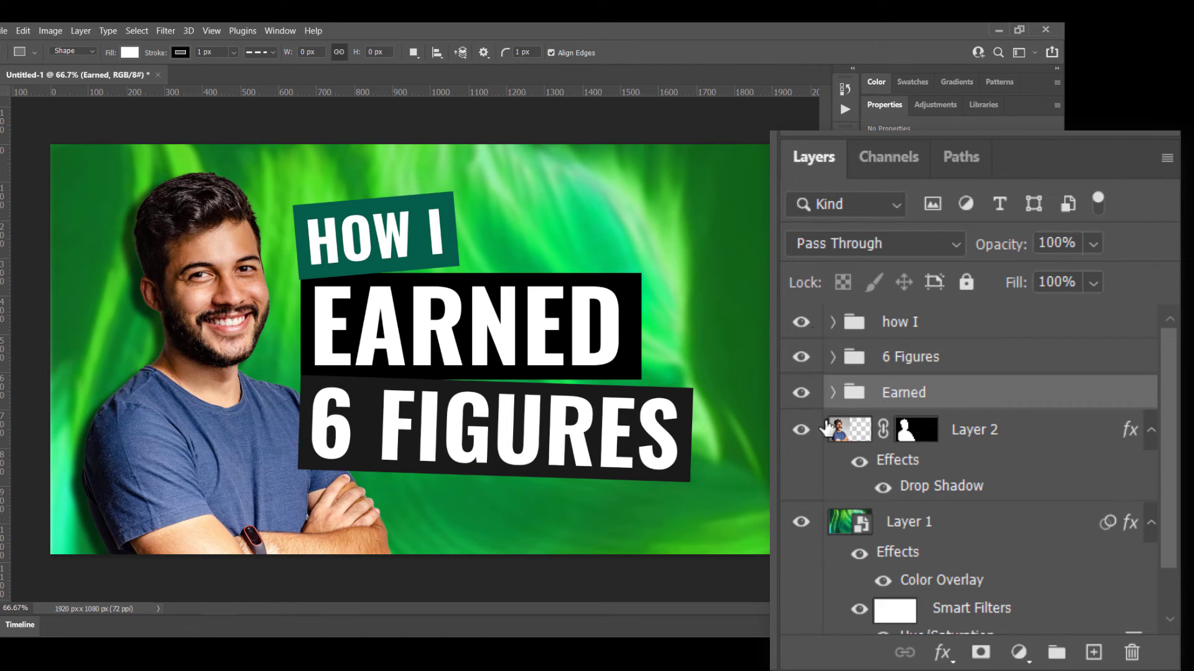
pyautogui.click(832, 393)
pyautogui.click(955, 479)
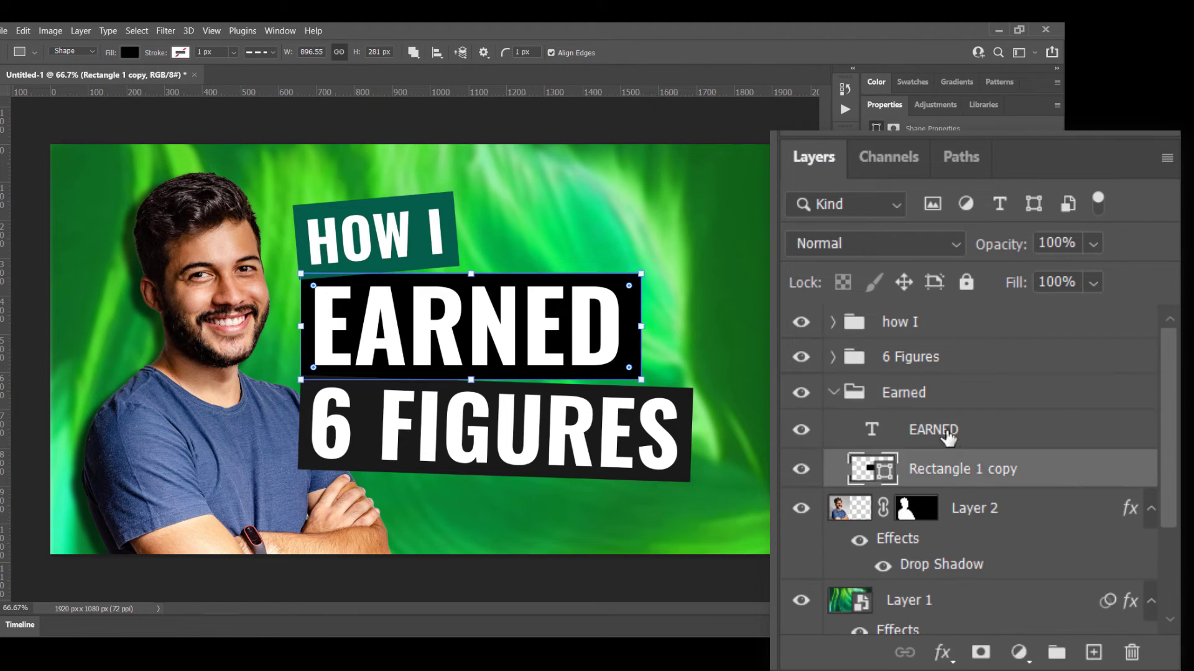
pyautogui.keyDown('shift'); pyautogui.click(932, 431); pyautogui.keyUp('shift')
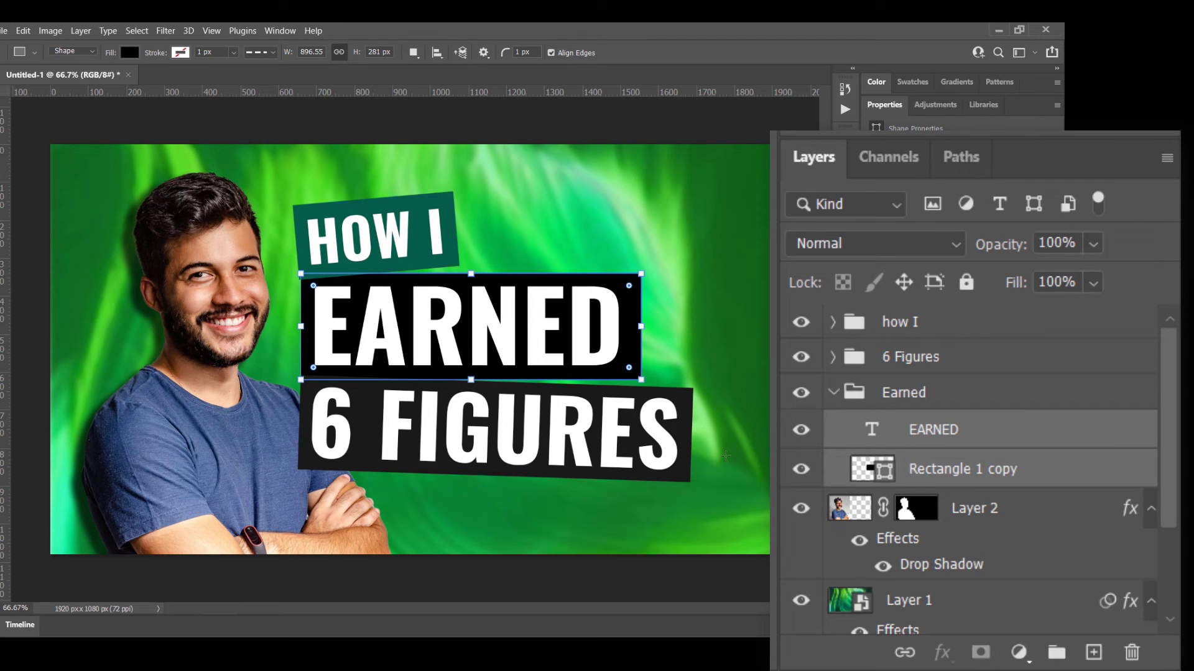
pyautogui.hotkey('ctrl', 't')
pyautogui.moveTo(641, 380); pyautogui.dragTo(677, 391)
# Scale the 6 FIGURES group up and nudge it slightly upward.
pyautogui.click(920, 363)
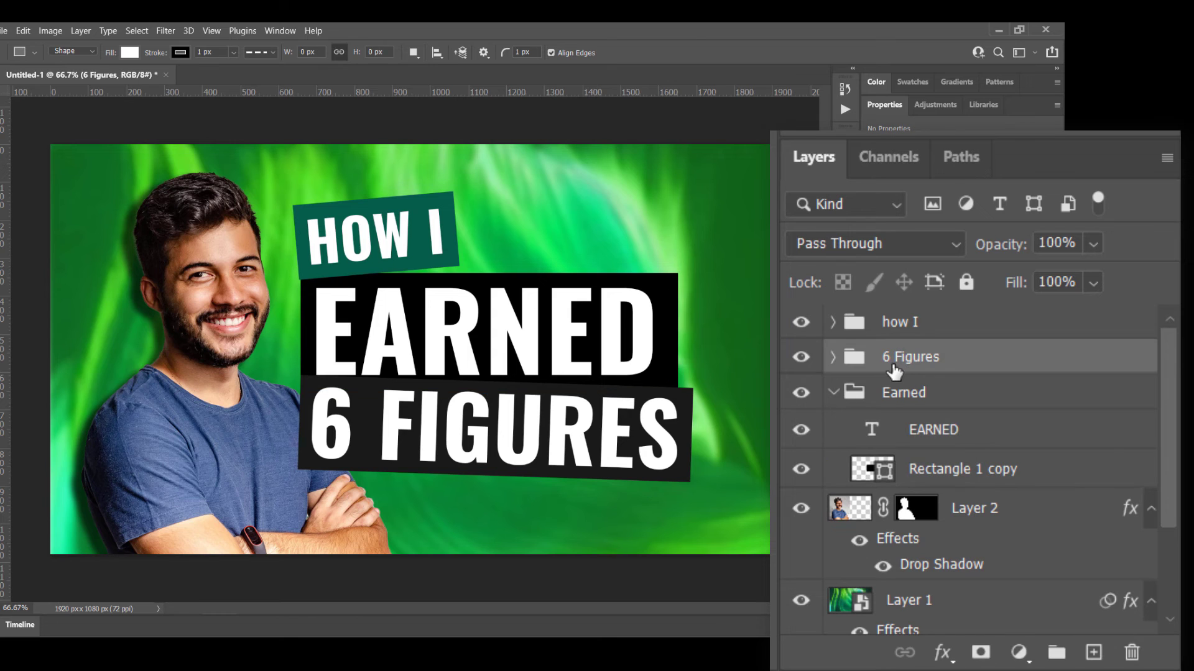
pyautogui.moveTo(694, 484); pyautogui.dragTo(723, 508)
pyautogui.press('Return')
pyautogui.press('u')
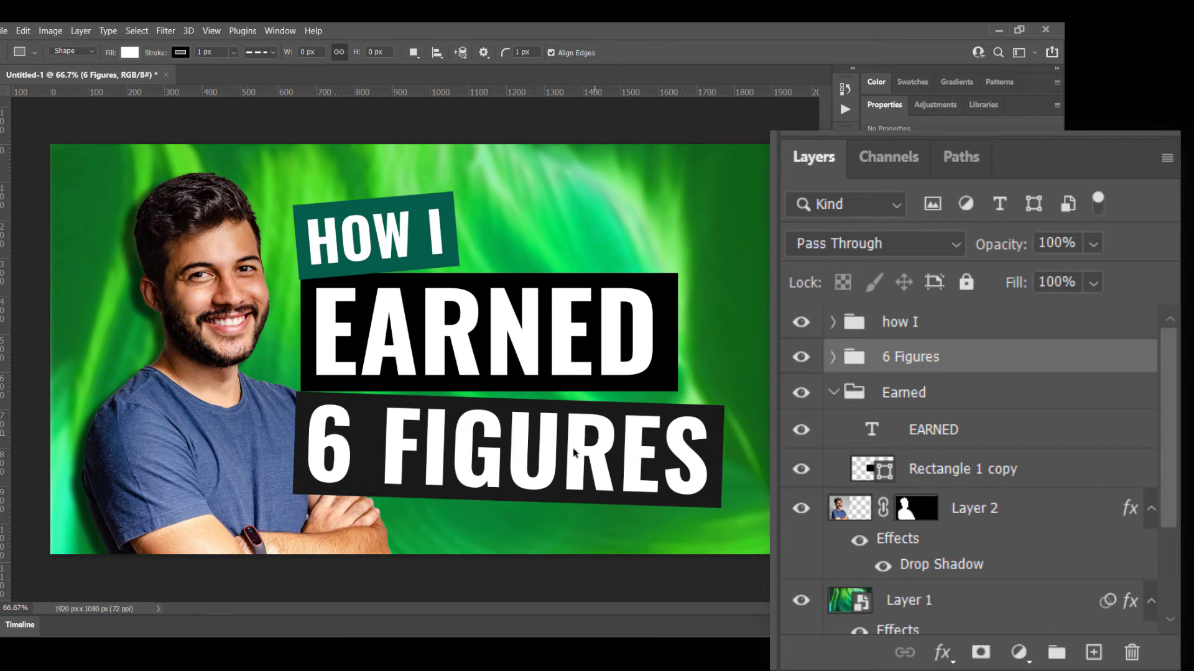
pyautogui.moveTo(601, 423); pyautogui.dragTo(601, 417)
# Move the HOW I box about 285 px right, centred above EARNED.
pyautogui.click(947, 328)
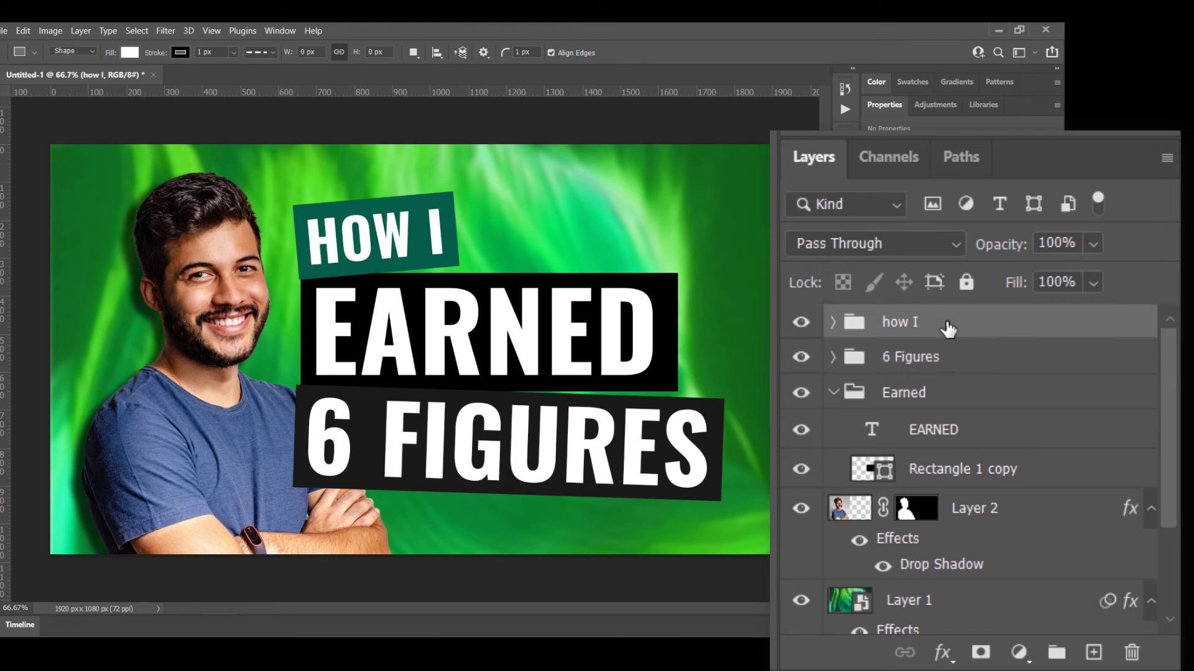
pyautogui.hotkey('ctrl', 't')
pyautogui.moveTo(362, 245); pyautogui.dragTo(485, 244)
pyautogui.press('Return')
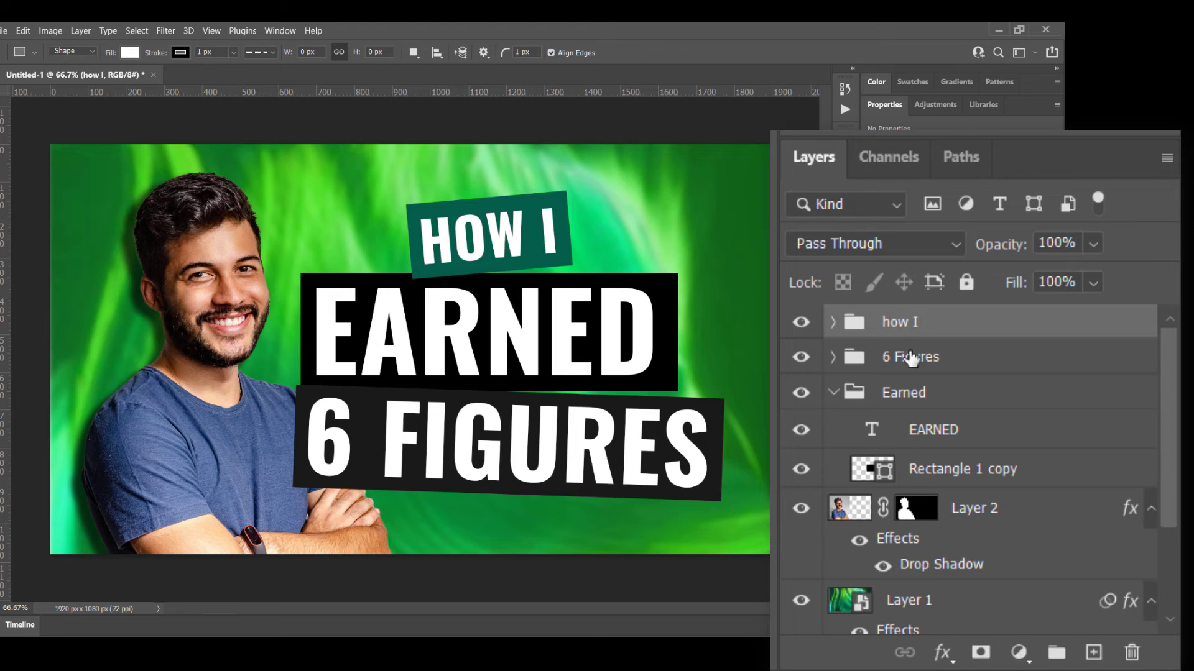
# Nudge the 6 FIGURES box slightly left into alignment.
pyautogui.click(906, 357)
pyautogui.hotkey('ctrl', 't')
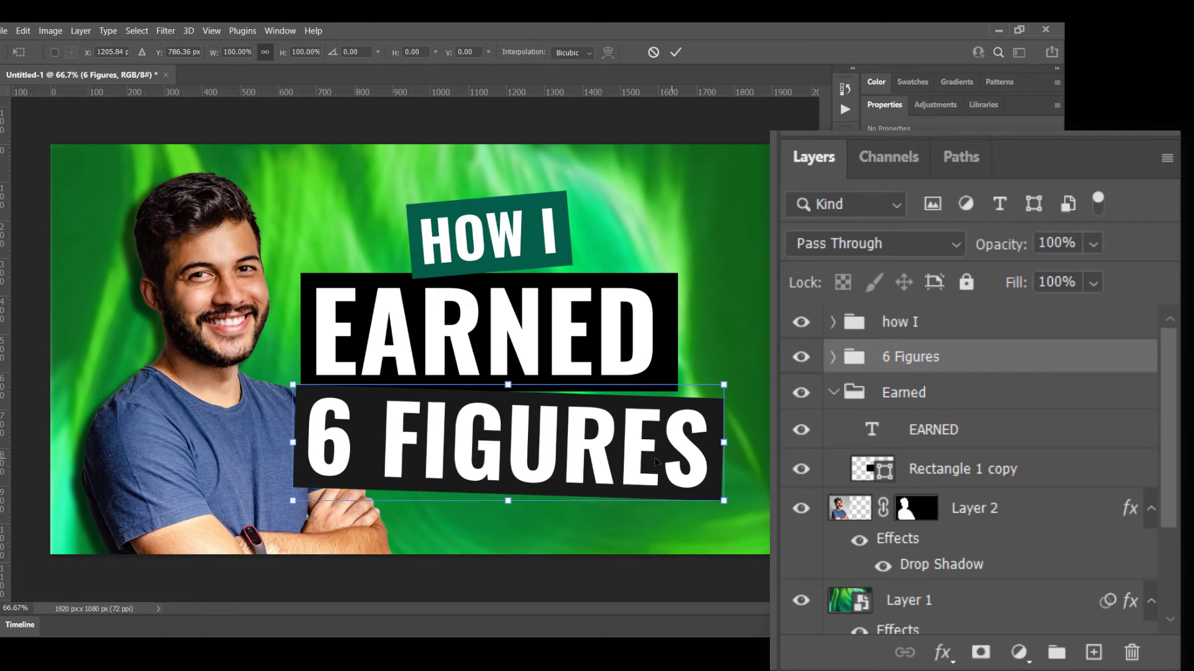
pyautogui.moveTo(654, 458)
pyautogui.mouseDown()
pyautogui.moveTo(628, 458)
pyautogui.moveTo(654, 458)
pyautogui.mouseUp()
pyautogui.press('Escape')
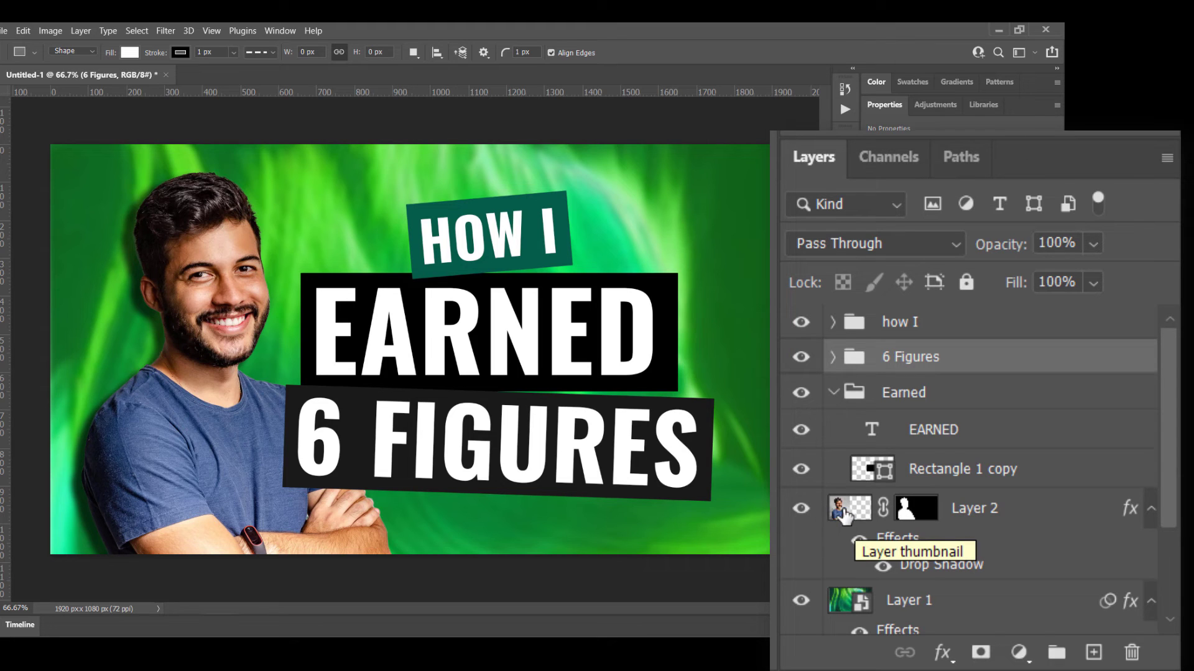
# Shift the man's portrait on Layer 2 about 30 px to the left.
pyautogui.click(849, 513)
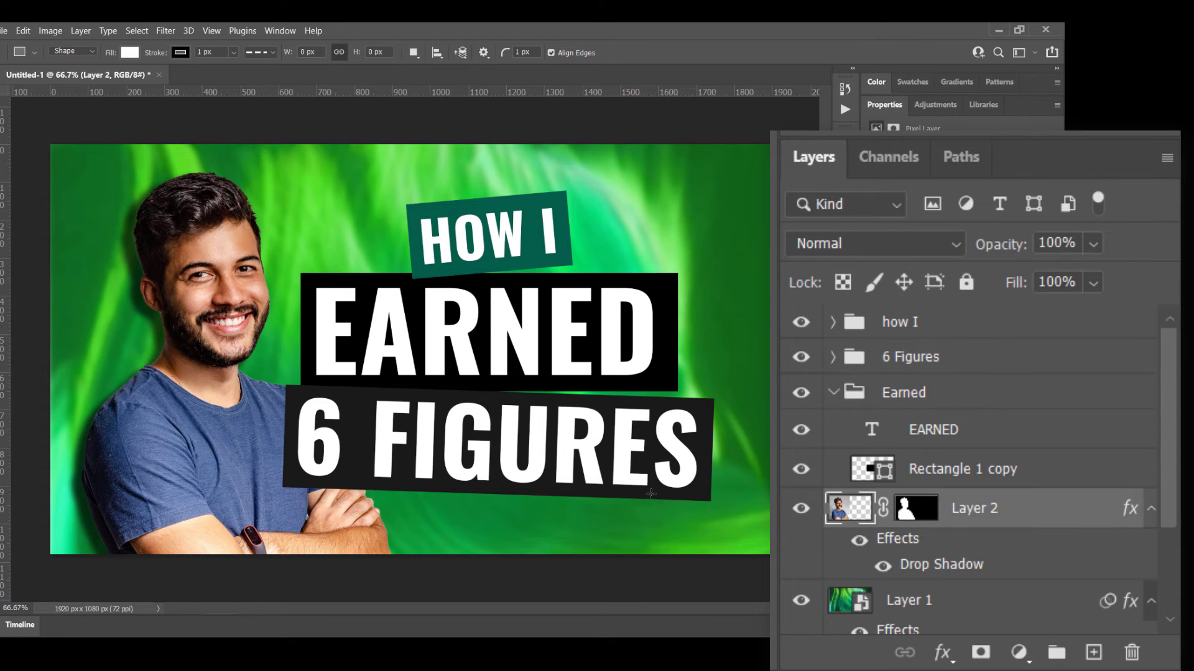
pyautogui.hotkey('ctrl', 't')
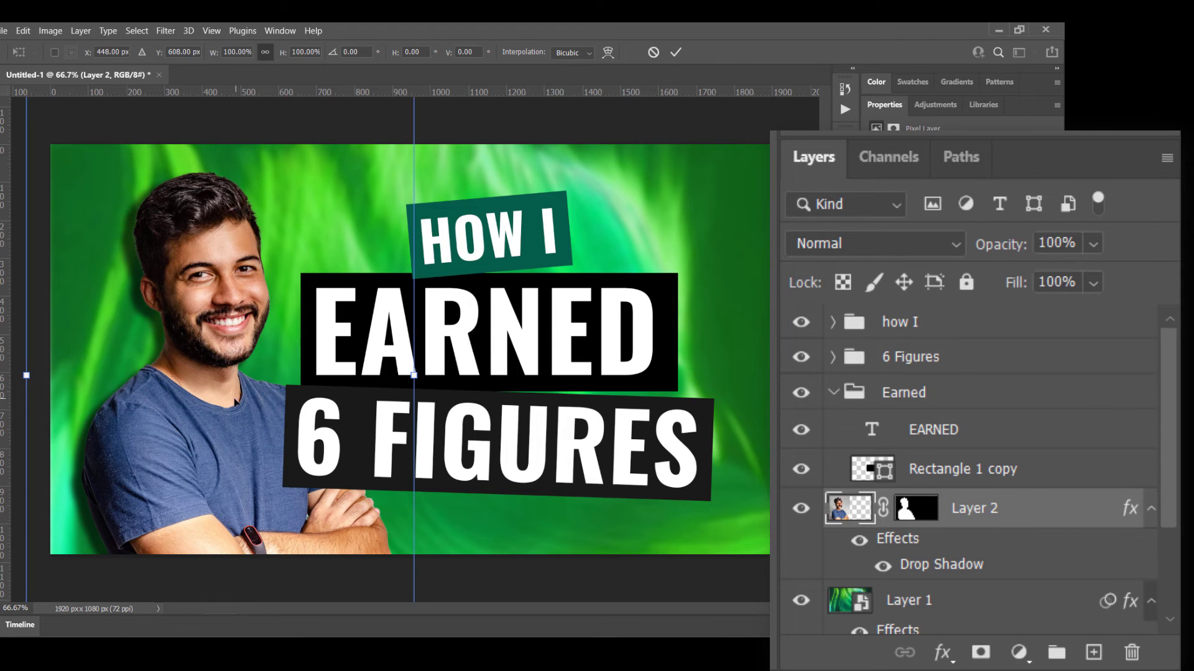
pyautogui.moveTo(241, 410); pyautogui.dragTo(221, 401)
pyautogui.press('Return')
pyautogui.press('u')
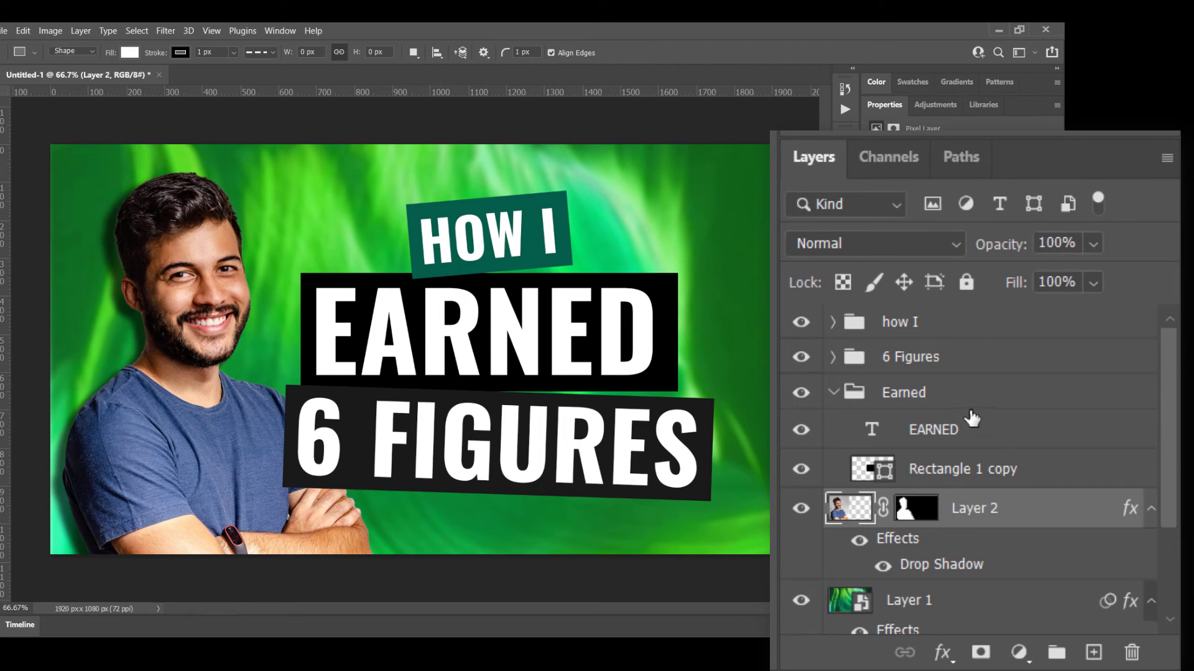
# Group the how I, Earned and 6 Figures groups into a new Group 1.
pyautogui.click(833, 392)
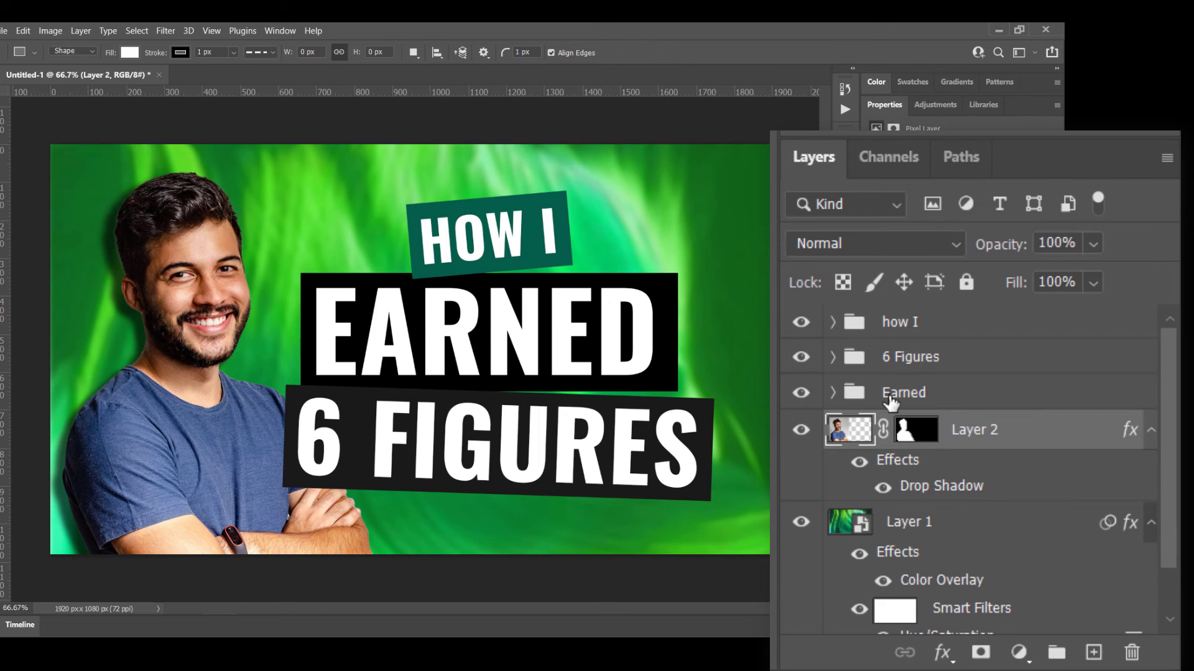
pyautogui.click(943, 406)
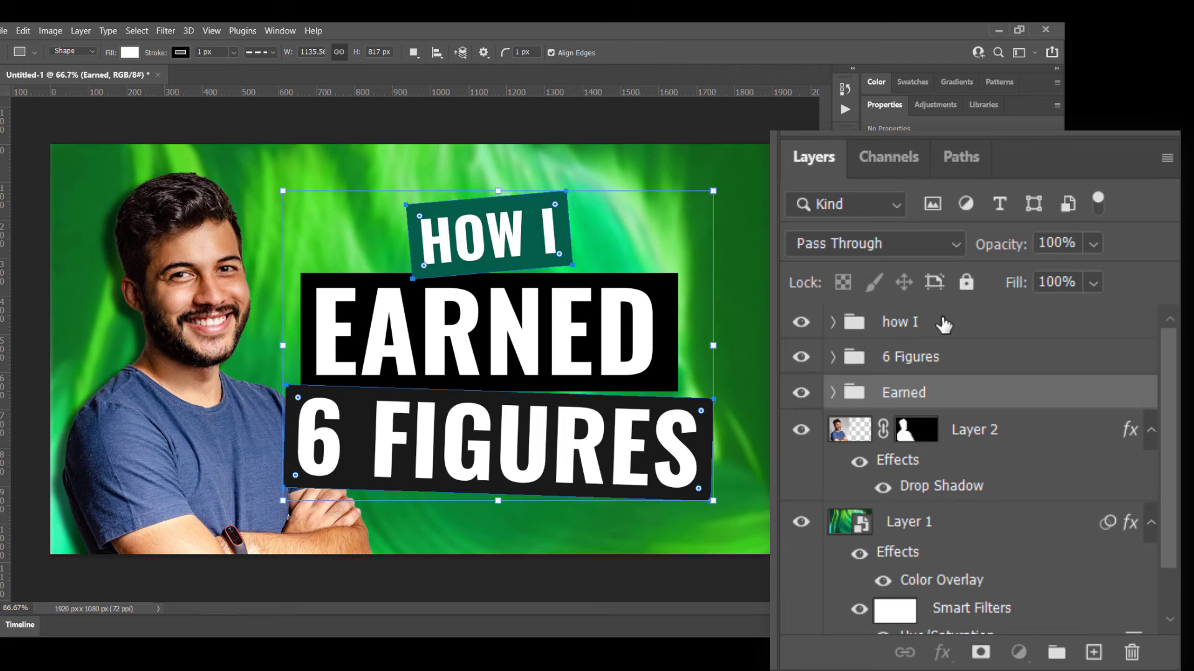
pyautogui.keyDown('shift'); pyautogui.click(937, 333); pyautogui.keyUp('shift')
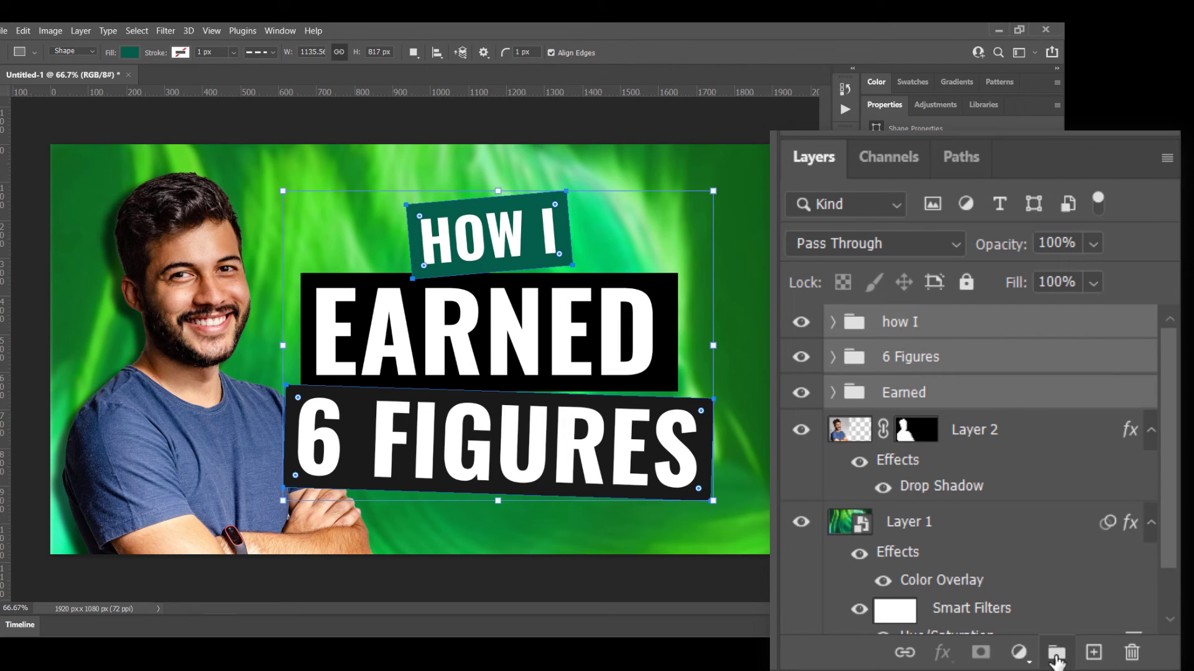
pyautogui.click(1055, 656)
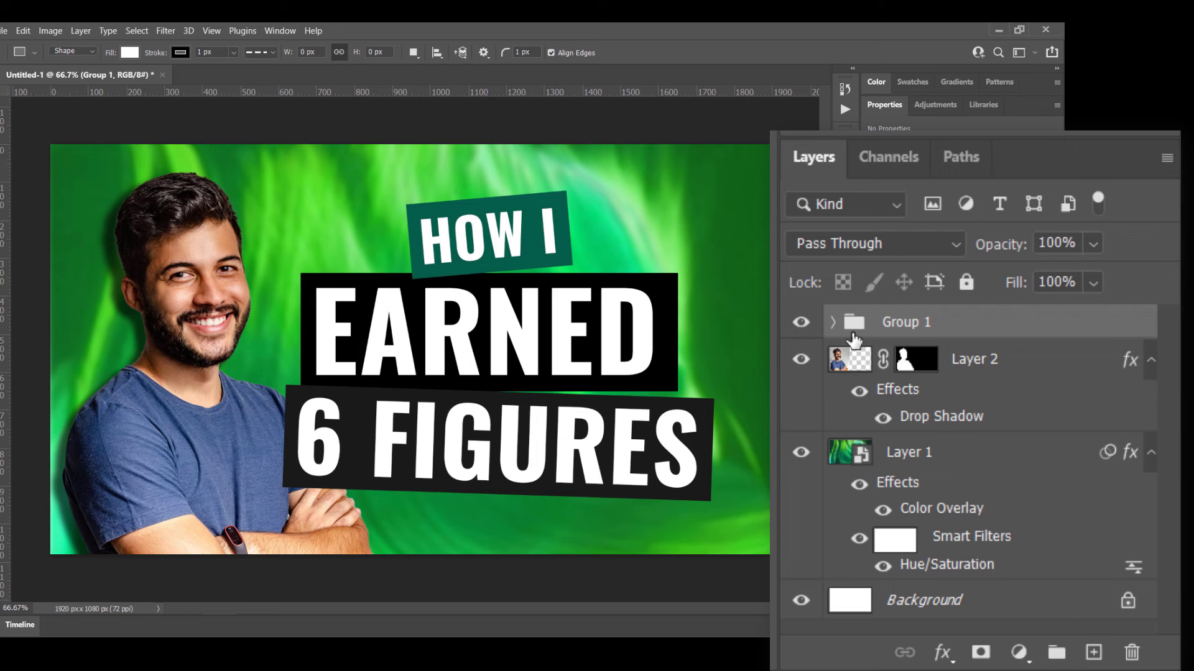
pyautogui.click(833, 322)
pyautogui.click(833, 322)
# Add a Drop Shadow to Group 1 with angle 123°, size 59 px and spread 5%.
pyautogui.doubleClick(1111, 322)
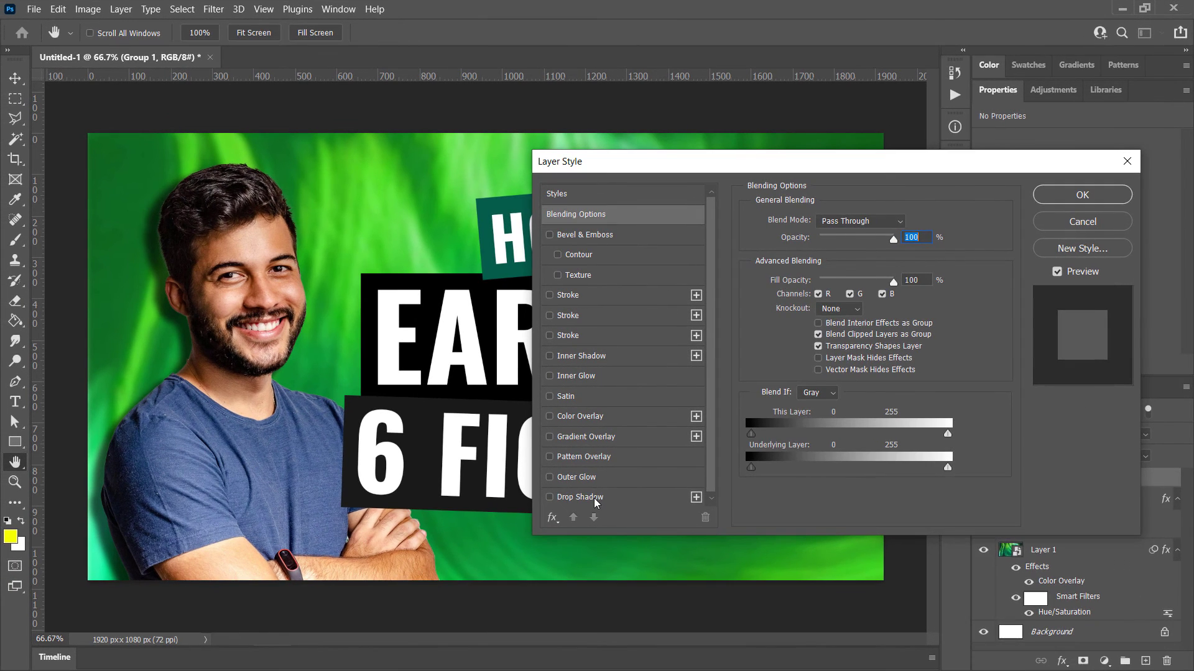
pyautogui.click(510, 475)
pyautogui.moveTo(818, 171); pyautogui.dragTo(1175, 300)
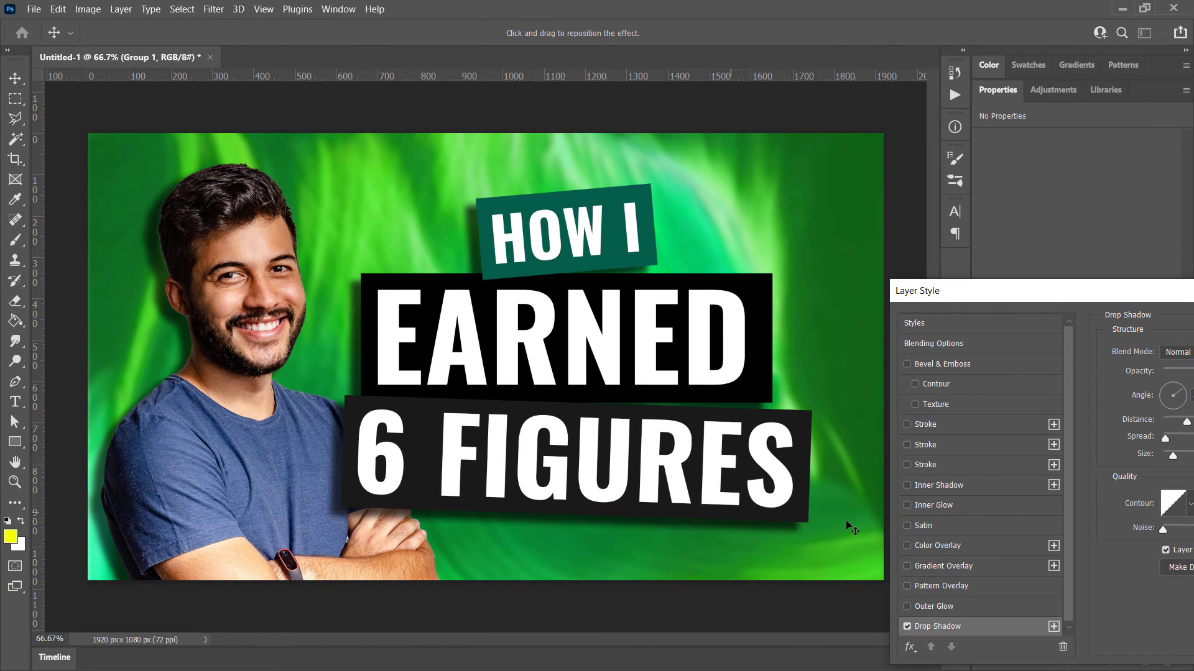
pyautogui.moveTo(1097, 297); pyautogui.dragTo(904, 204)
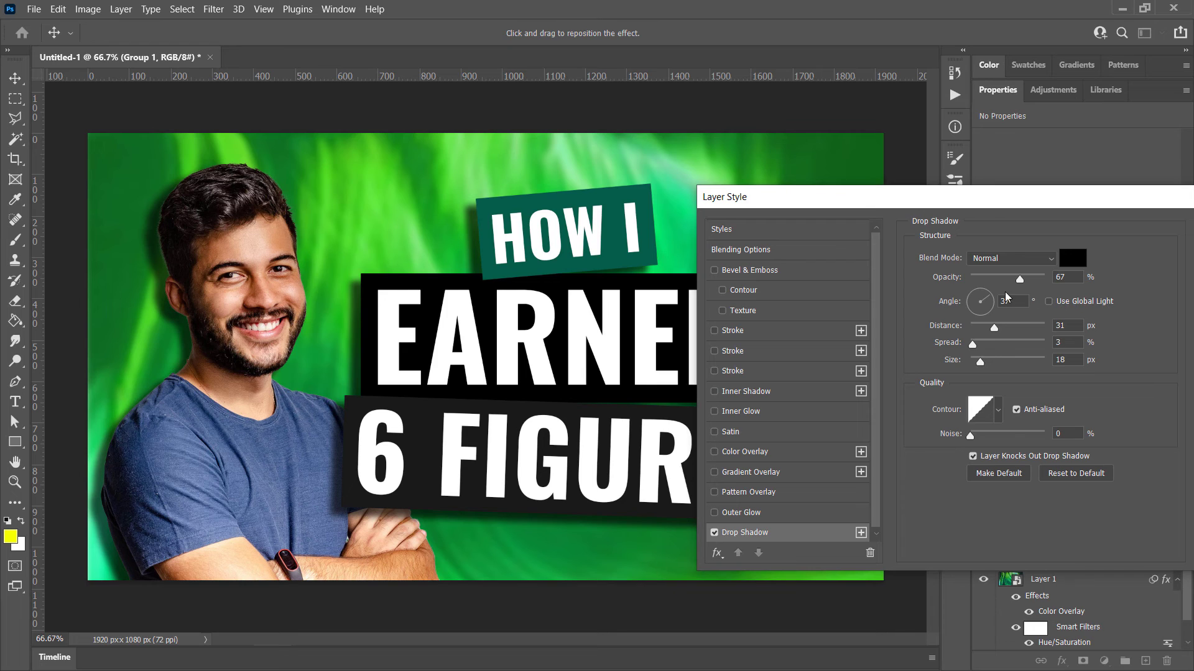
pyautogui.moveTo(989, 301); pyautogui.dragTo(977, 295)
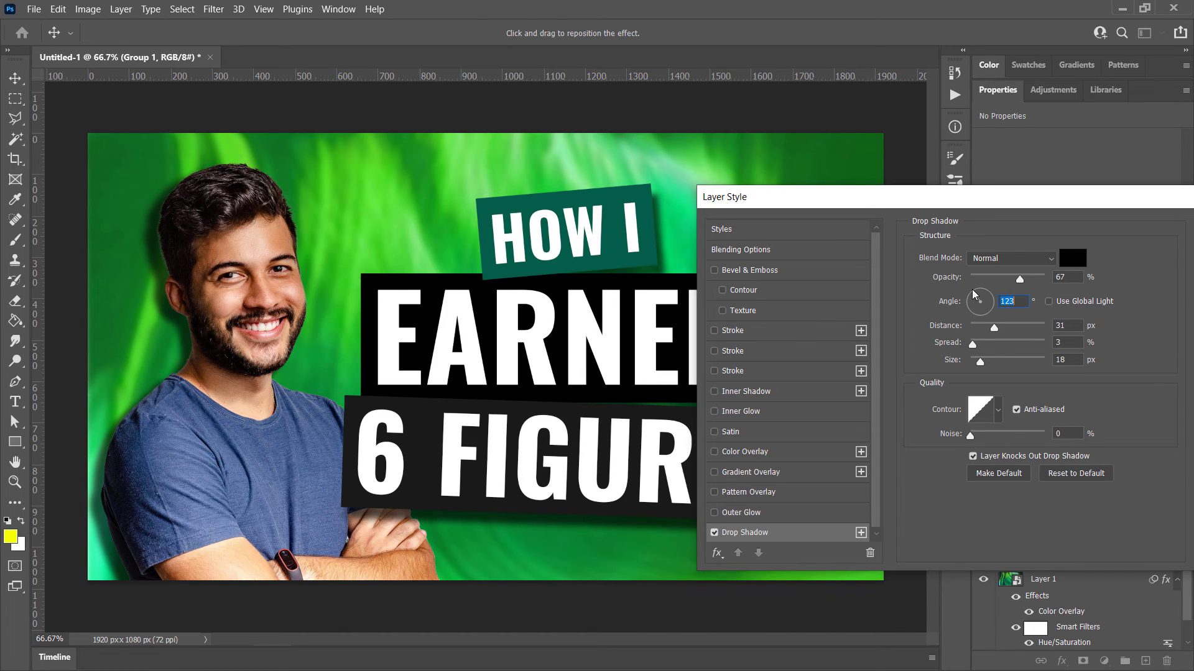
pyautogui.moveTo(982, 365)
pyautogui.mouseDown()
pyautogui.moveTo(993, 364)
pyautogui.moveTo(974, 346)
pyautogui.mouseUp()
pyautogui.moveTo(952, 196); pyautogui.dragTo(729, 183)
pyautogui.click(1023, 217)
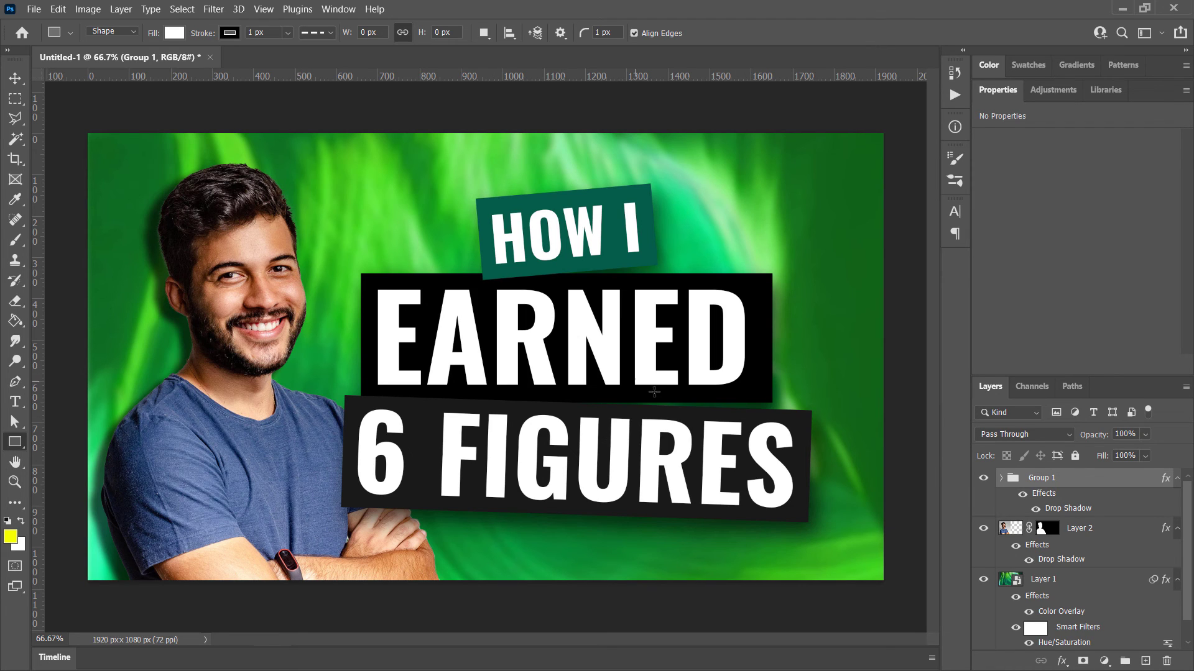
# Set up Save for Web (Legacy) with JPEG format at quality 60.
pyautogui.click(33, 9)
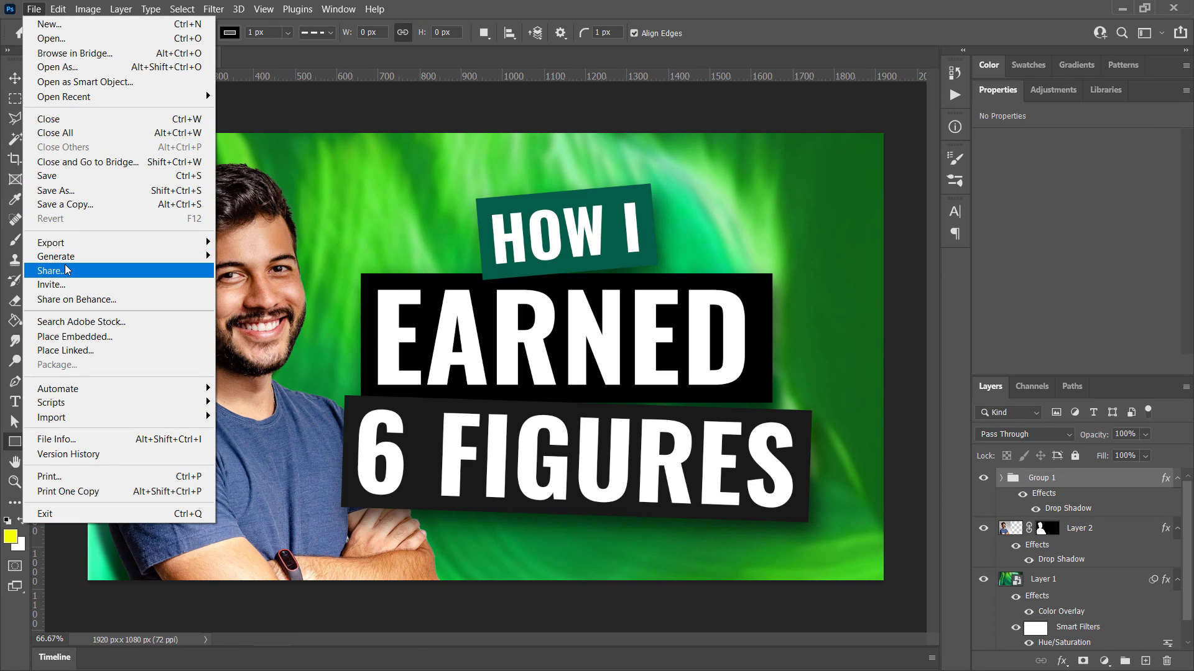
pyautogui.moveTo(68, 244)
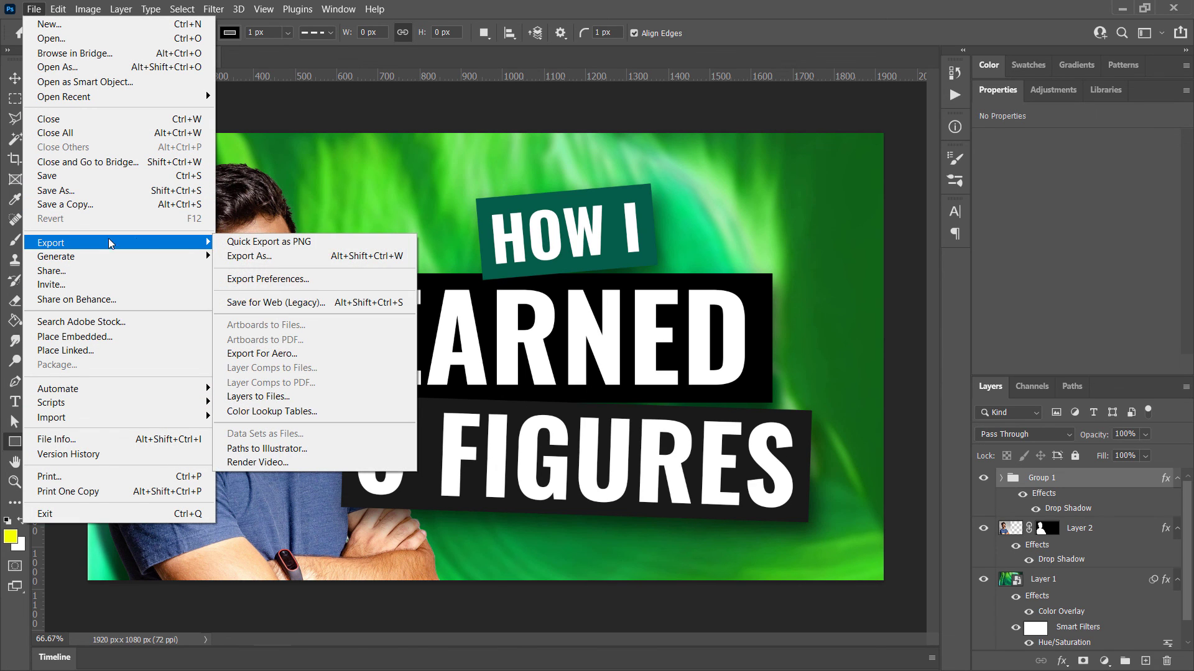
pyautogui.click(313, 305)
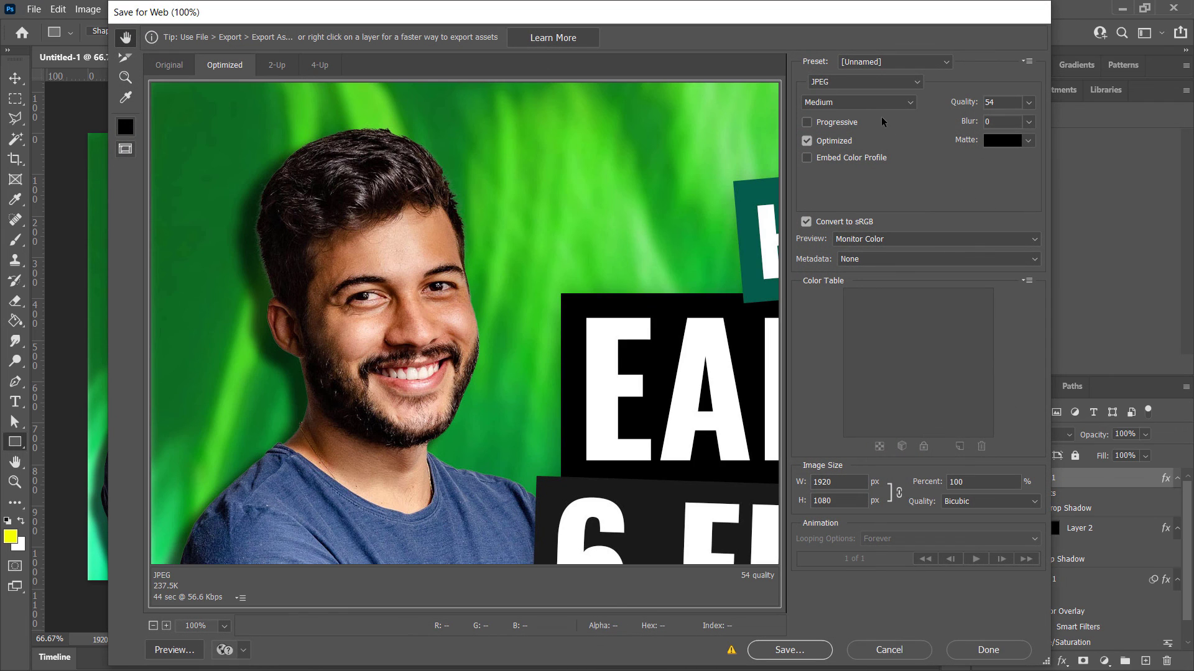
pyautogui.click(826, 82)
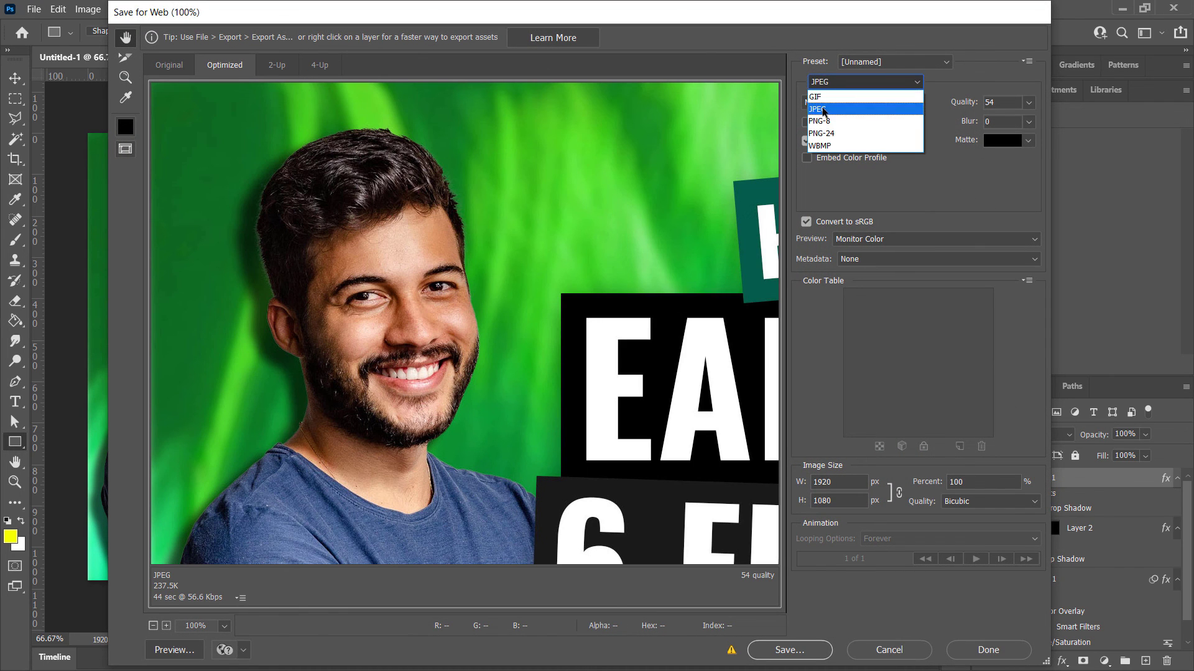
pyautogui.click(824, 108)
pyautogui.click(1029, 101)
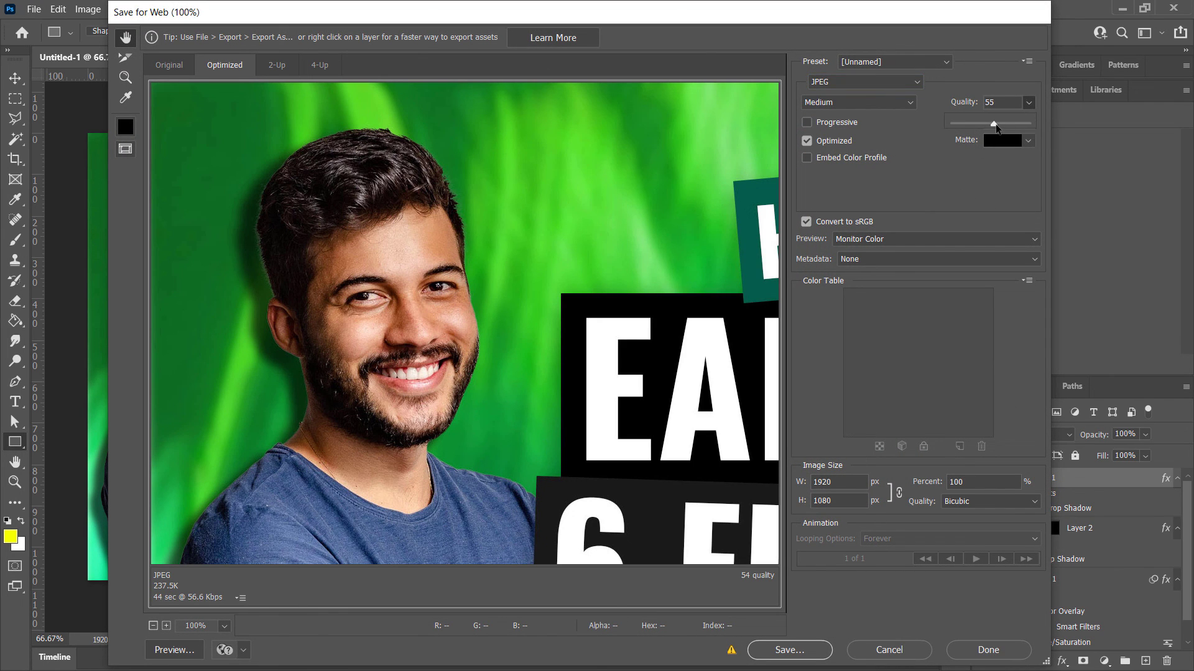
pyautogui.moveTo(995, 126); pyautogui.dragTo(999, 124)
# Save the optimized JPEG file under a name beginning 'th'.
pyautogui.click(787, 649)
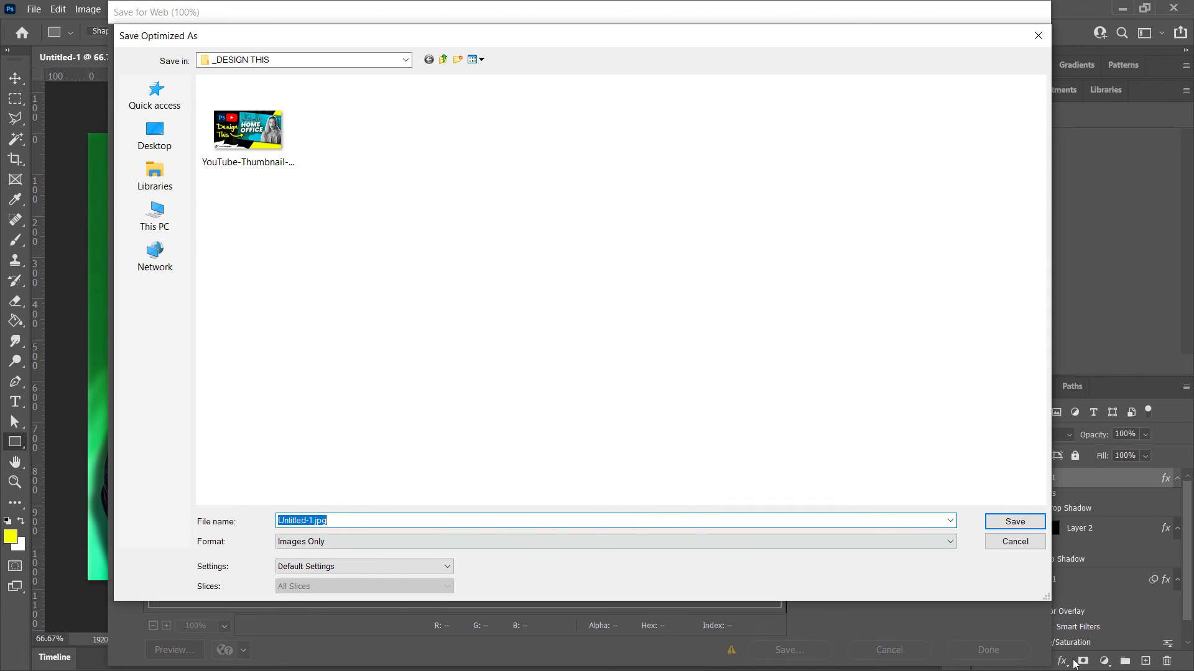
pyautogui.write('thumbnail')
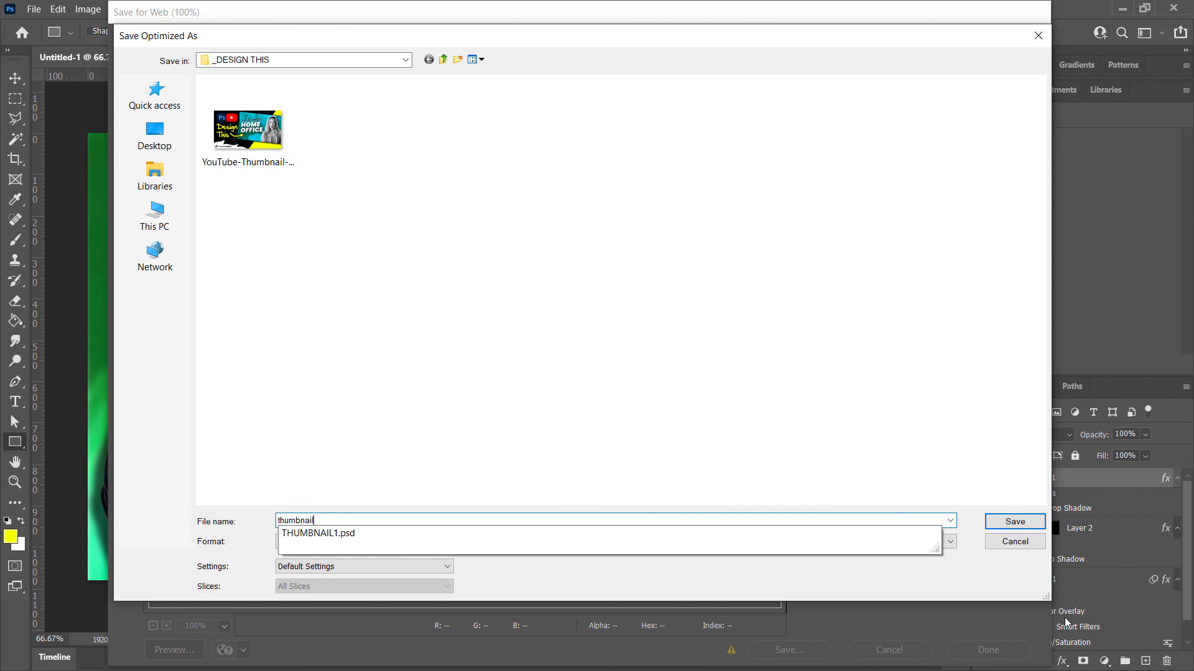
pyautogui.press('Return')
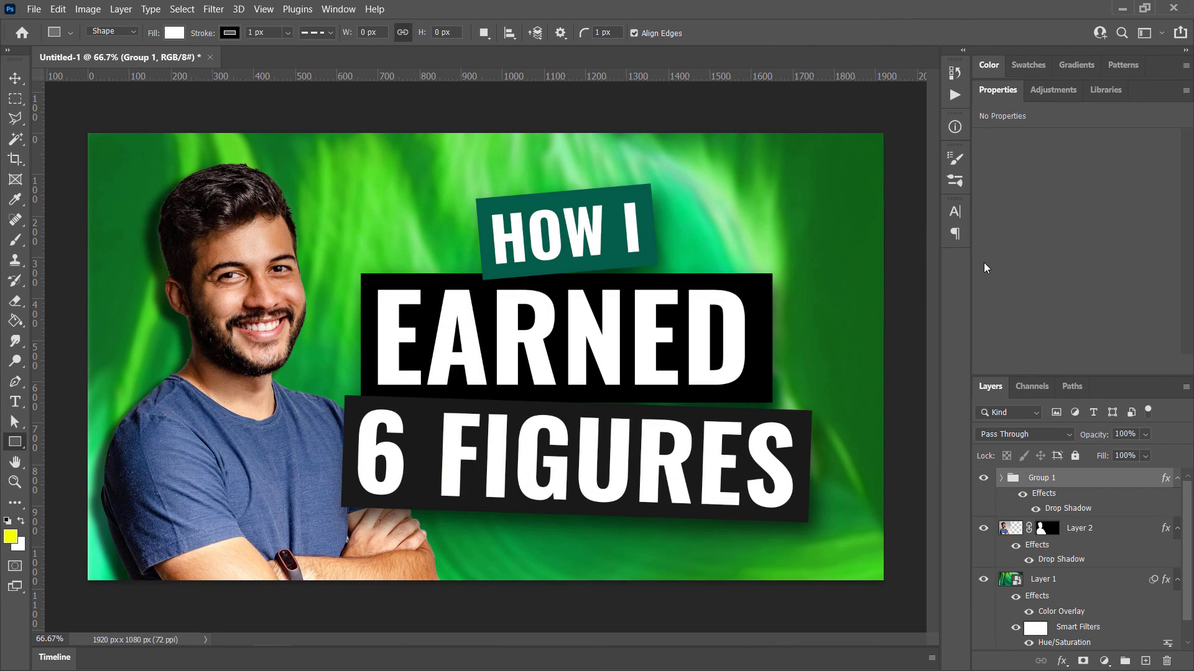